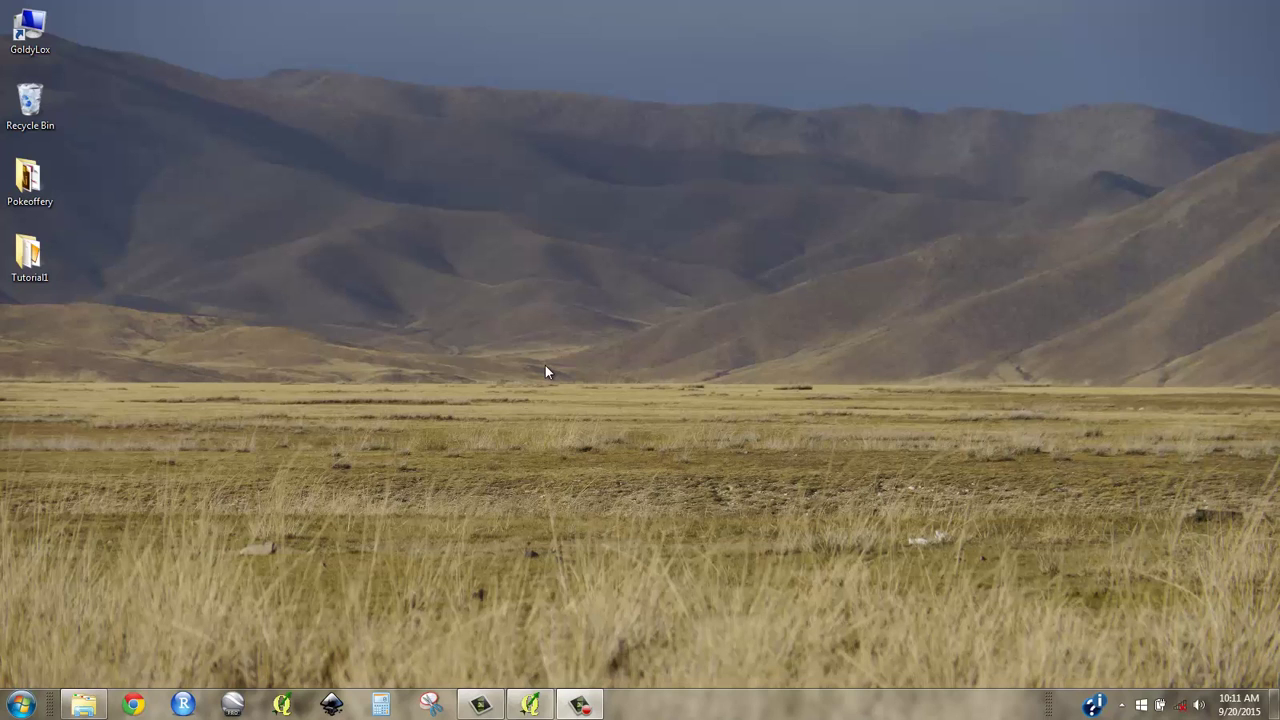
In the Tutorial1 folder, select the conserved_lands, county, metwp24p and melcd files
click(83, 705)
drag(527, 29, 529, 43)
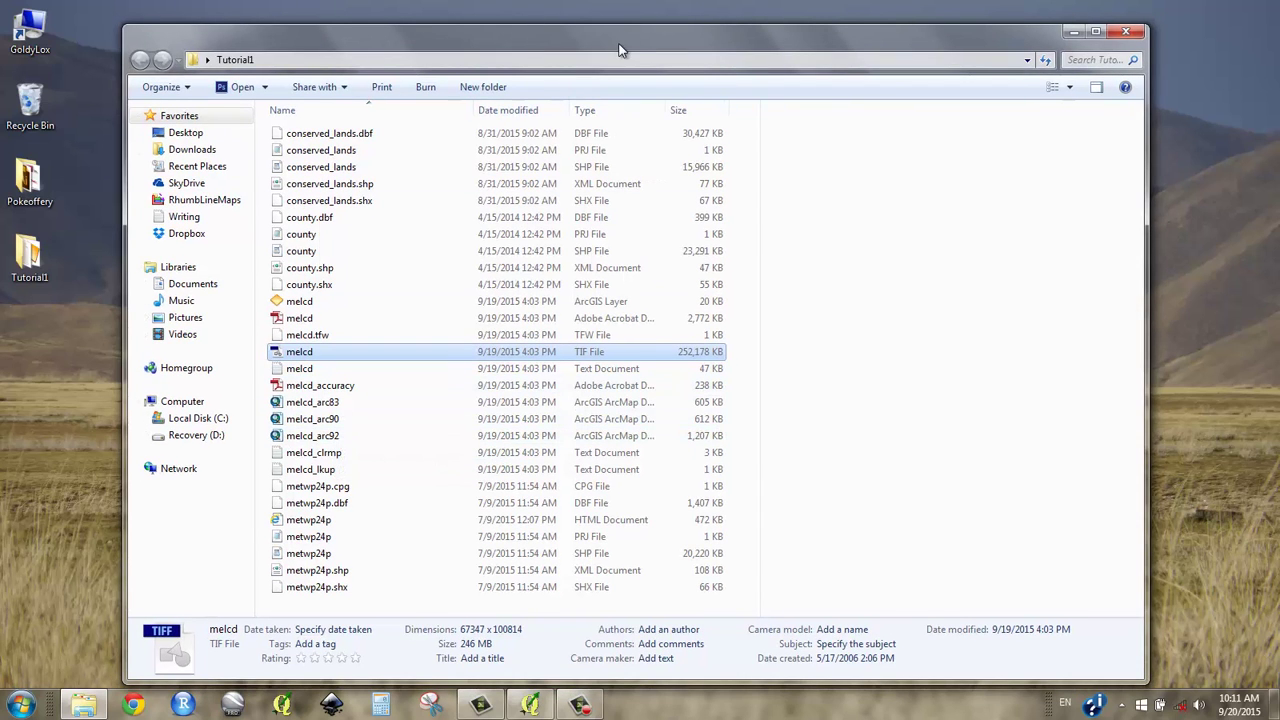
drag(620, 50, 622, 41)
click(334, 126)
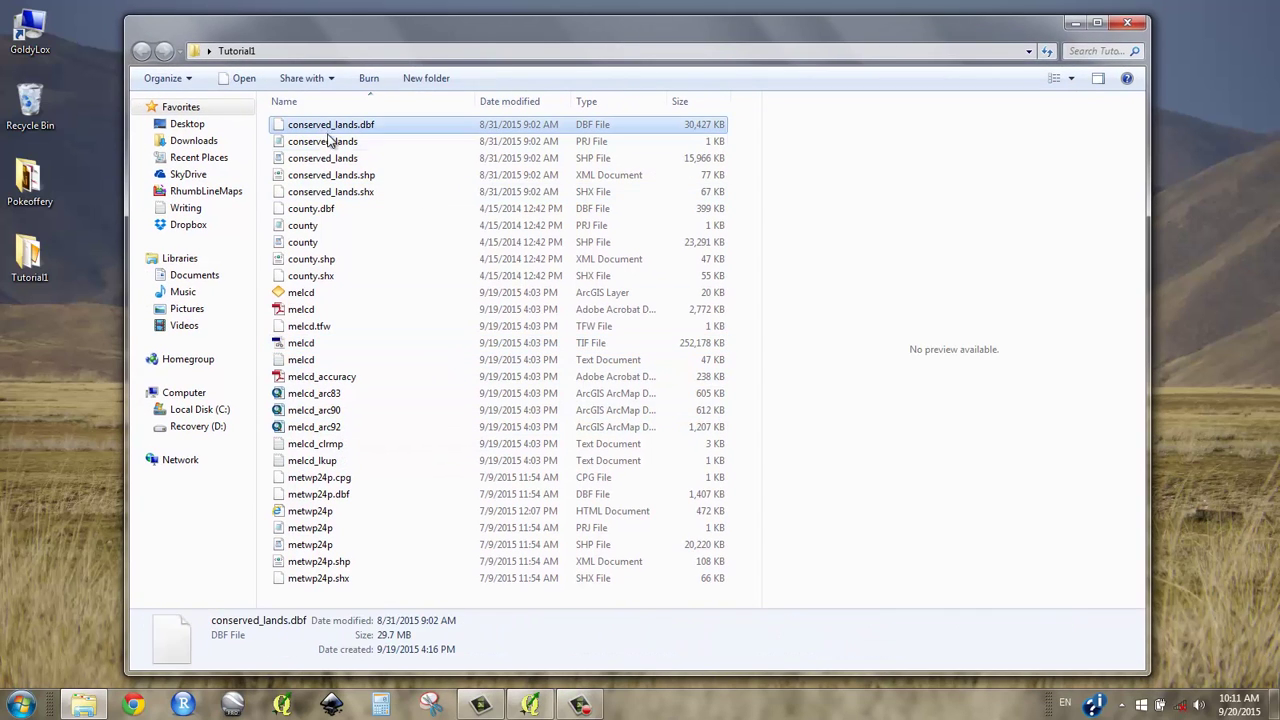
shift+click(342, 197)
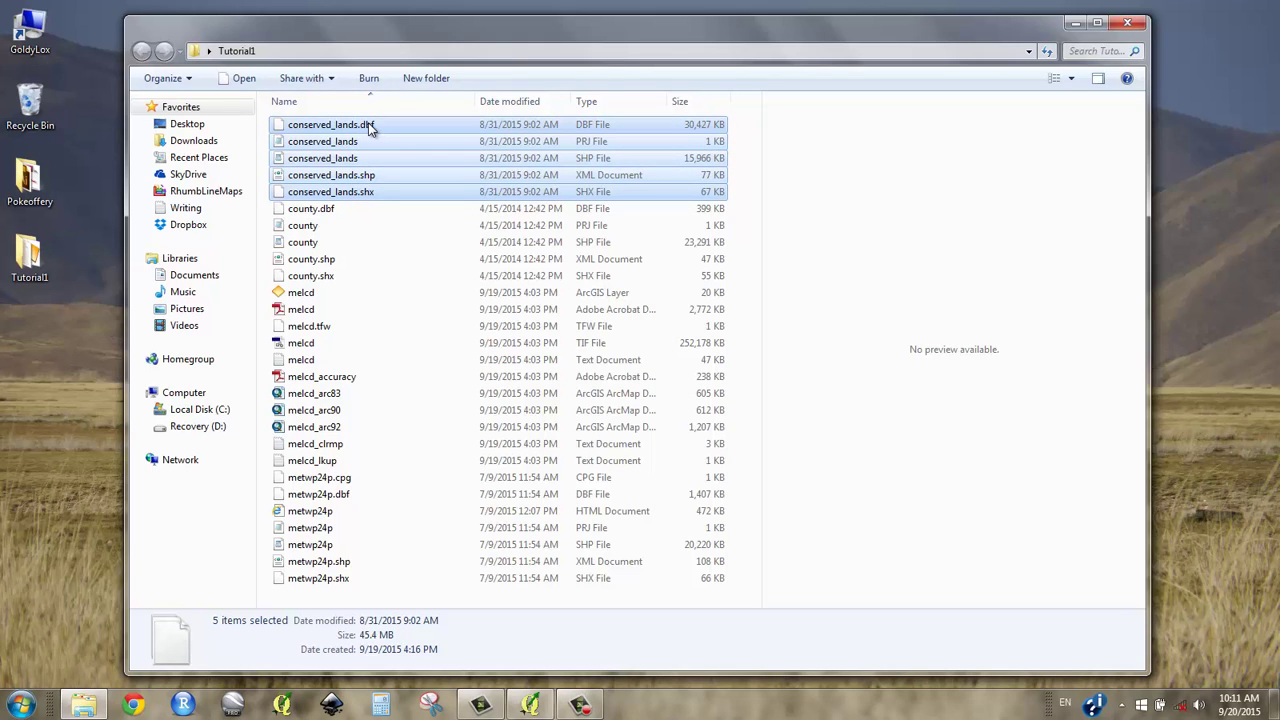
click(347, 210)
shift+click(346, 275)
click(347, 478)
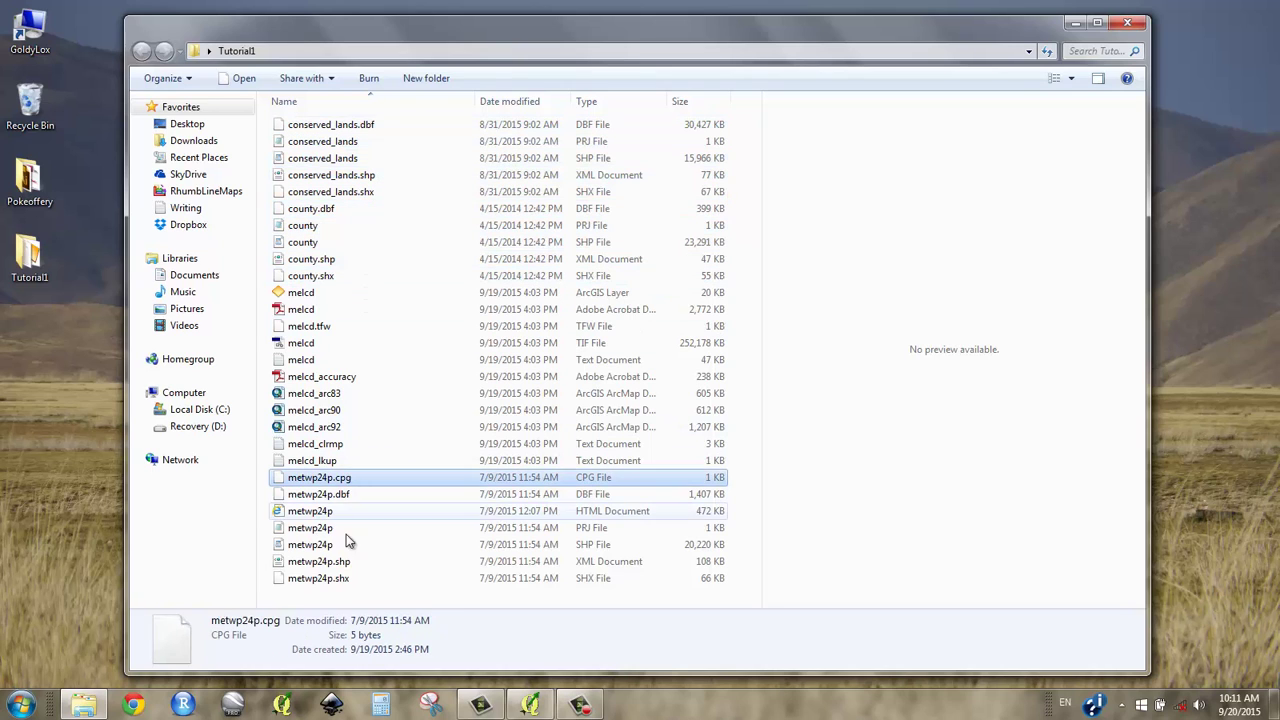
shift+click(338, 580)
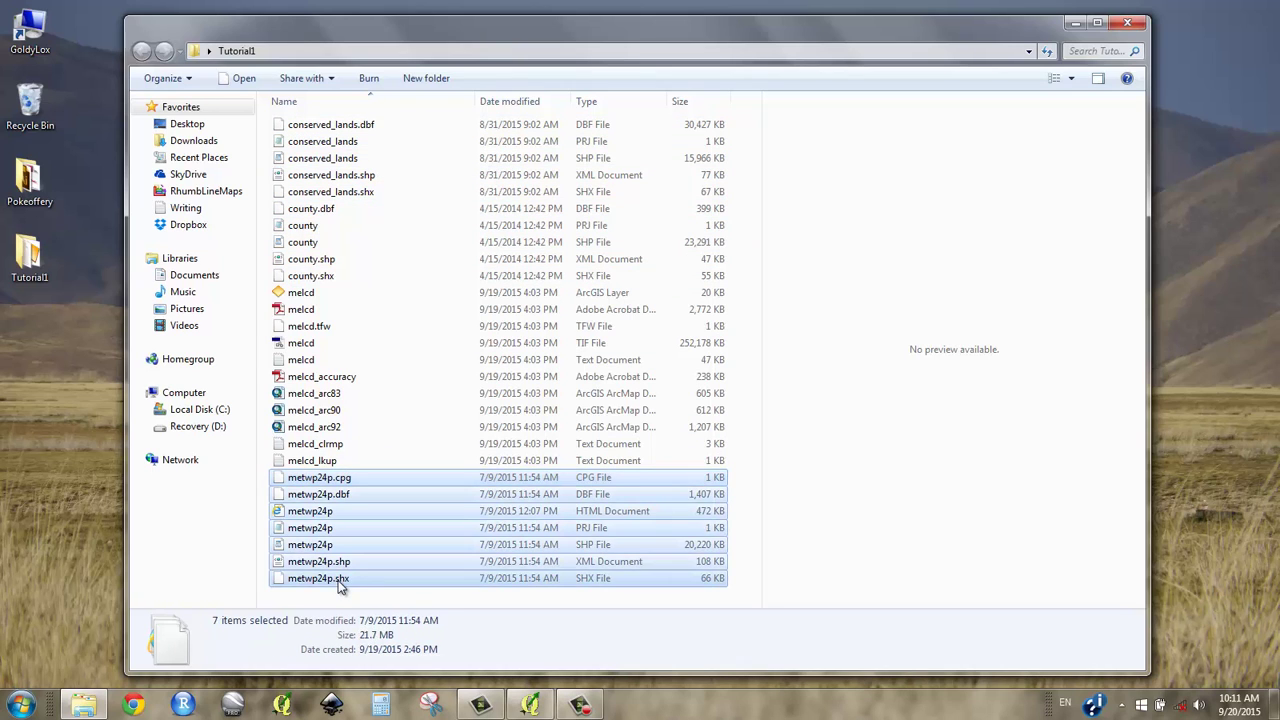
click(303, 344)
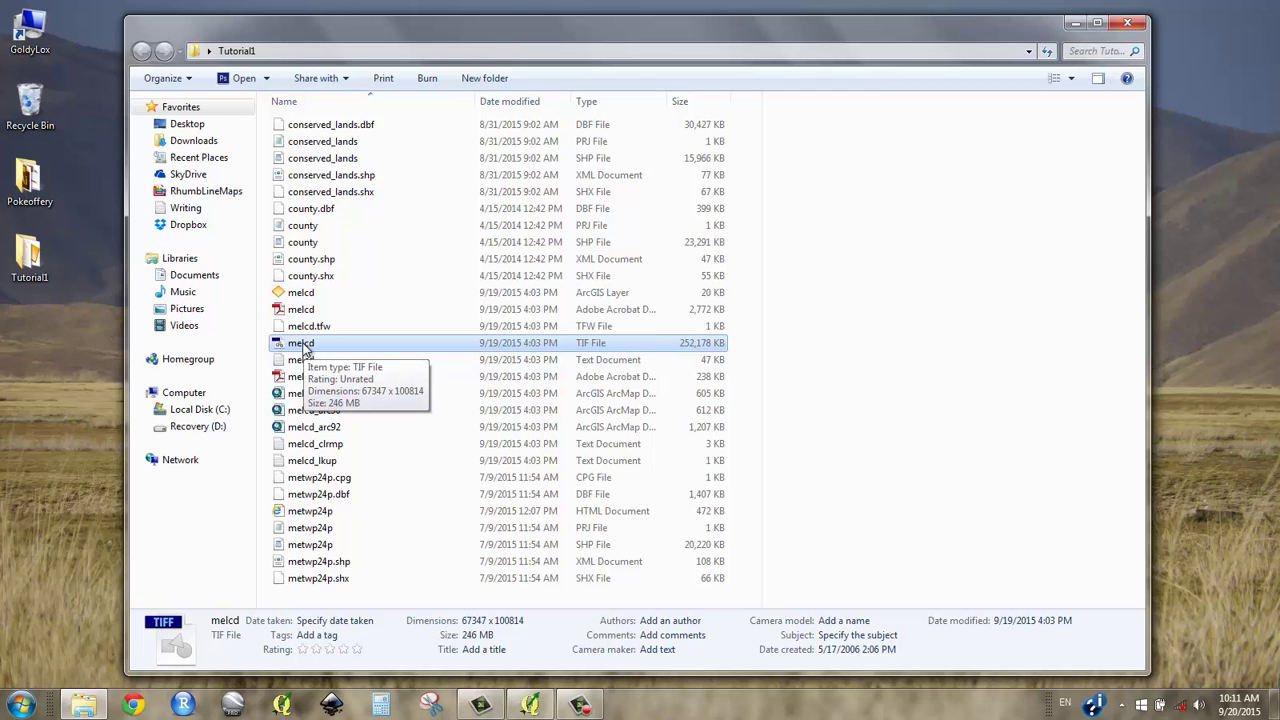
Return to QGIS with the folder window minimized and the Identify Results panel closed
click(1076, 22)
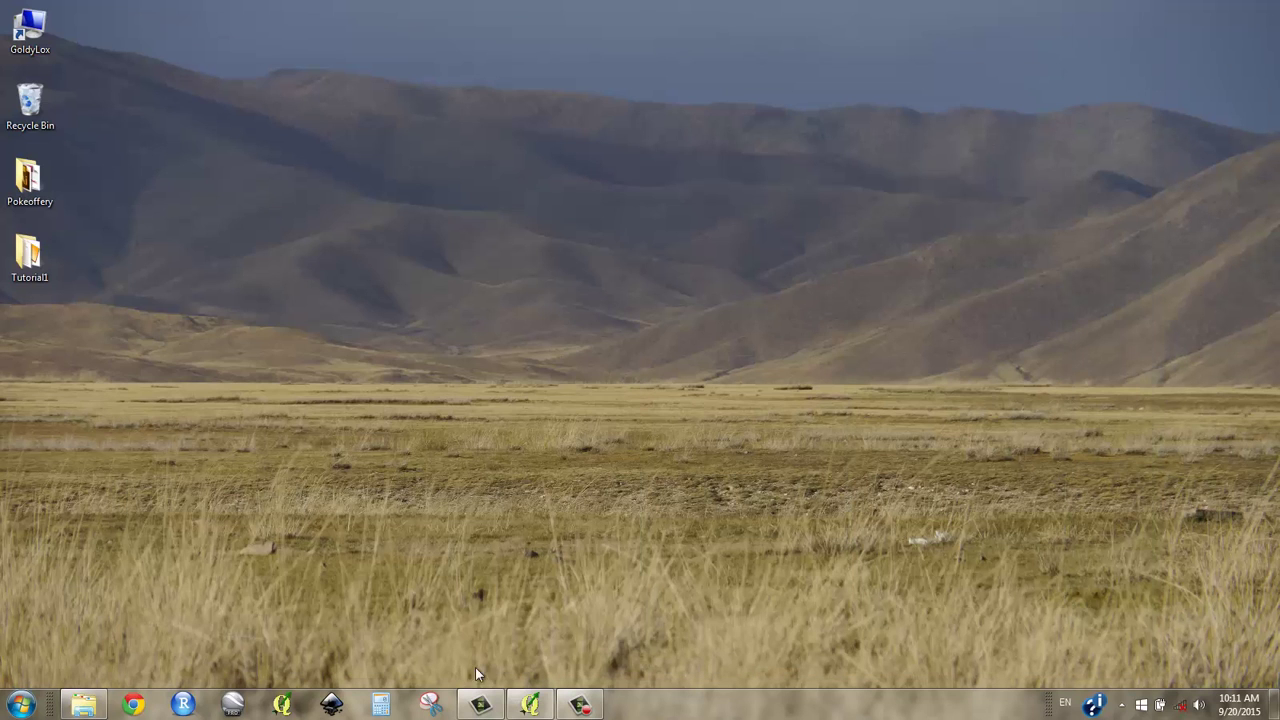
click(530, 705)
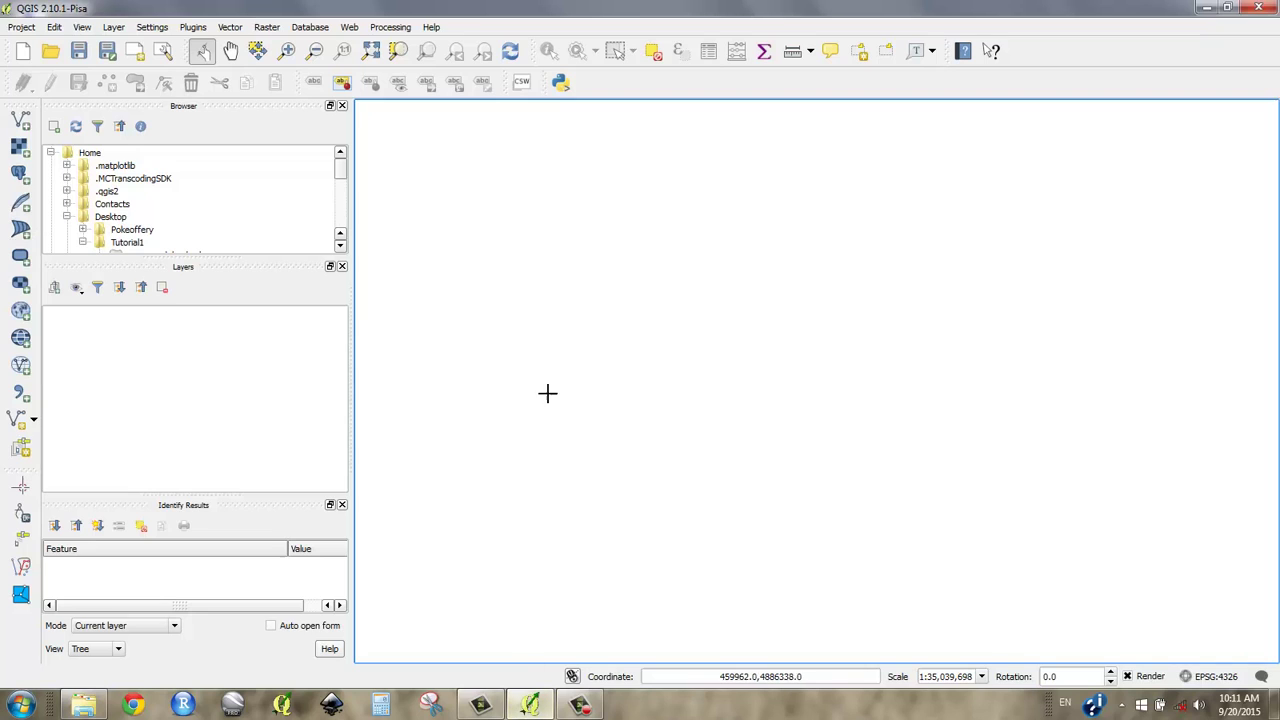
click(342, 504)
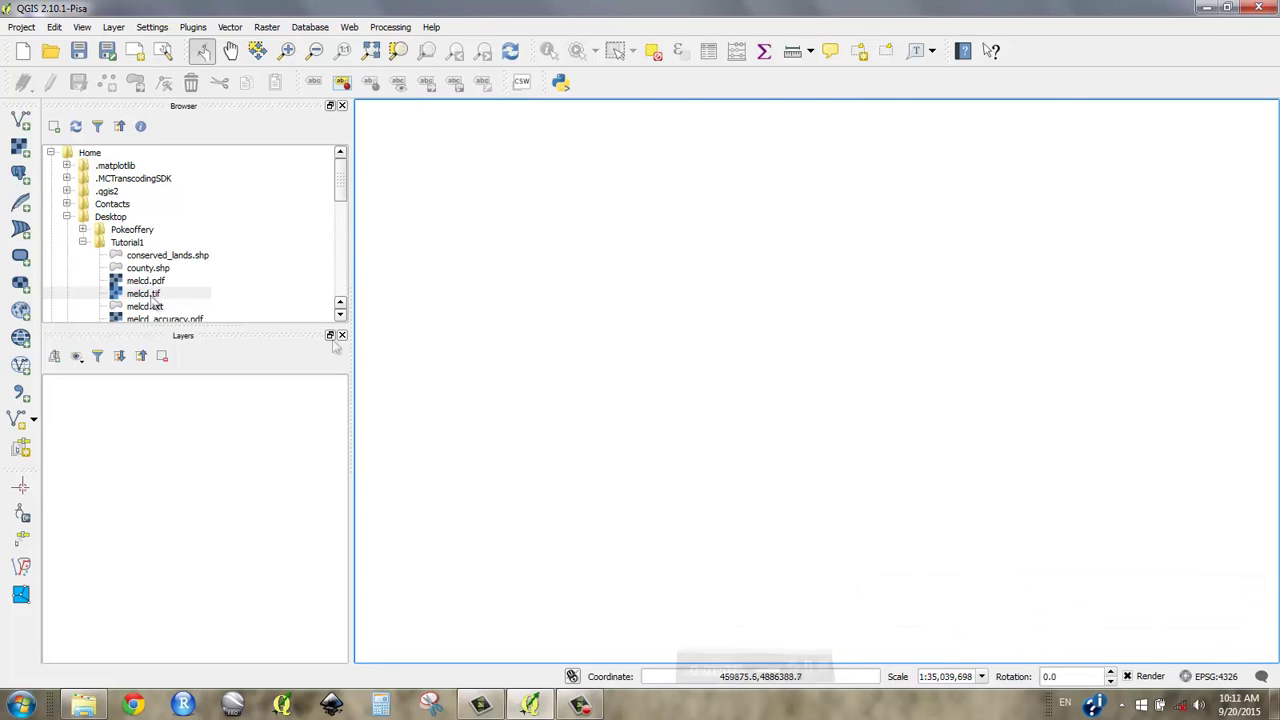
Add melcd.tif from the Browser to the map canvas and zoom in on it
click(114, 302)
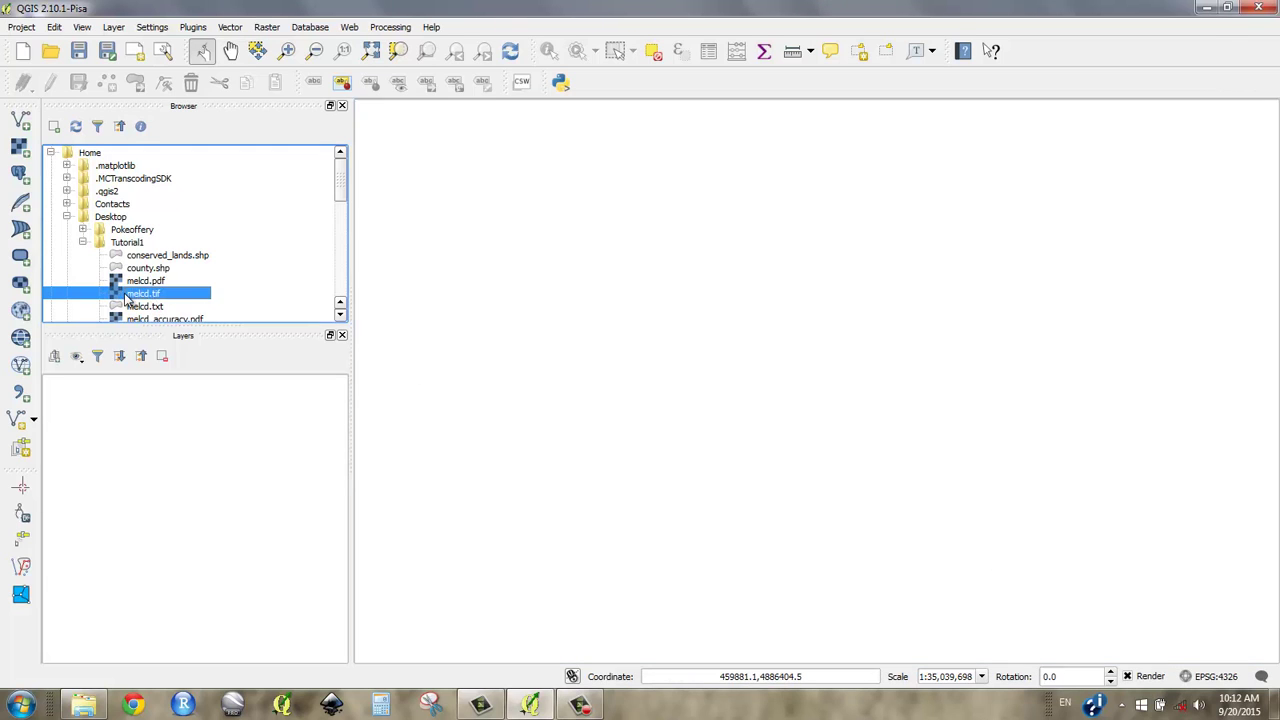
drag(124, 300, 640, 356)
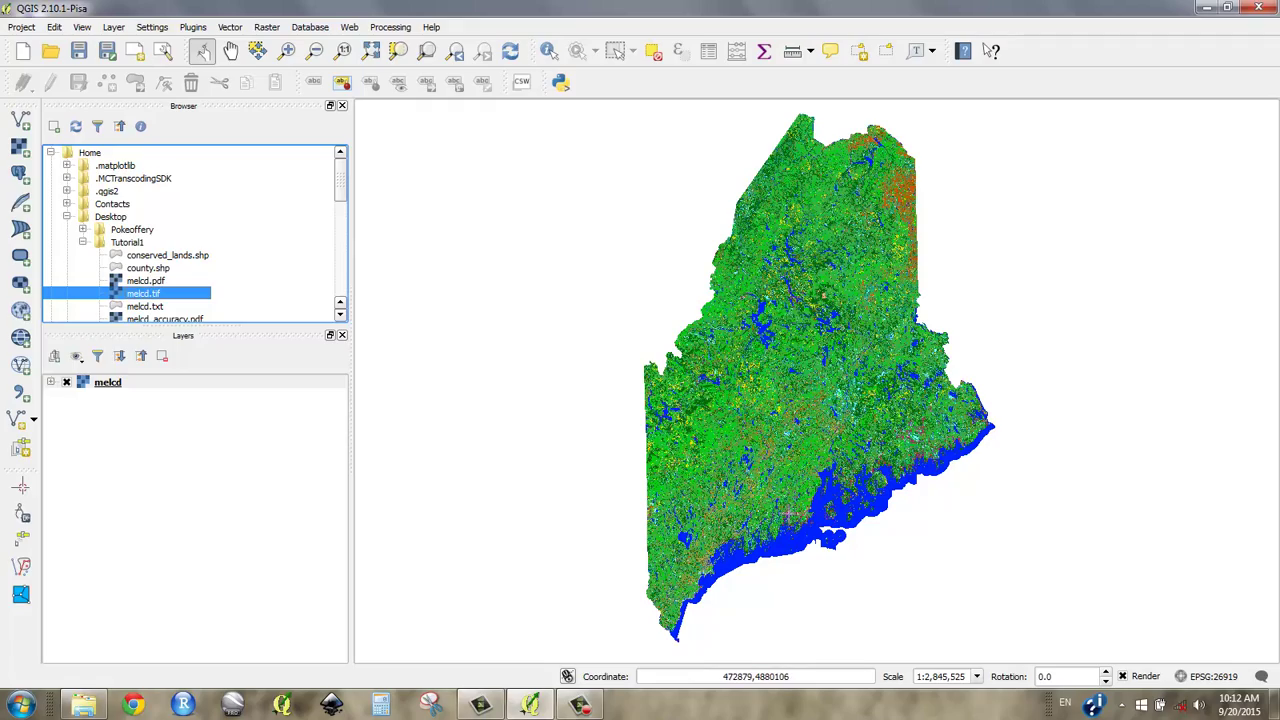
scroll(789, 520, up, 2)
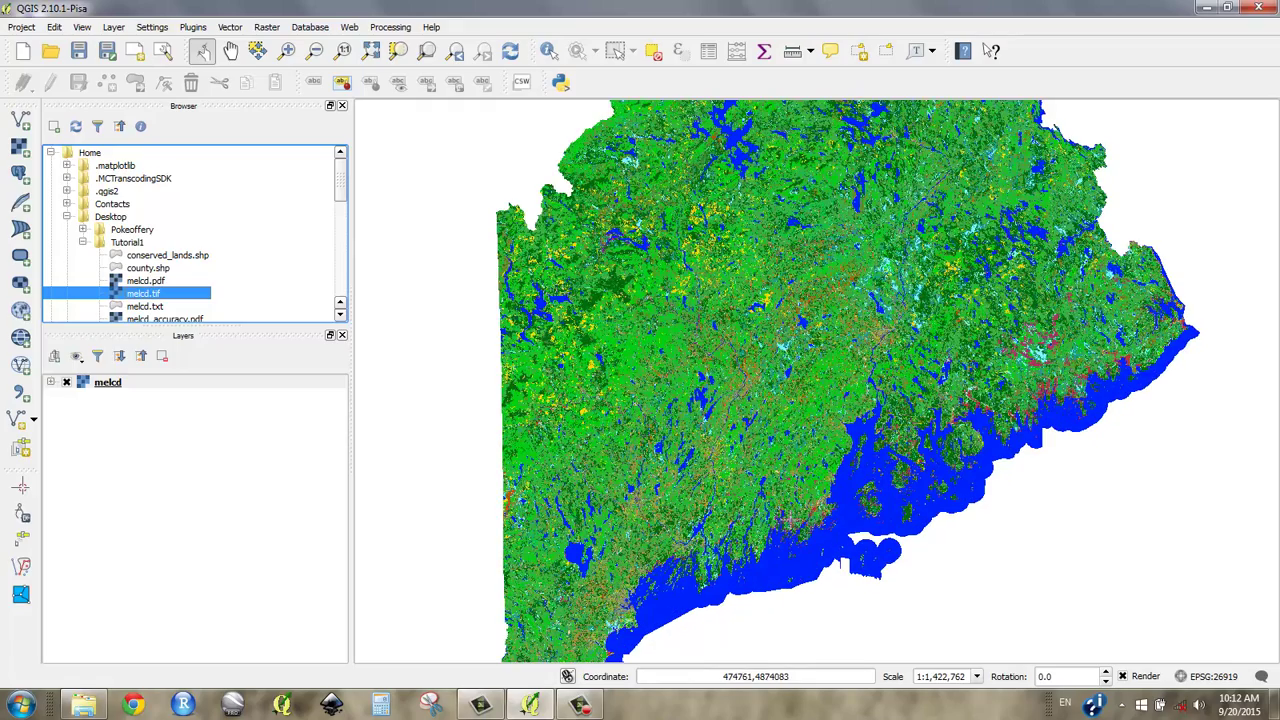
scroll(782, 522, up, 2)
scroll(779, 522, up, 4)
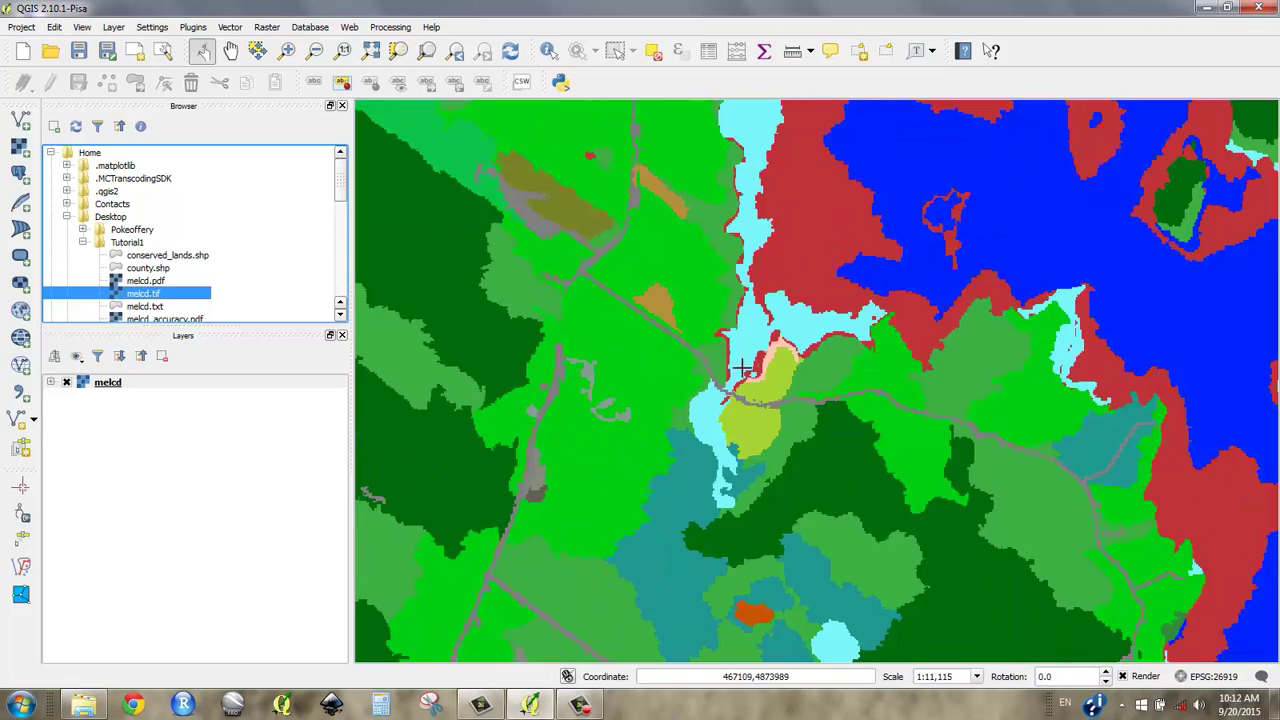
scroll(735, 365, up, 3)
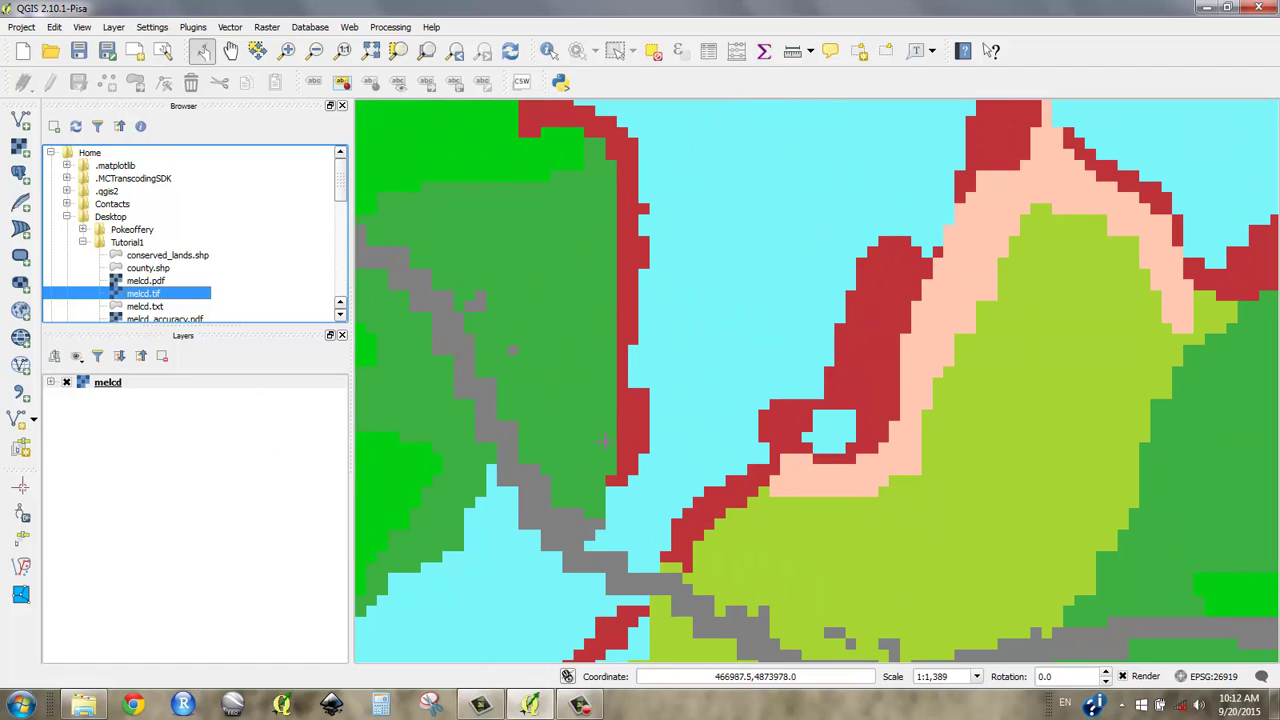
Identify several melcd pixels, including the light-green and pink areas, reading Band 1 values such as 20
click(549, 52)
click(559, 405)
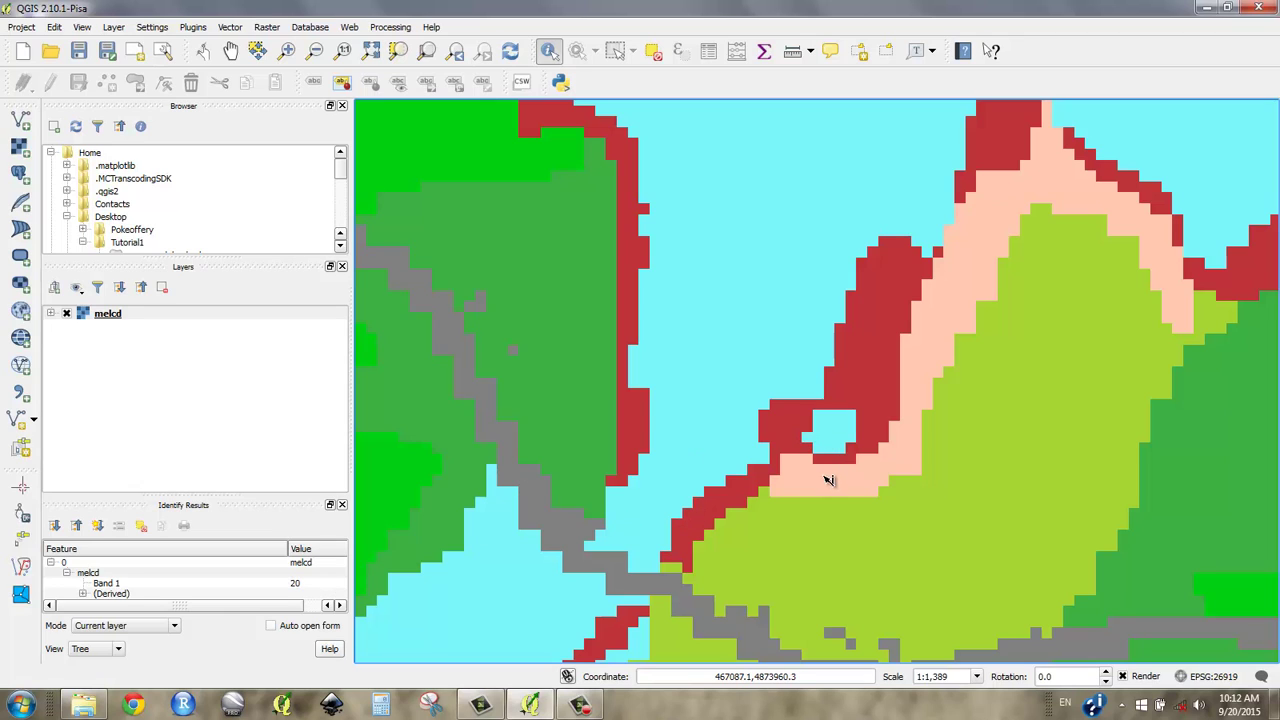
click(821, 548)
click(921, 372)
scroll(612, 456, down, 3)
scroll(597, 424, down, 2)
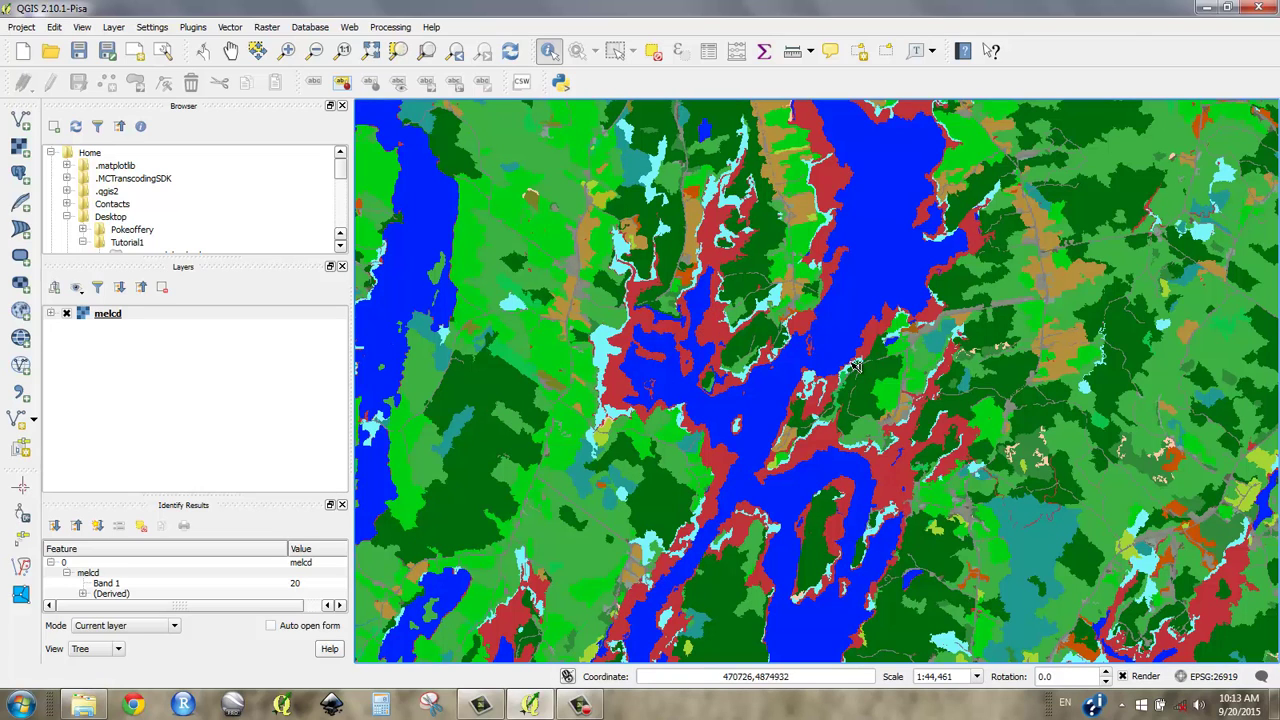
scroll(720, 362, down, 2)
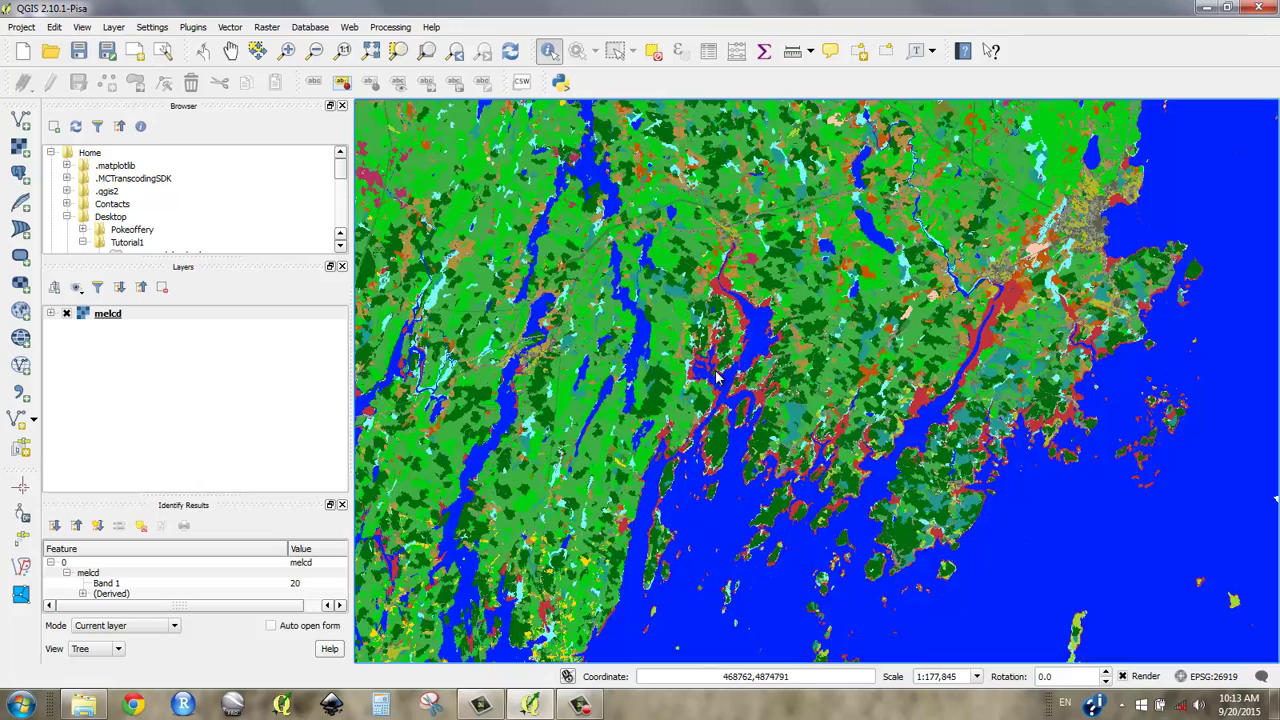
scroll(926, 382, down, 1)
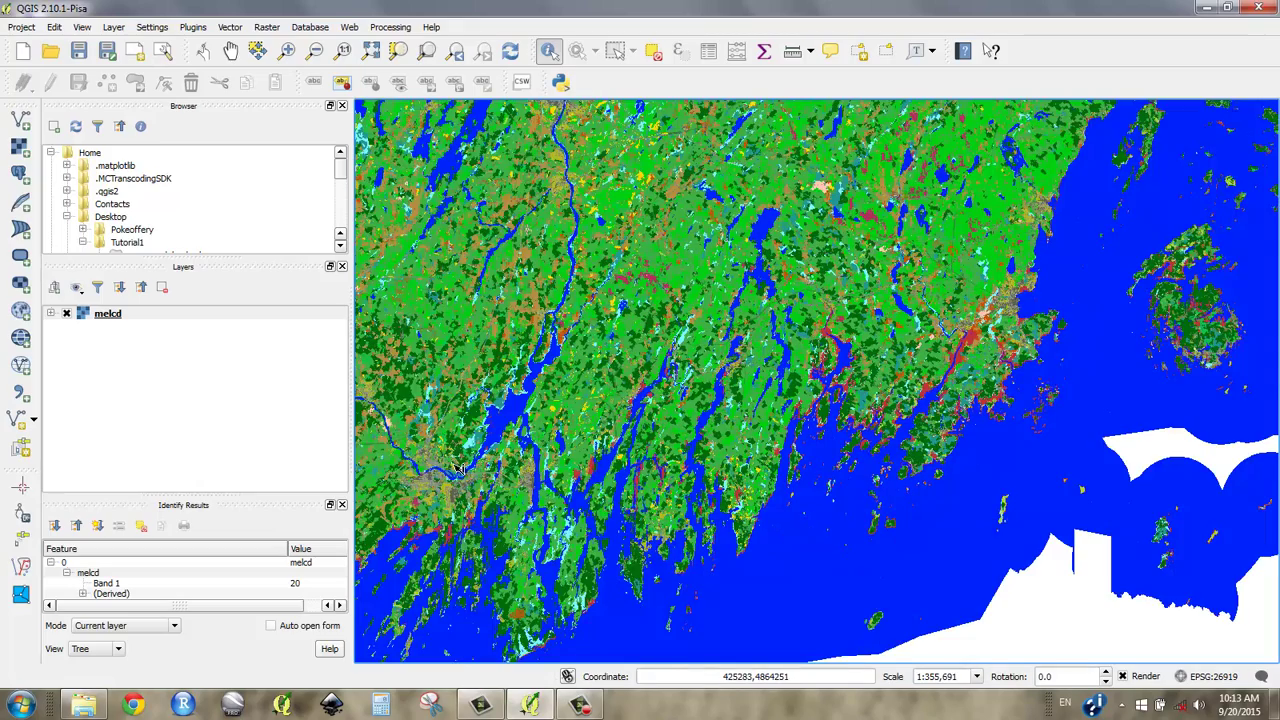
scroll(459, 468, up, 1)
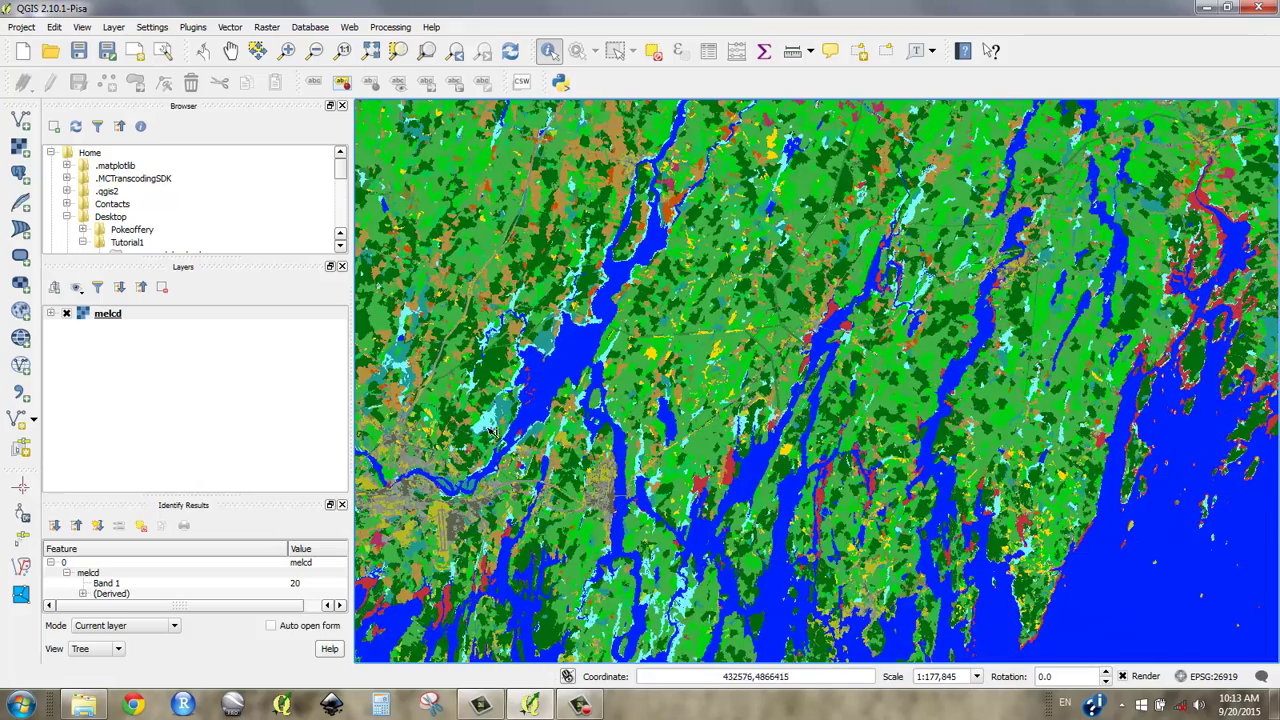
scroll(453, 420, down, 1)
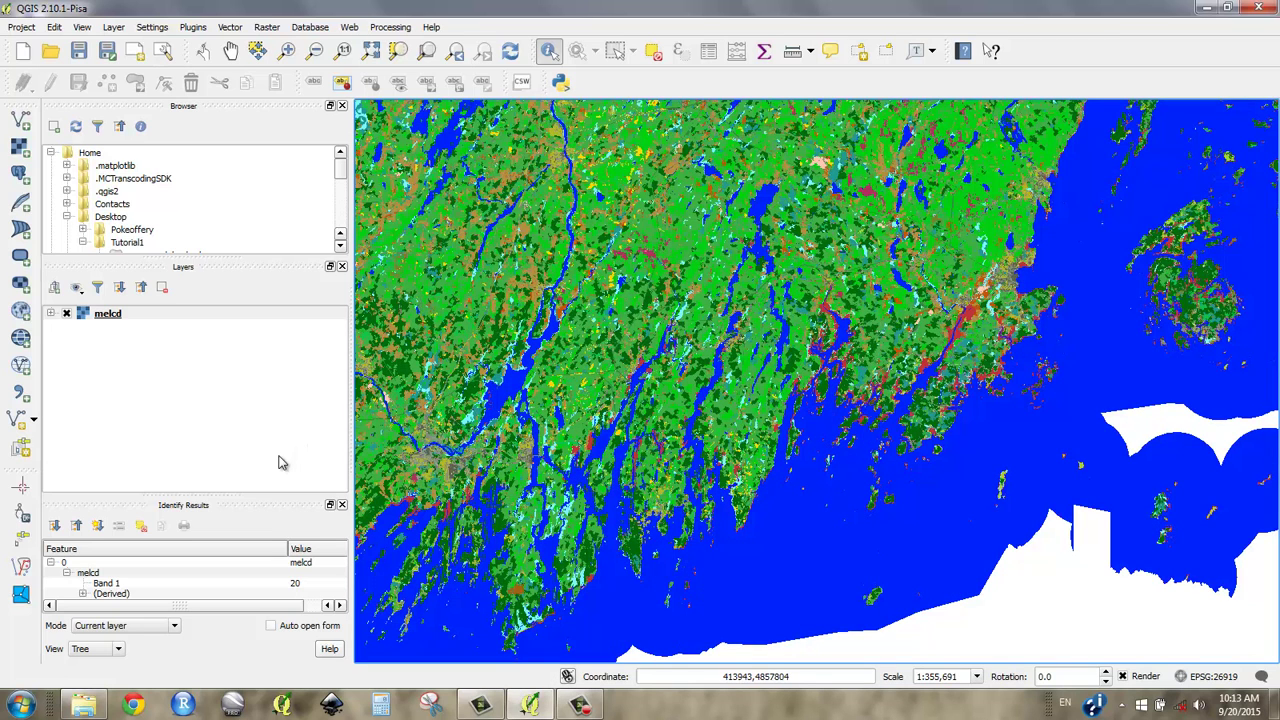
Drag county.shp onto the map above melcd, then right-click the county layer
drag(337, 178, 341, 185)
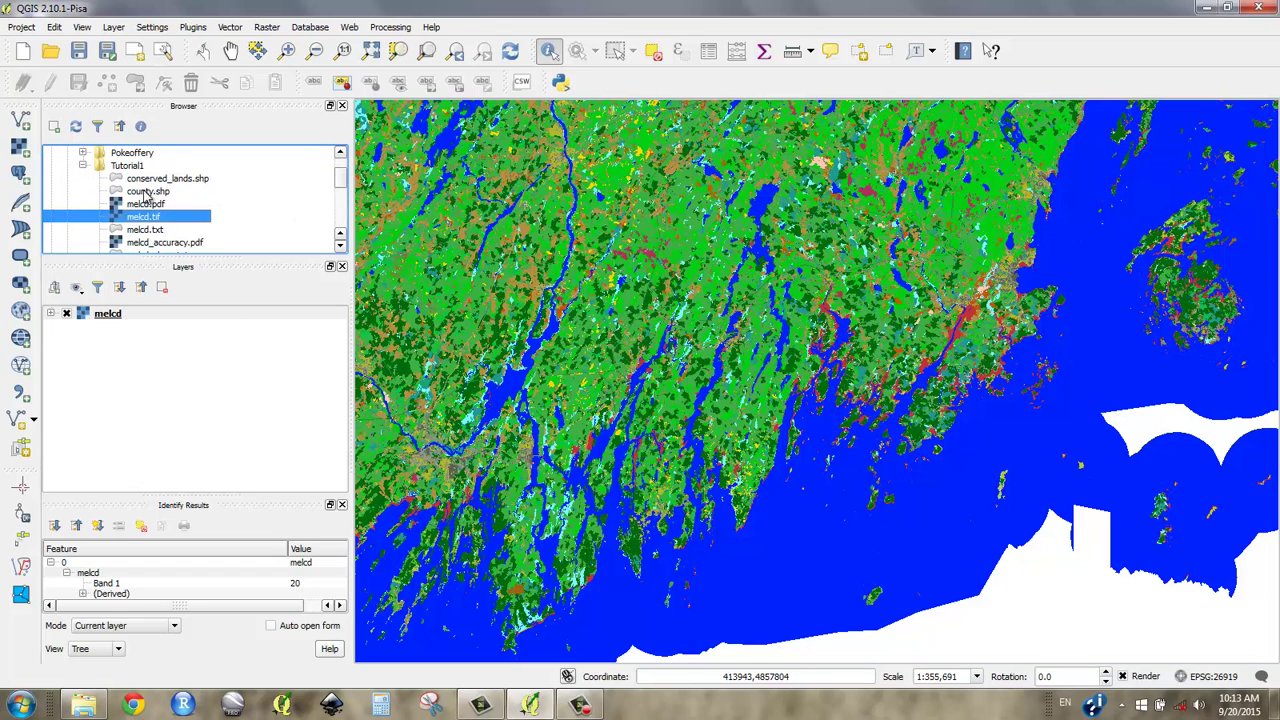
drag(147, 192, 547, 265)
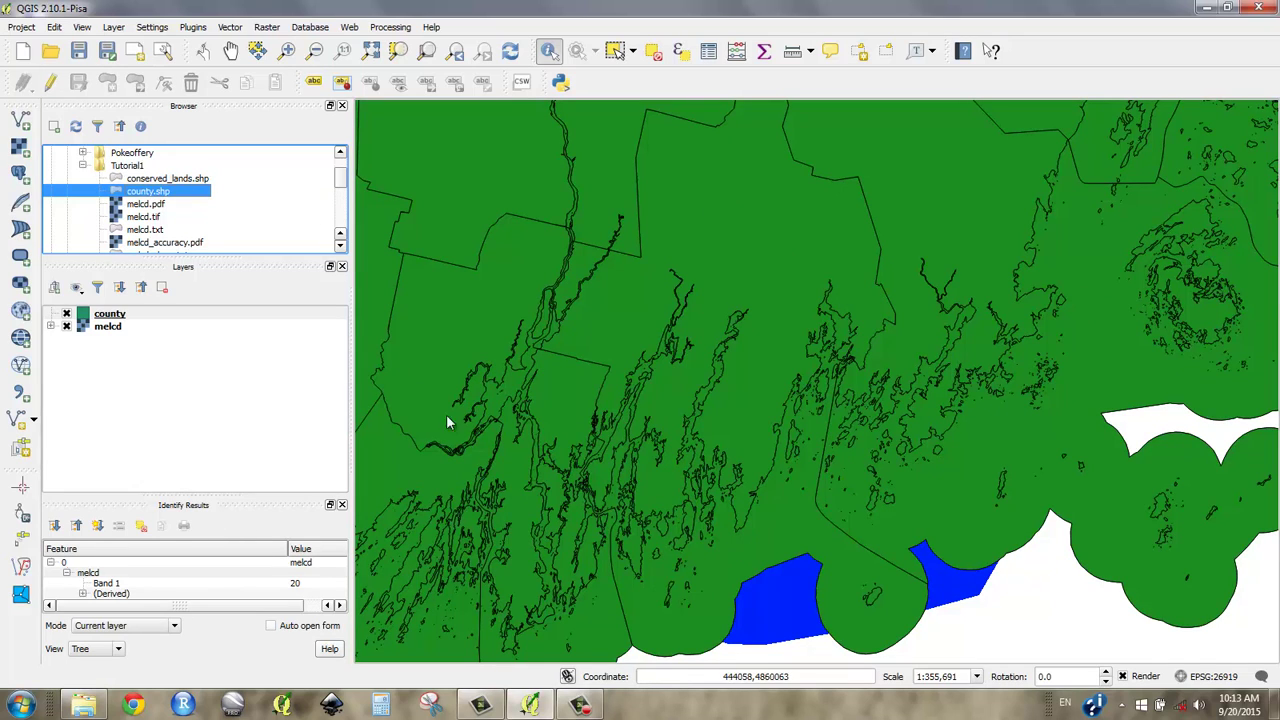
click(108, 328)
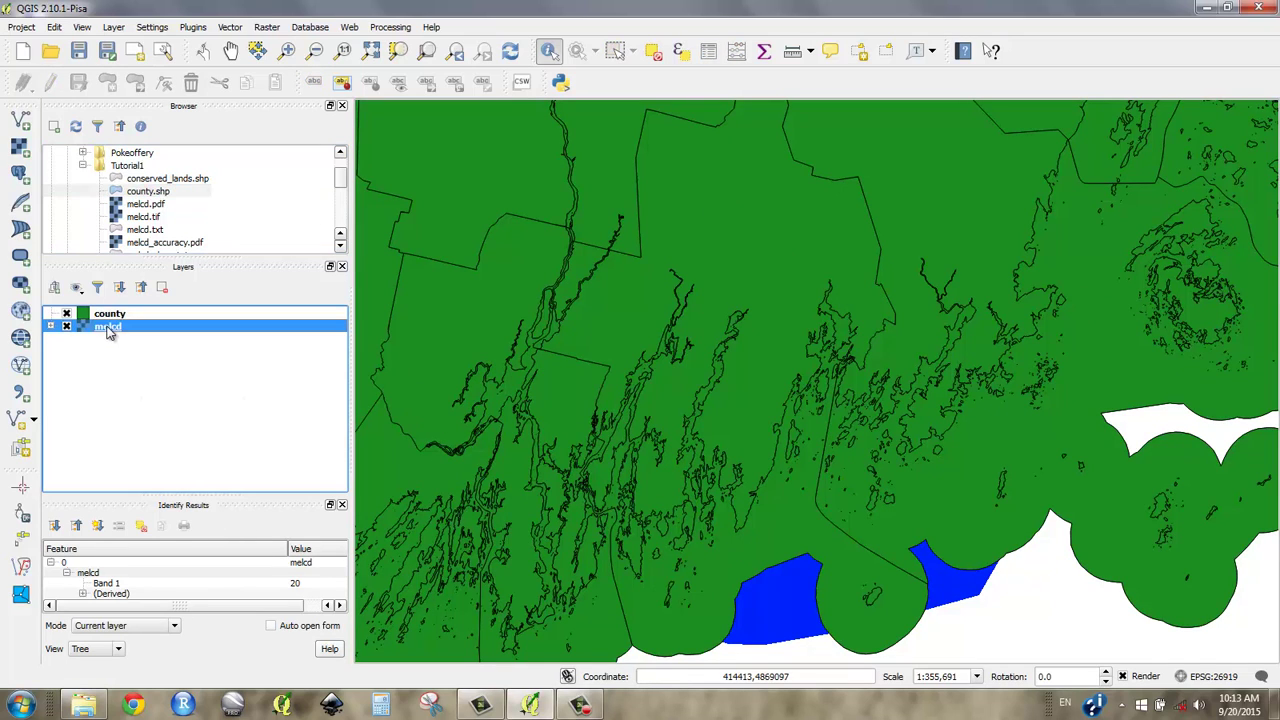
click(108, 315)
right_click(108, 318)
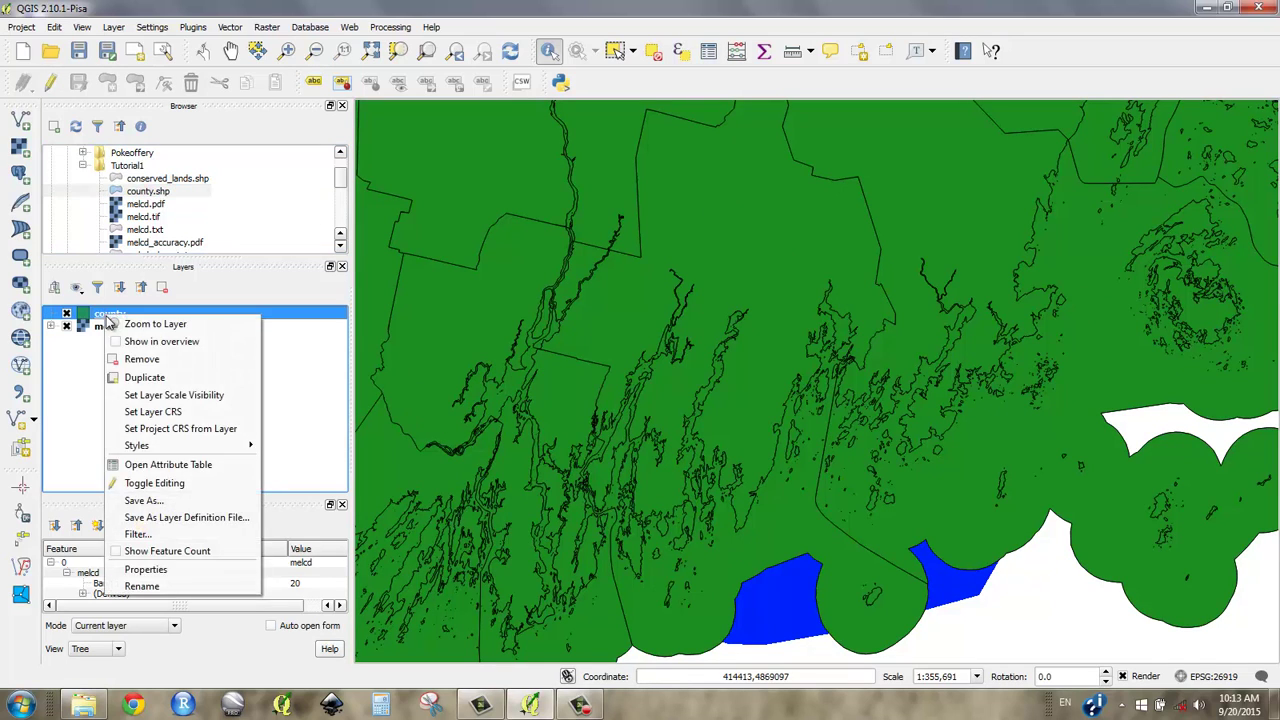
Open the county layer's attribute table of 6906 features and move it aside
click(180, 468)
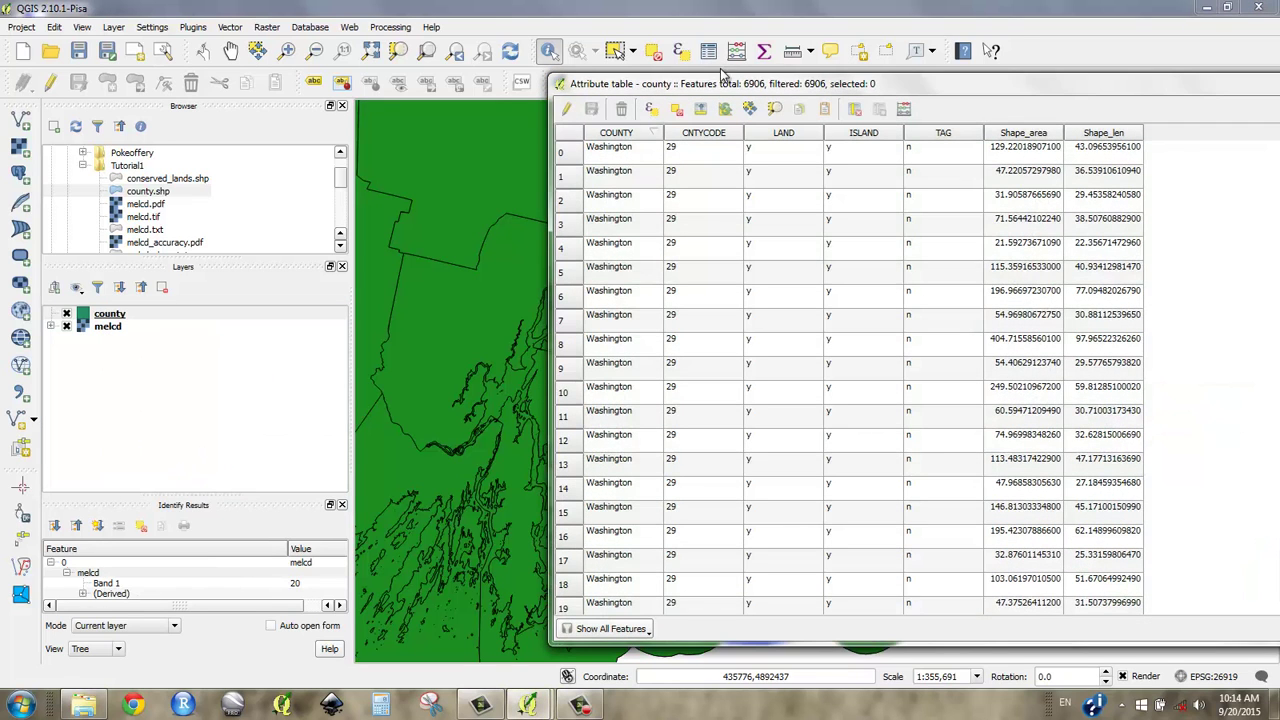
drag(722, 84, 640, 77)
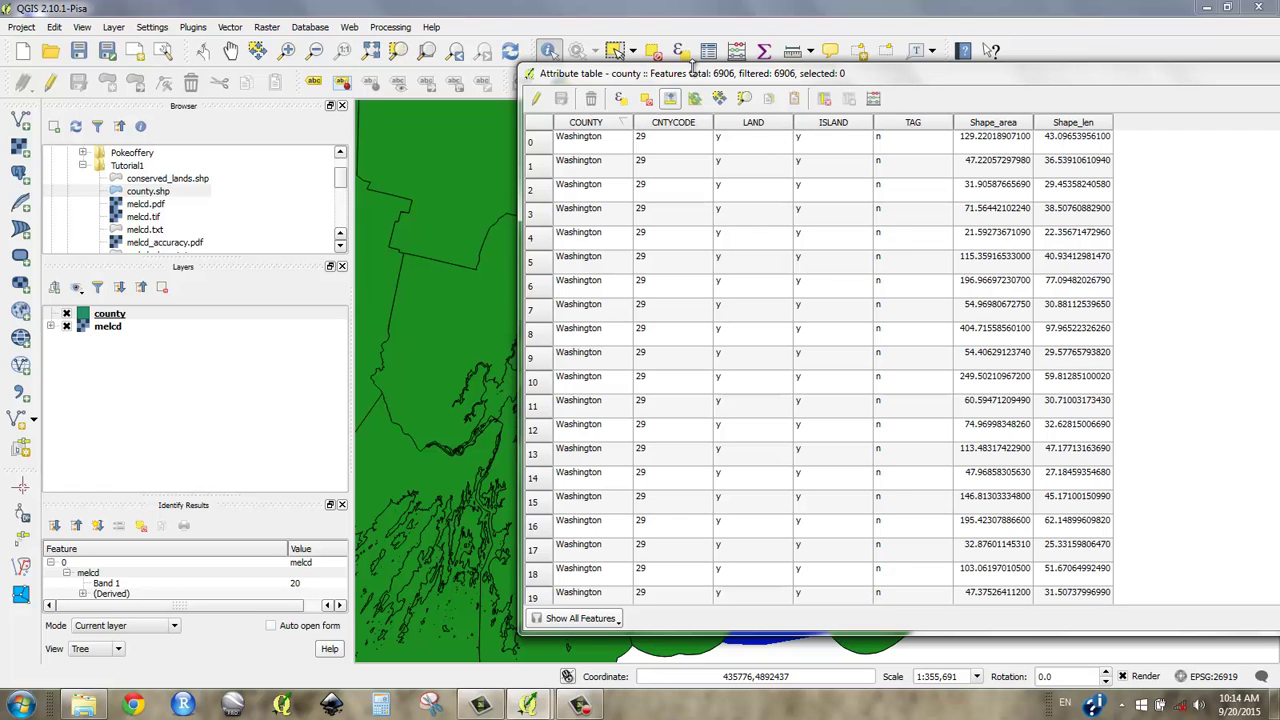
drag(693, 78, 636, 75)
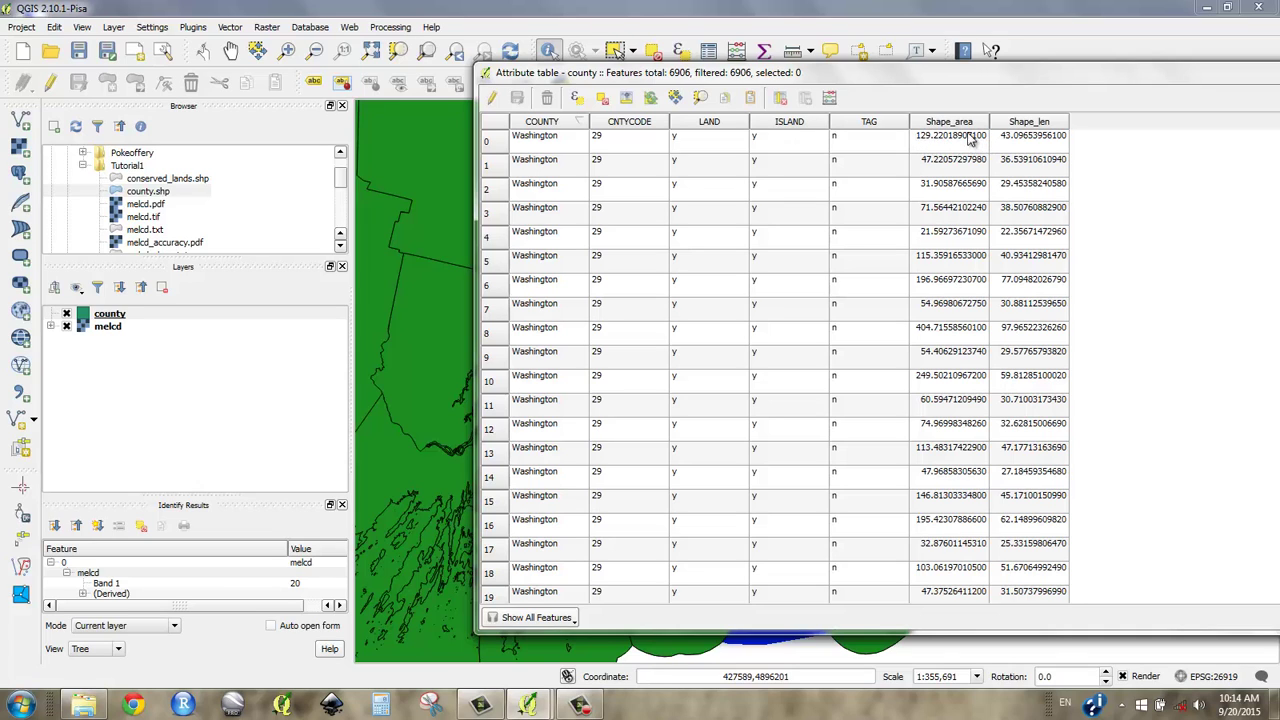
Select rows 15 to 26 of the county attribute table
drag(956, 84, 770, 72)
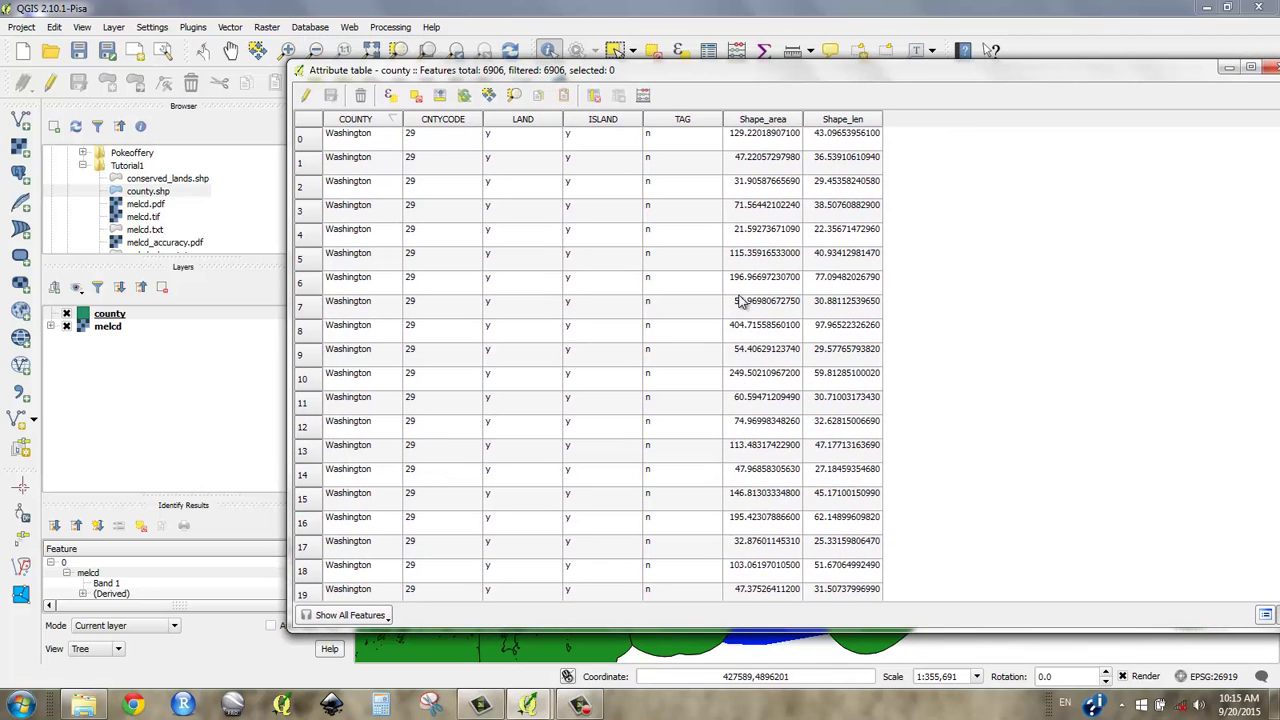
scroll(760, 330, down, 7)
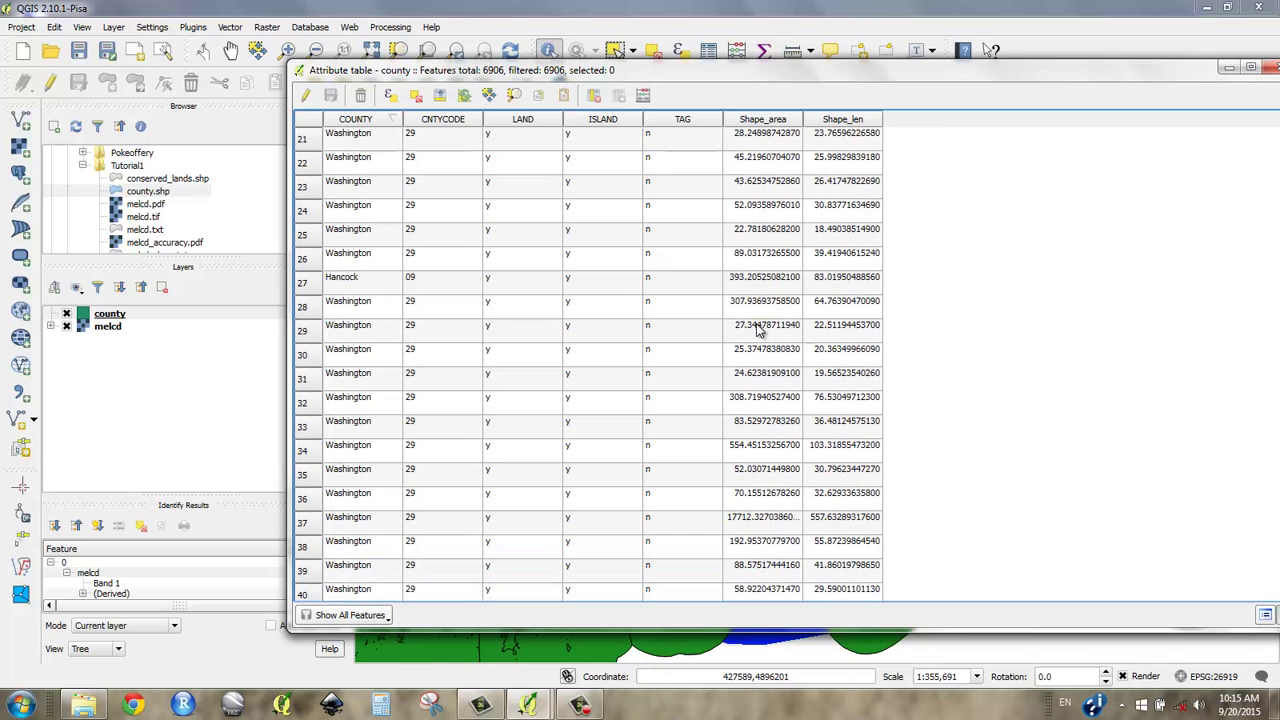
scroll(770, 190, up, 2)
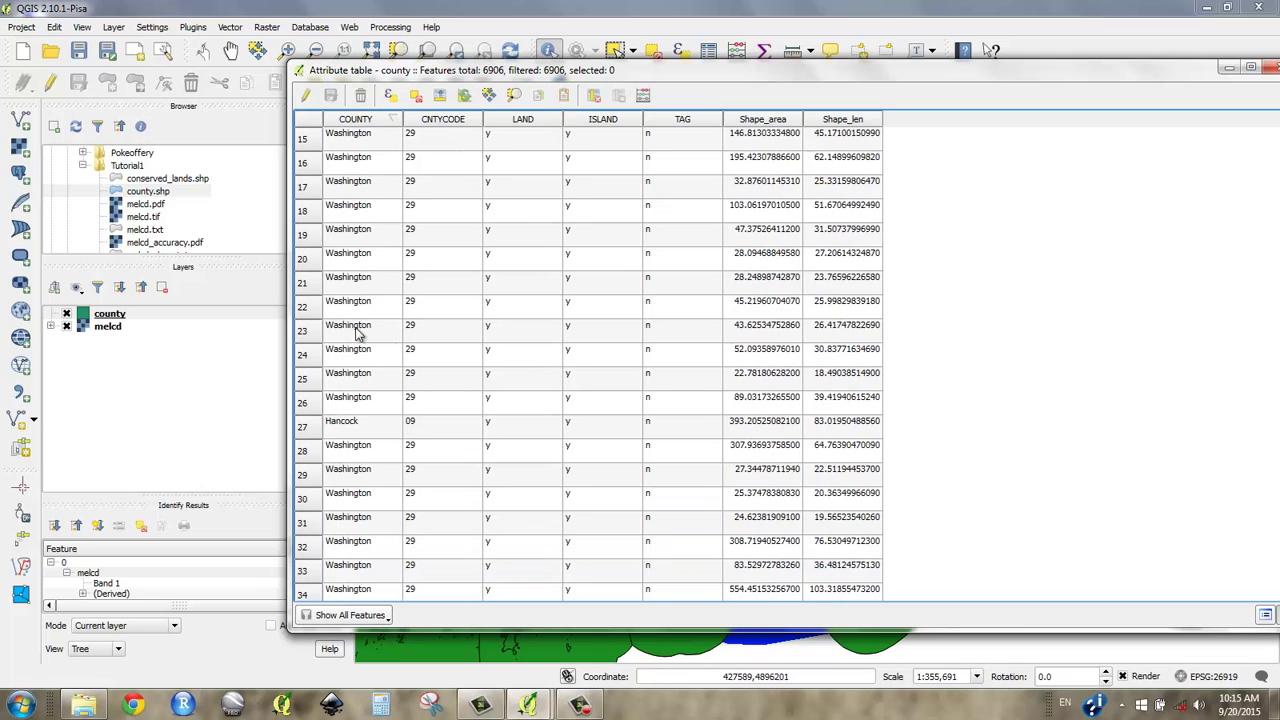
drag(312, 410, 303, 330)
drag(307, 284, 310, 135)
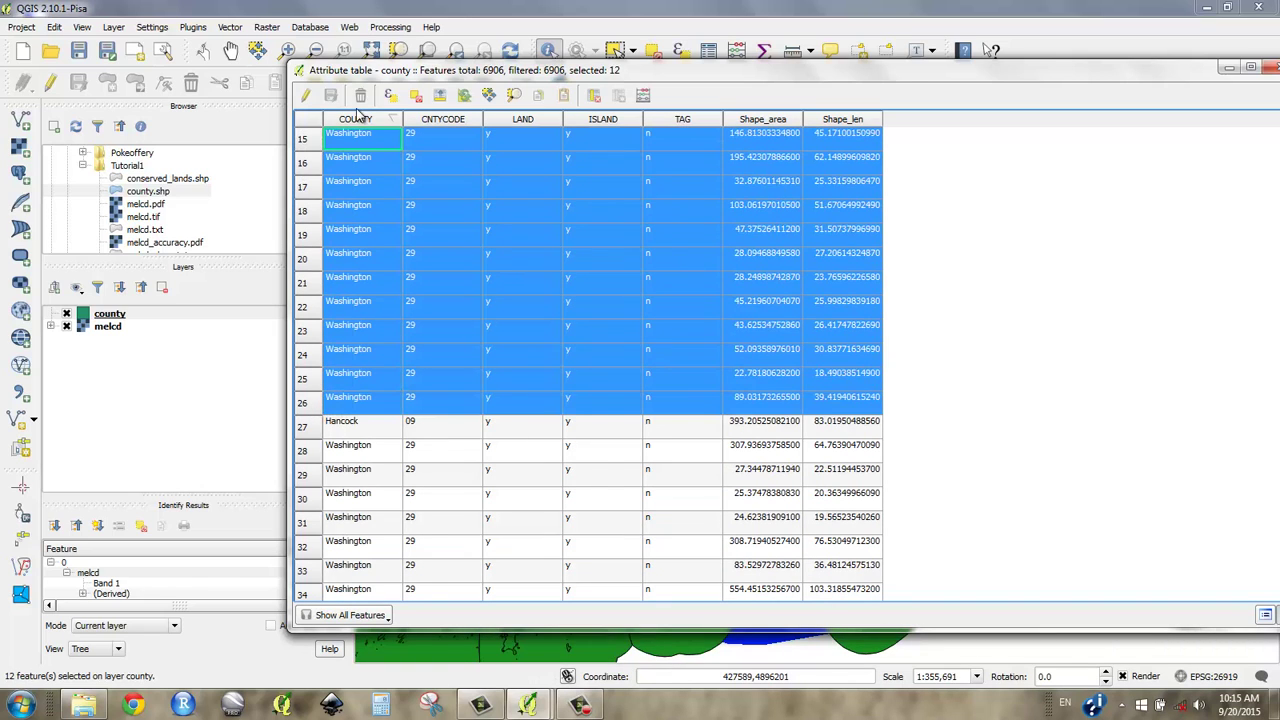
Scroll through the Hancock, Washington and Knox records and shift the table window aside
scroll(464, 253, down, 15)
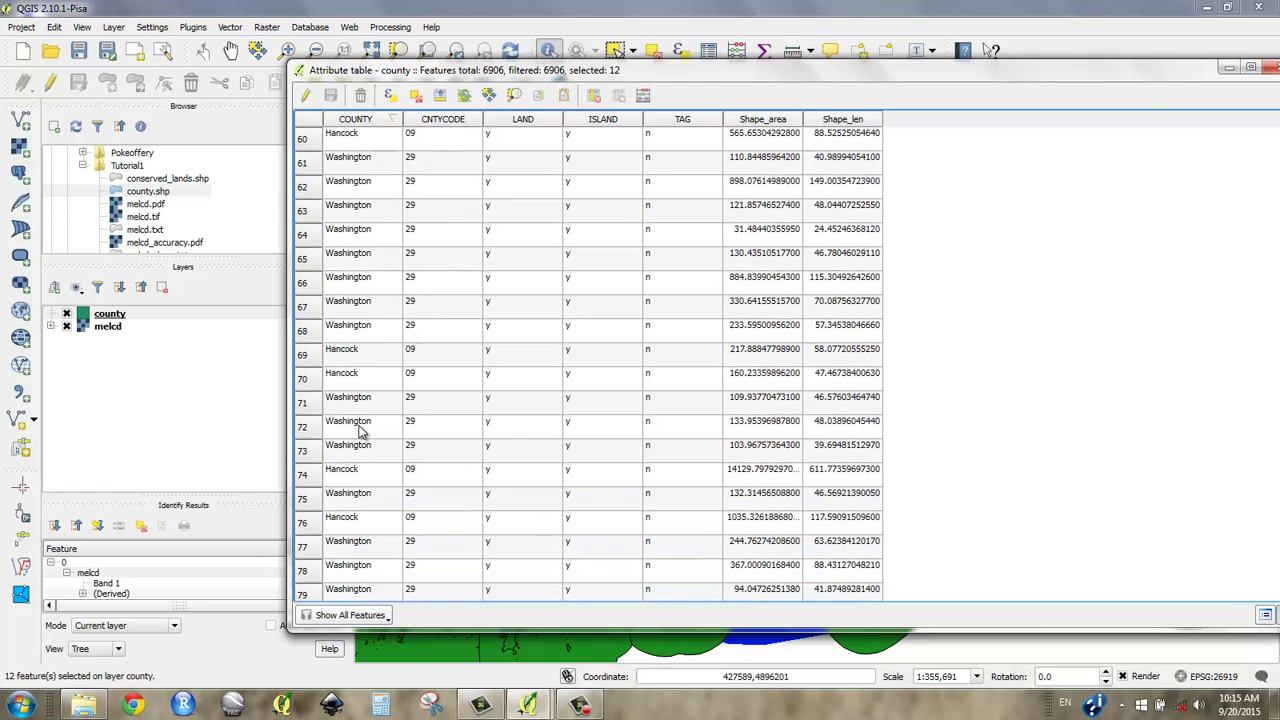
scroll(362, 425, down, 5)
scroll(360, 392, down, 10)
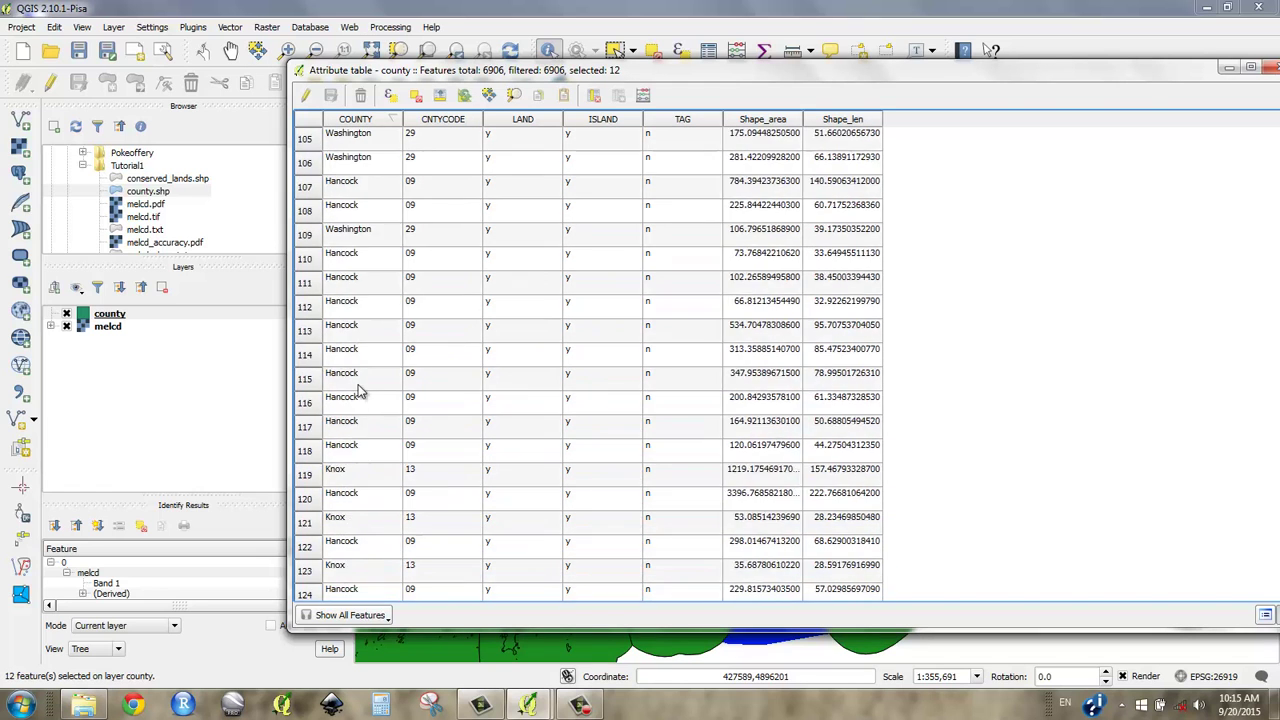
scroll(358, 385, down, 6)
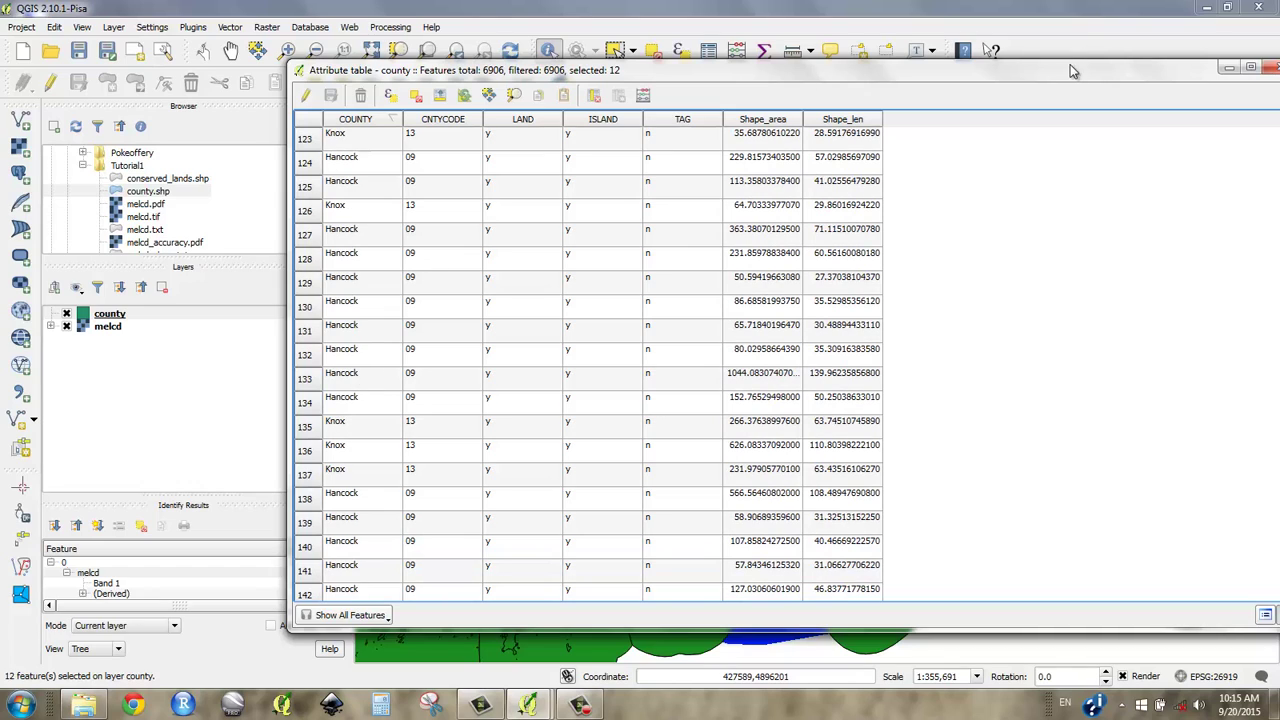
drag(1068, 74, 1117, 96)
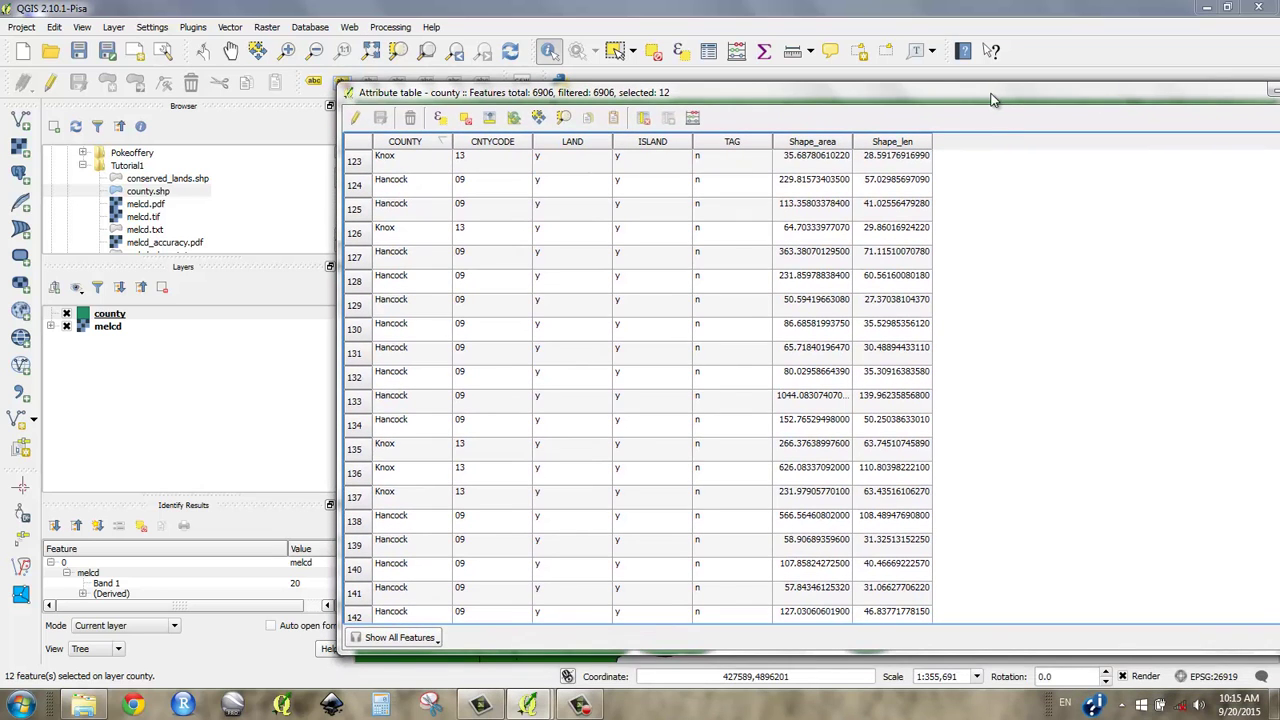
drag(989, 92, 877, 85)
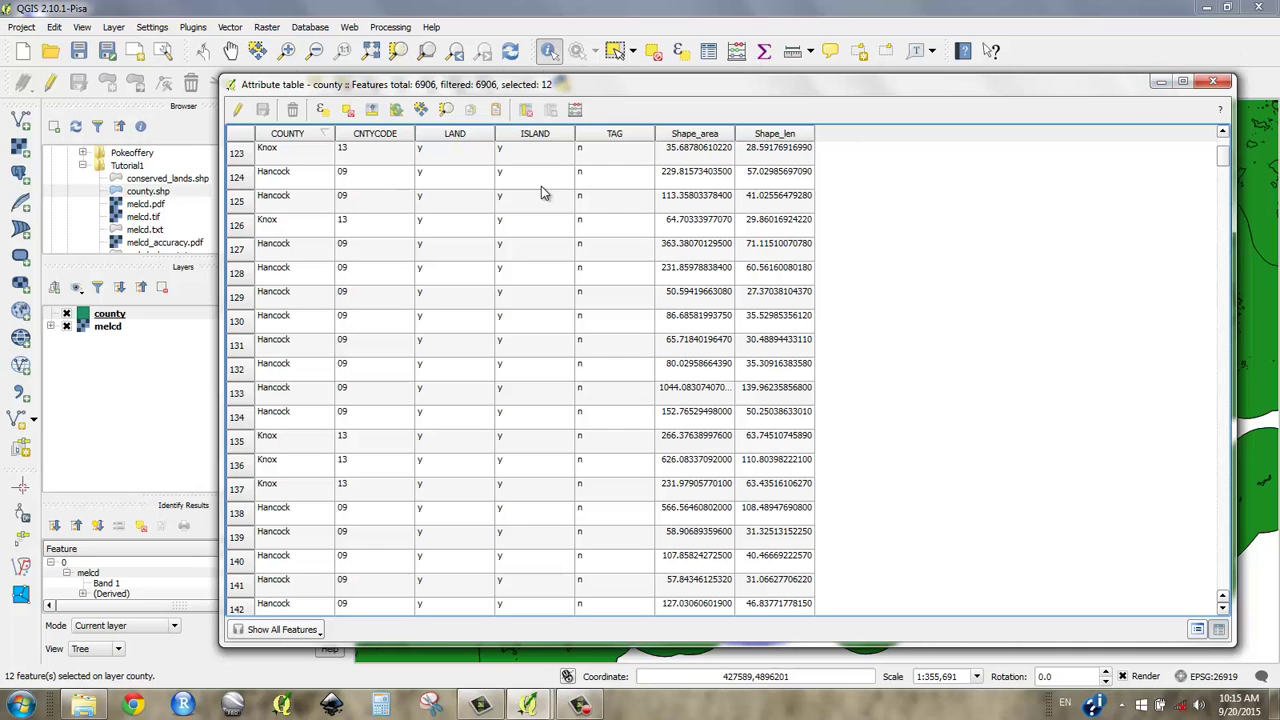
Use Select Feature(s) to pick the county polygon near the map centre
click(1157, 87)
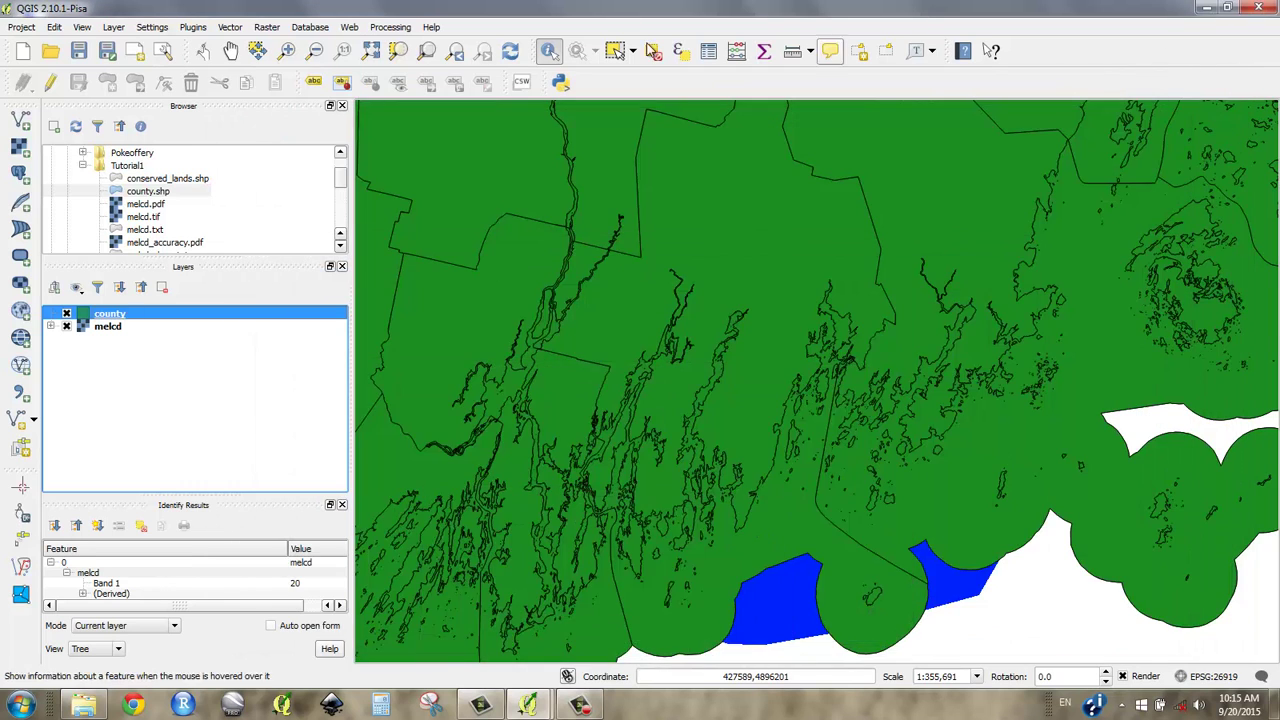
click(617, 55)
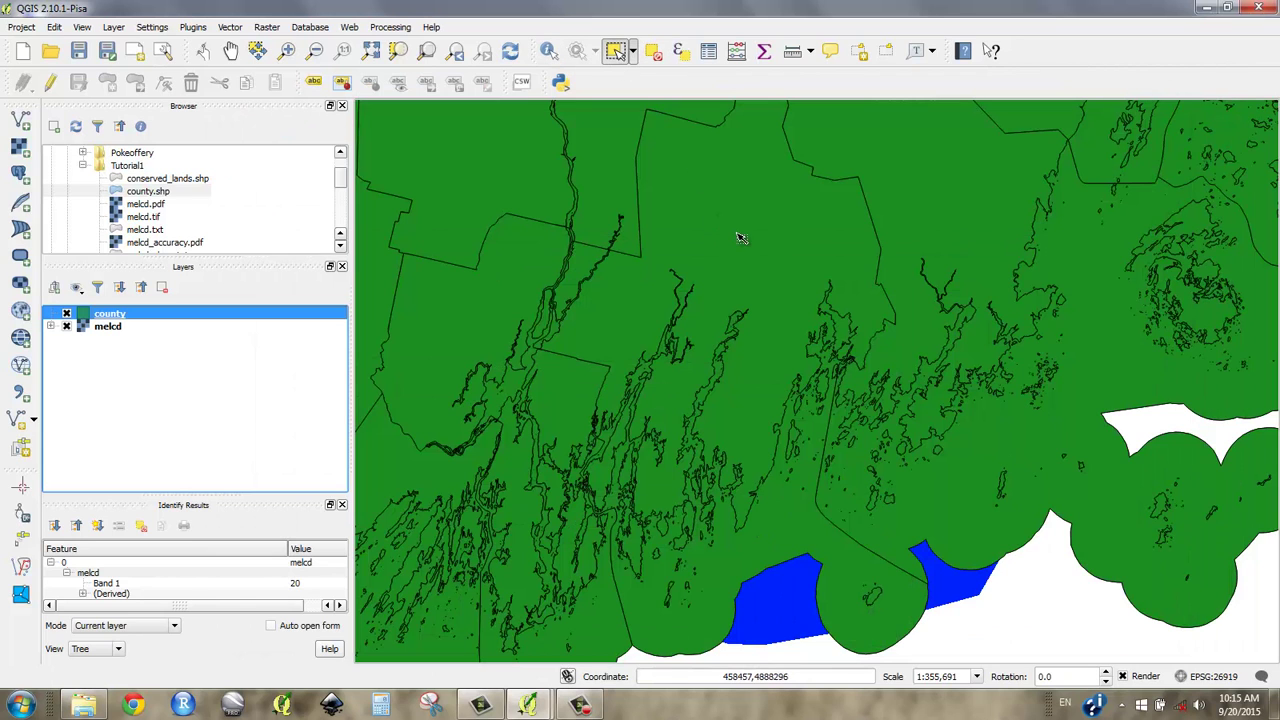
click(740, 237)
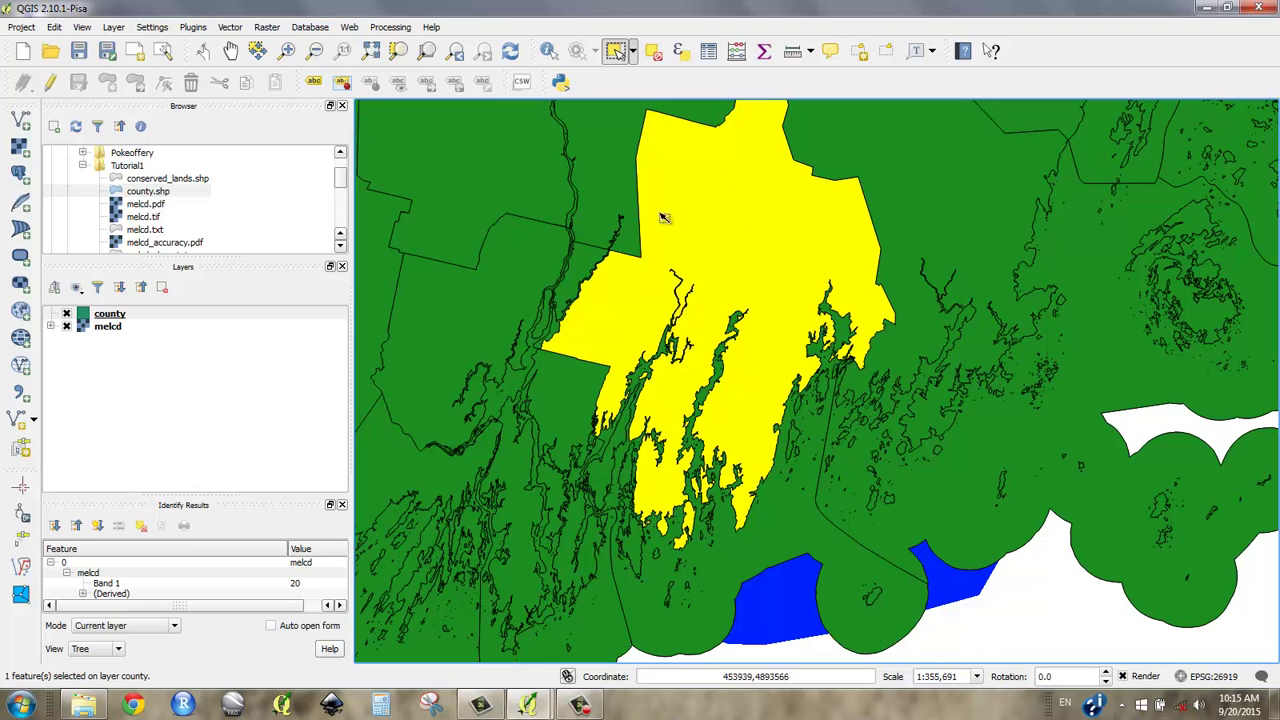
Reopen the county attribute table and sort it by COUNTY to reach Lincoln
right_click(115, 322)
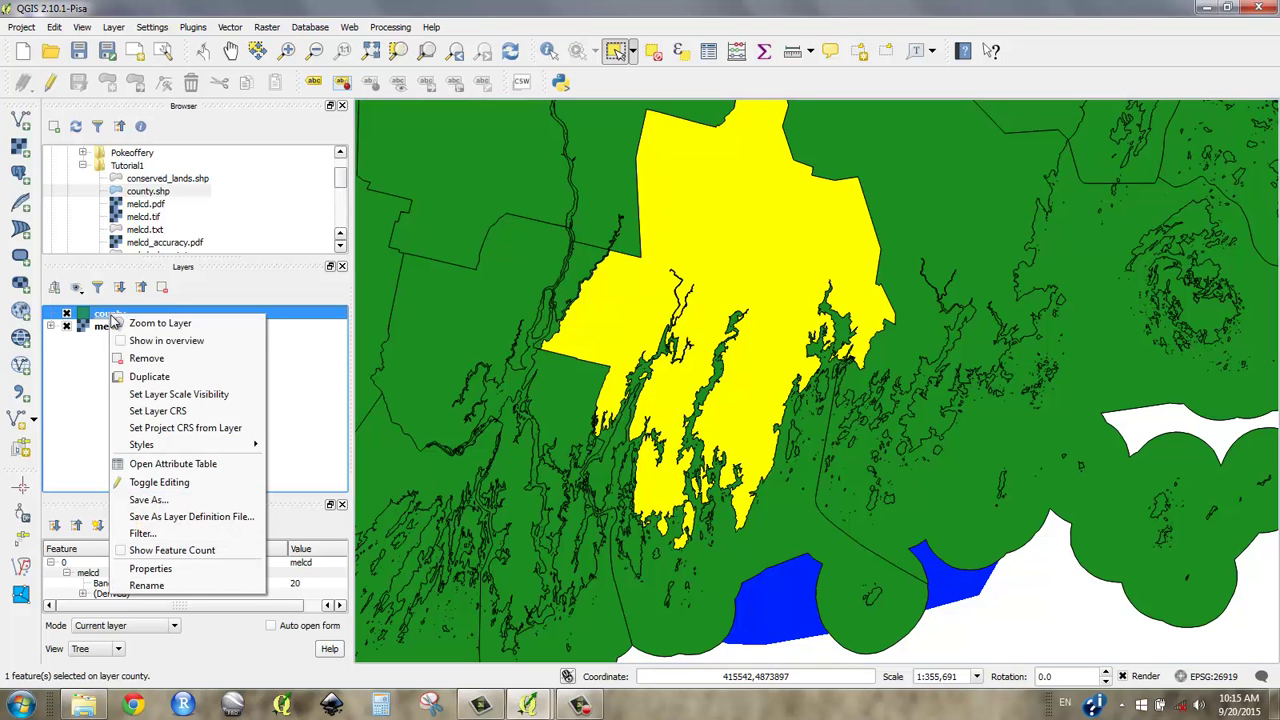
click(190, 466)
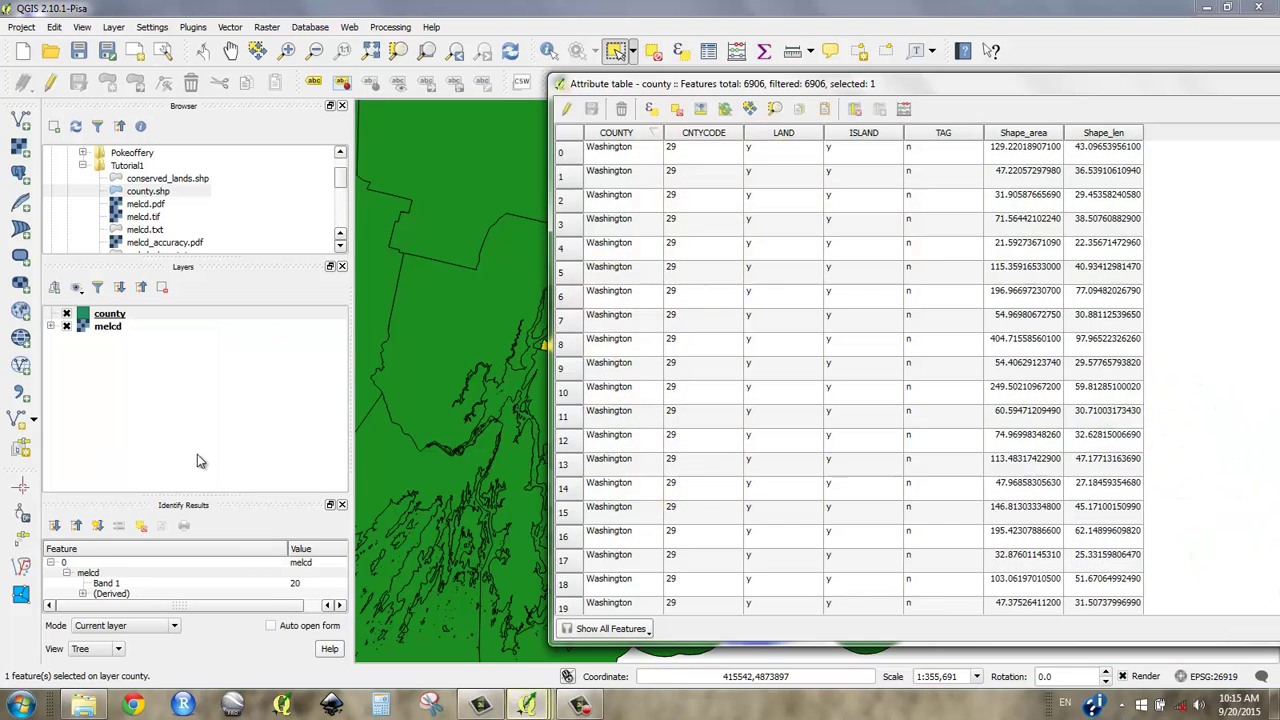
drag(925, 92, 584, 56)
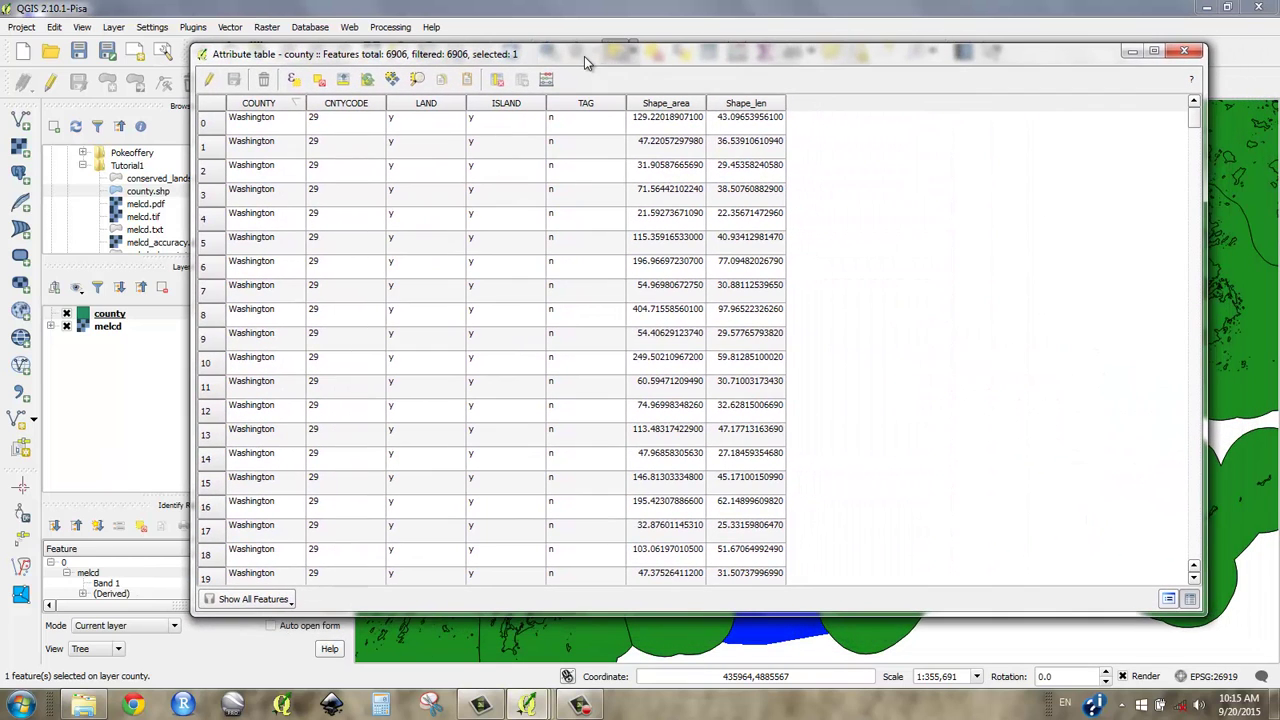
click(260, 104)
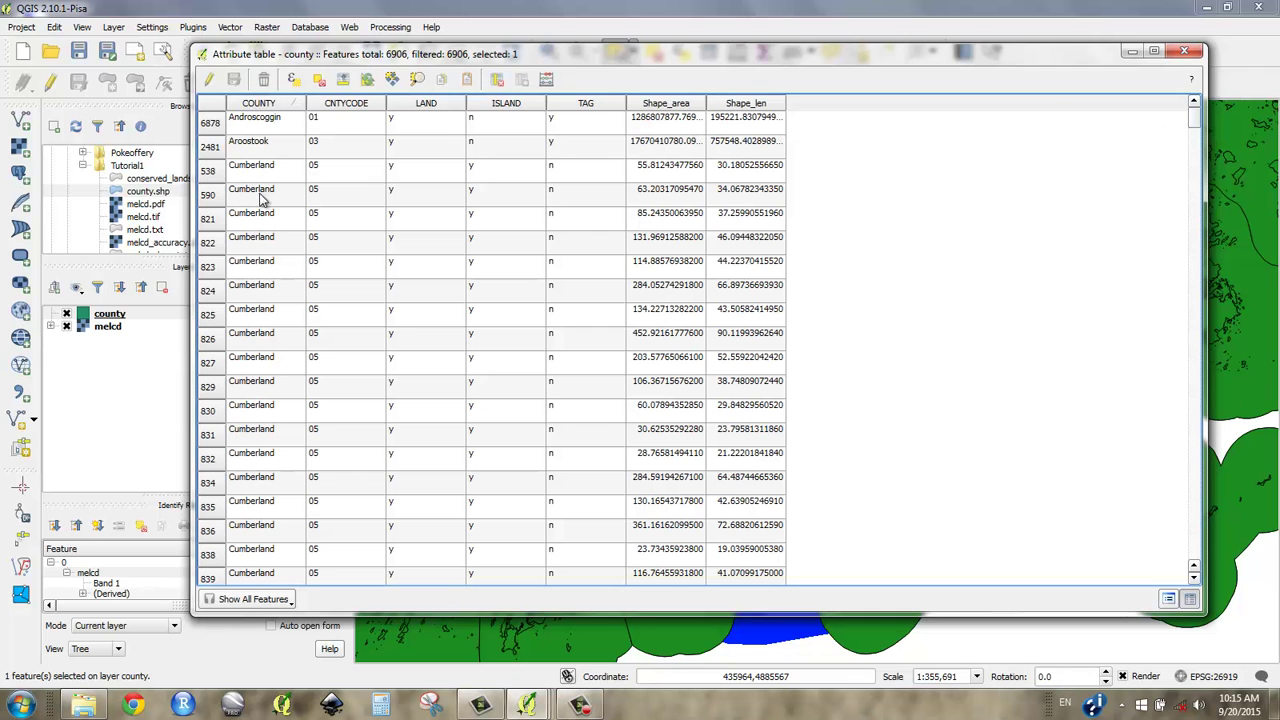
drag(1196, 117, 1197, 383)
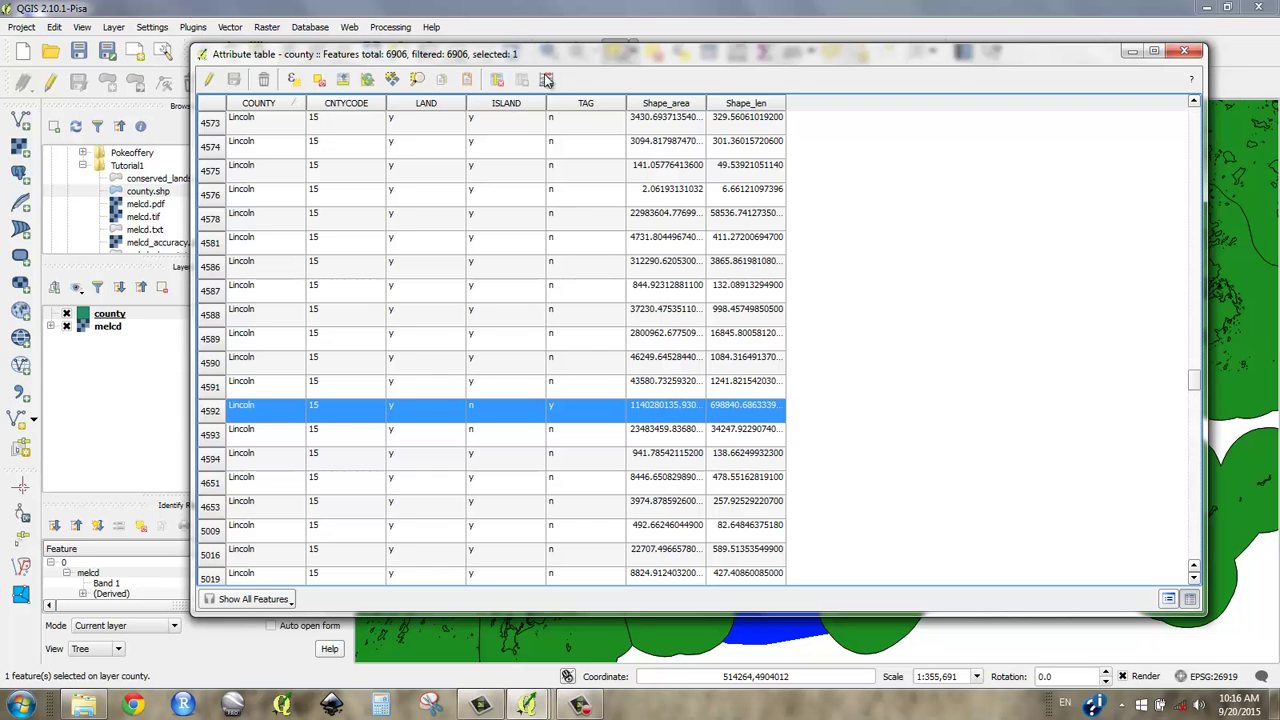
Try several polygons on the map, ending with the southern coastal county selected
drag(540, 60, 610, 630)
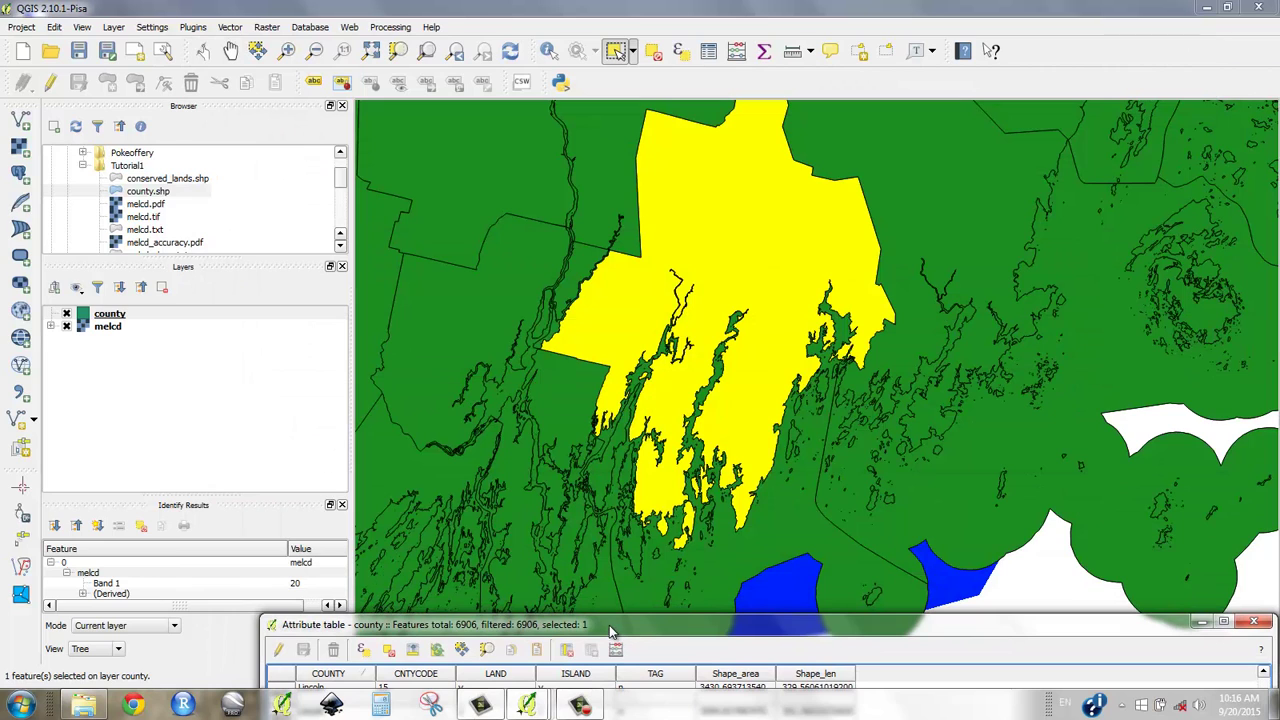
click(707, 515)
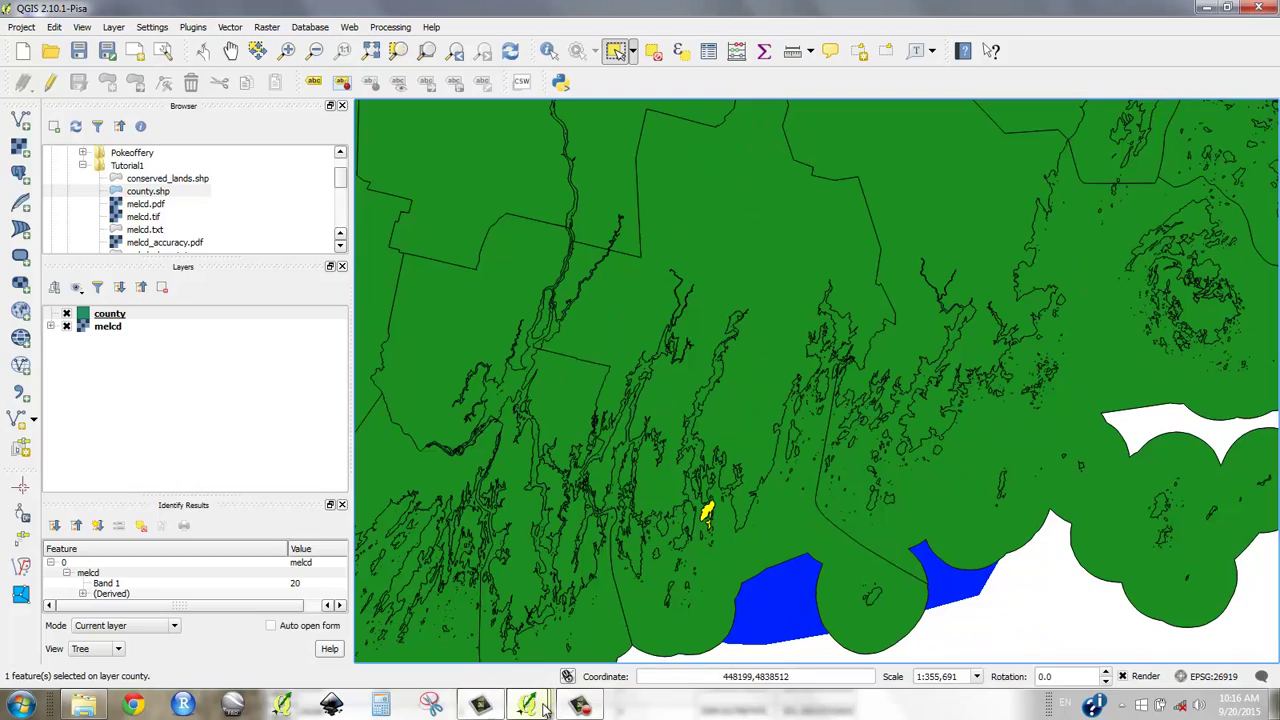
mouse_move(545, 708)
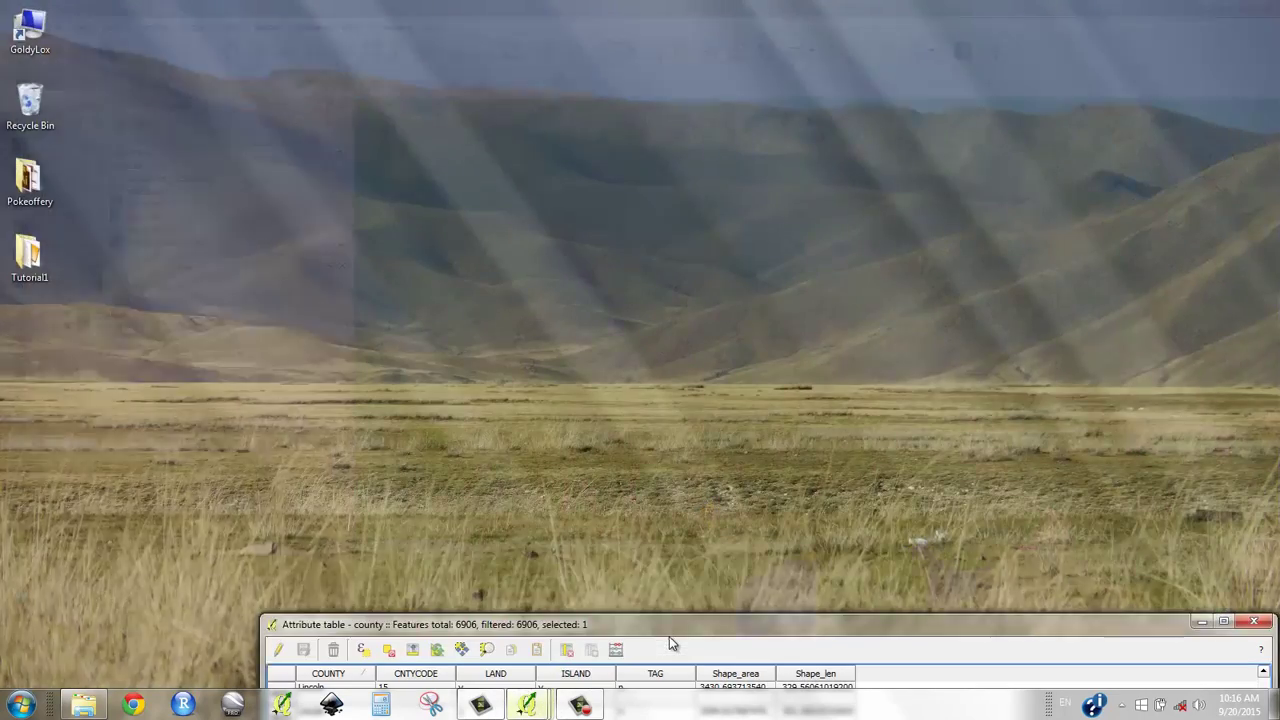
click(672, 643)
drag(676, 628, 604, 115)
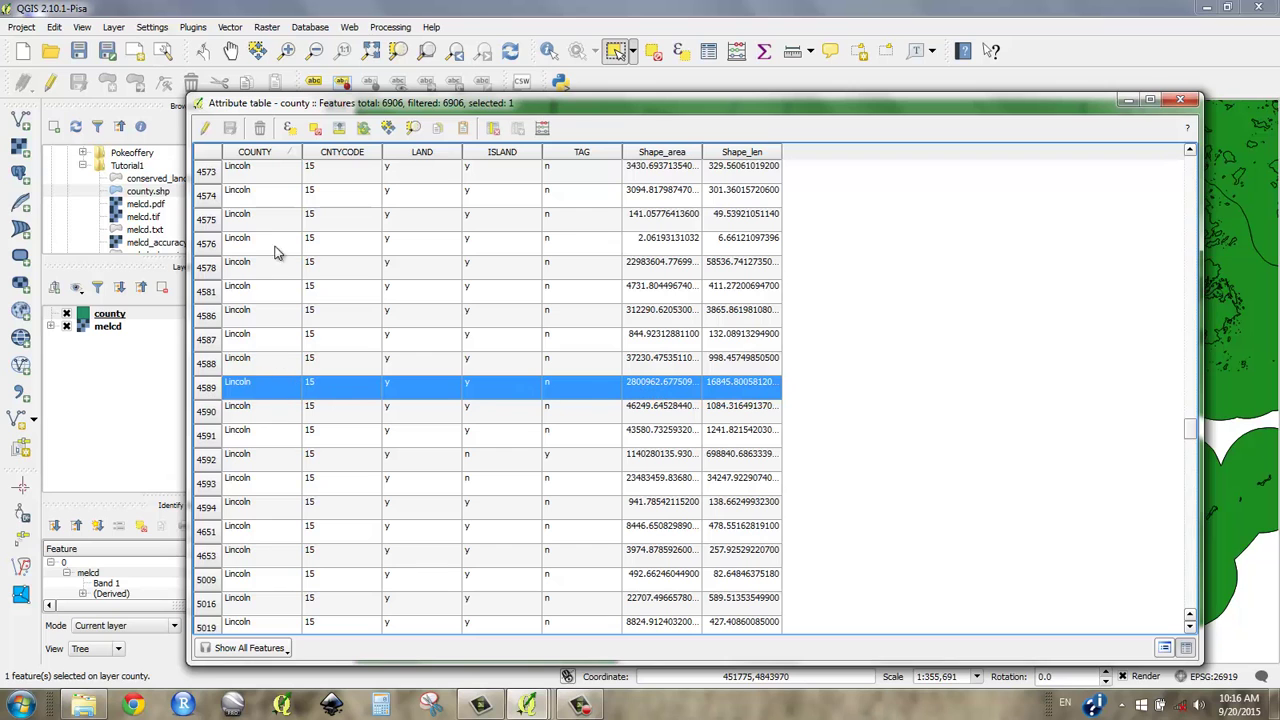
click(1127, 103)
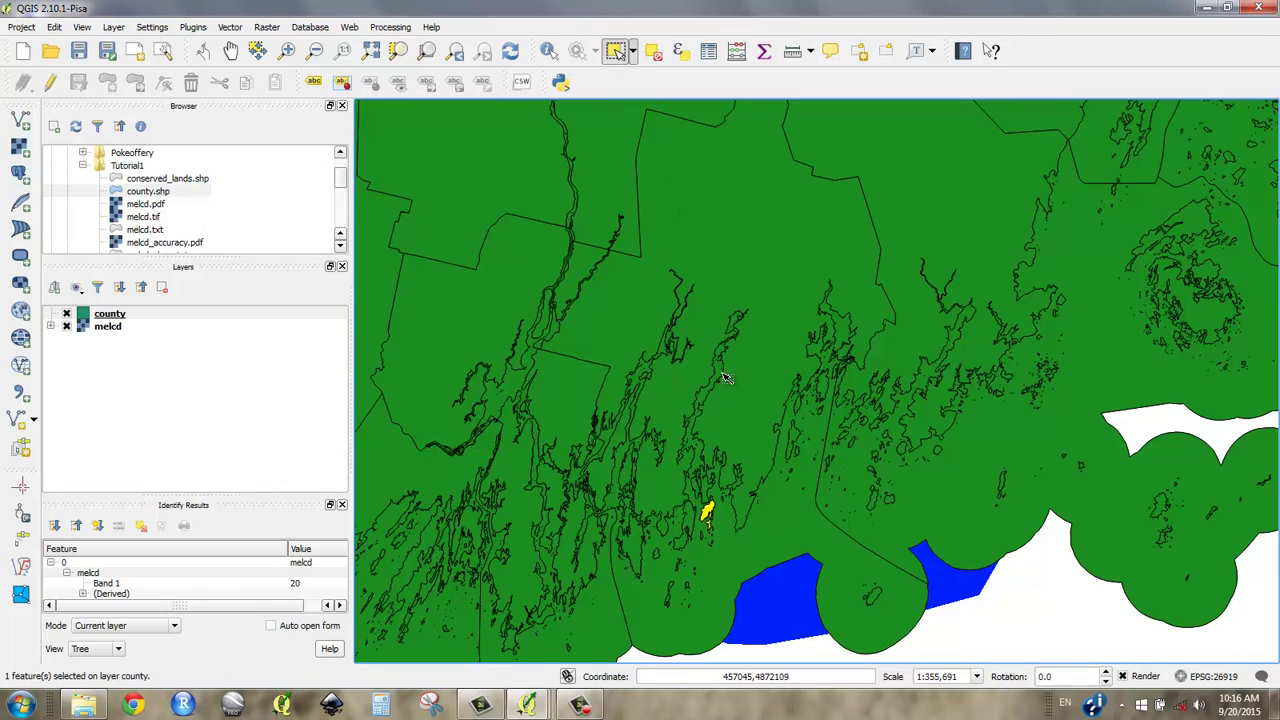
click(731, 294)
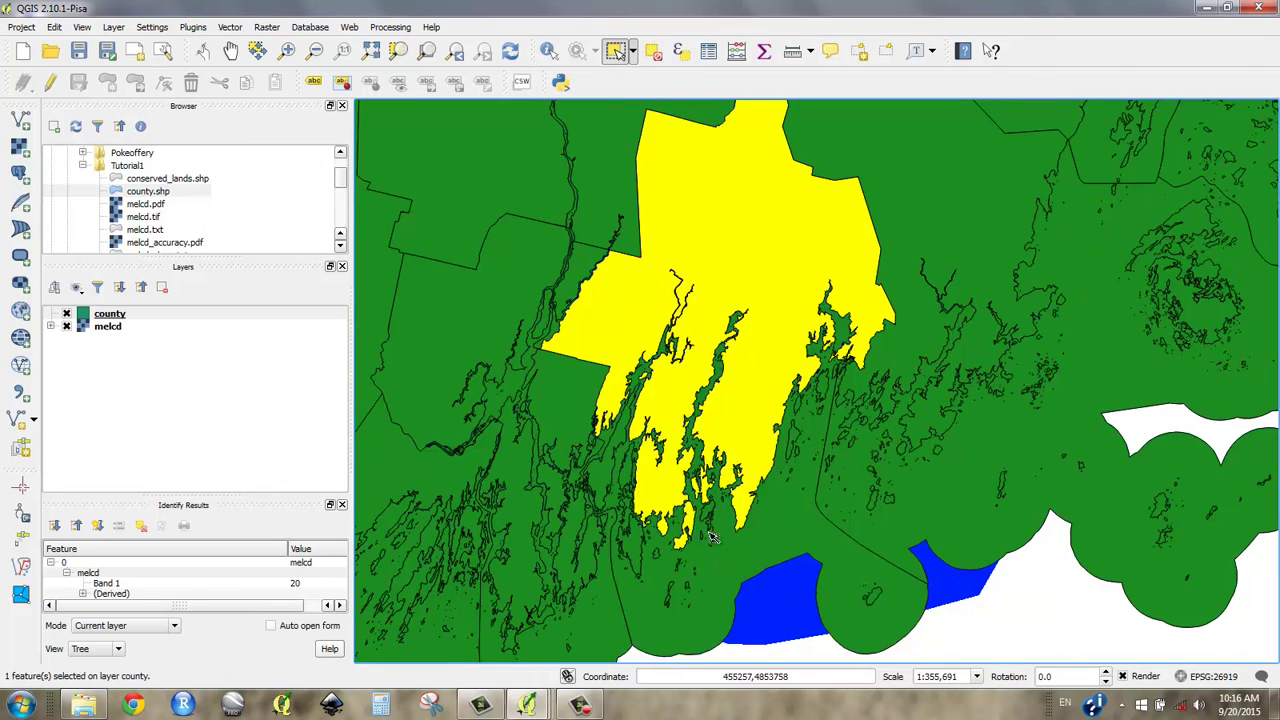
click(710, 513)
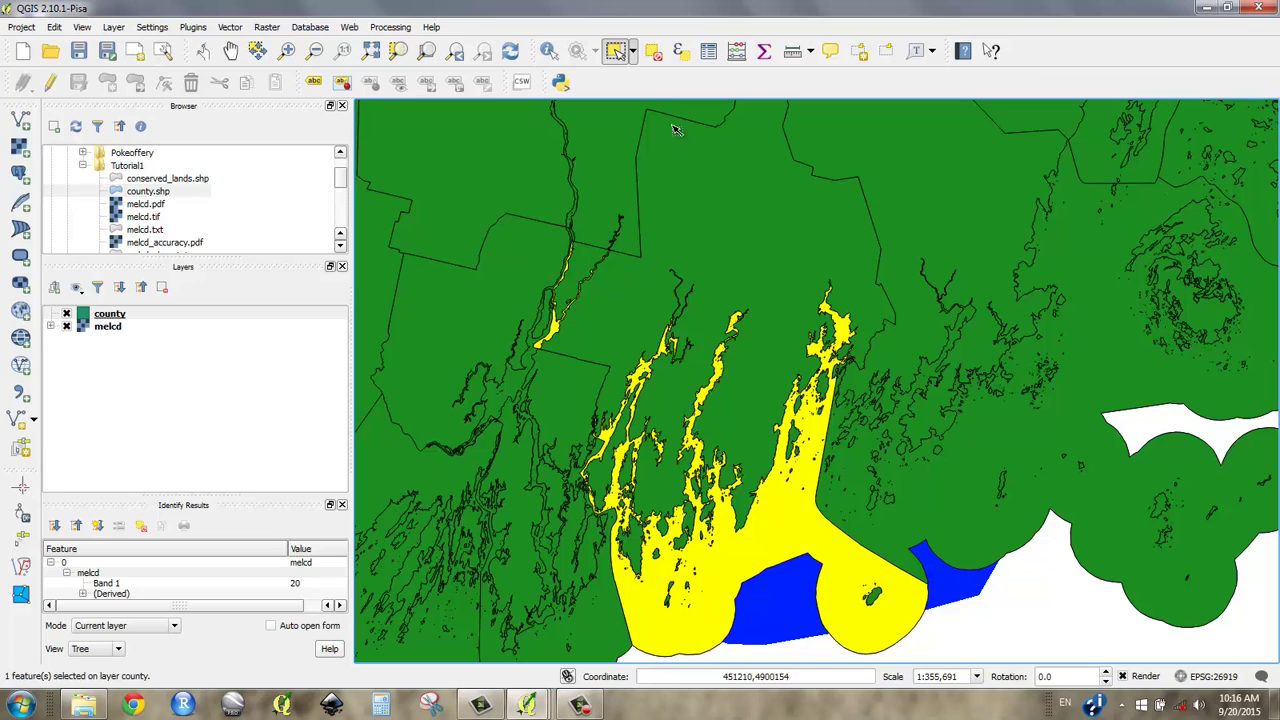
Lasso all the coastal county's polygons with Select Features by Freehand, selecting 290 features
click(633, 52)
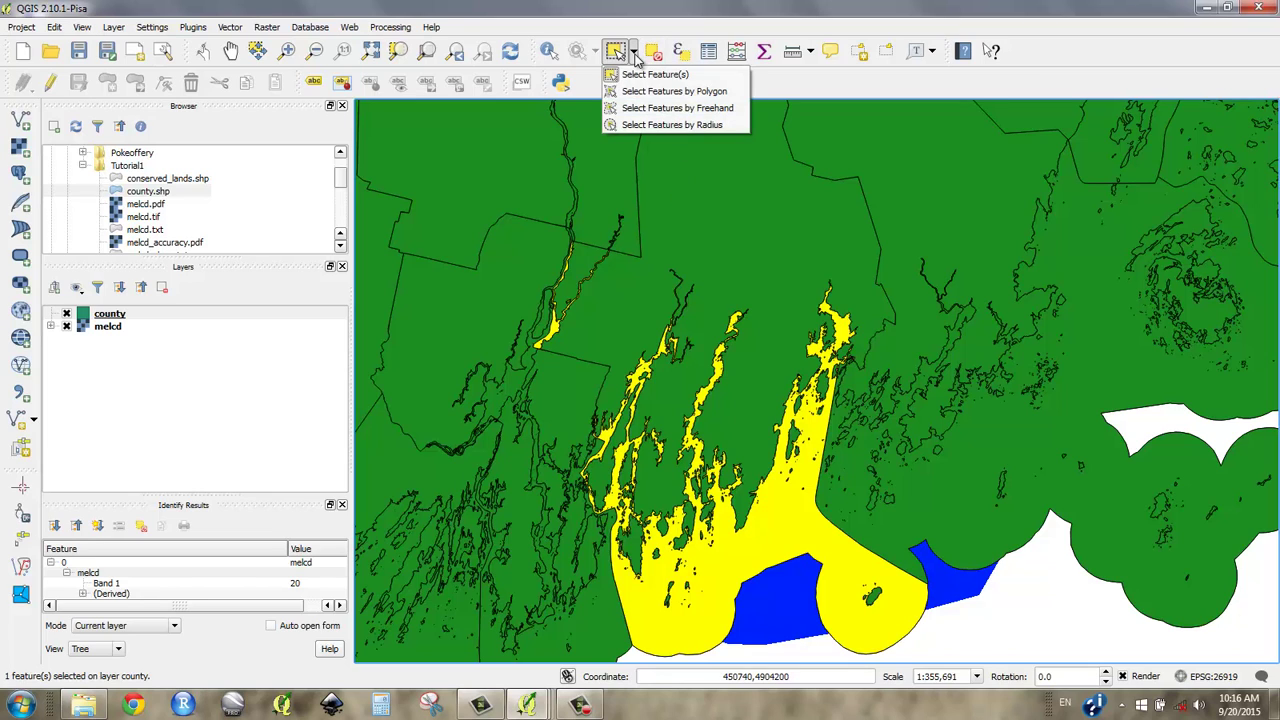
click(650, 107)
mouse_move(736, 208)
mouse_down()
mouse_move(627, 285)
mouse_move(637, 352)
mouse_move(625, 482)
mouse_move(749, 607)
mouse_move(805, 557)
mouse_move(775, 384)
mouse_up()
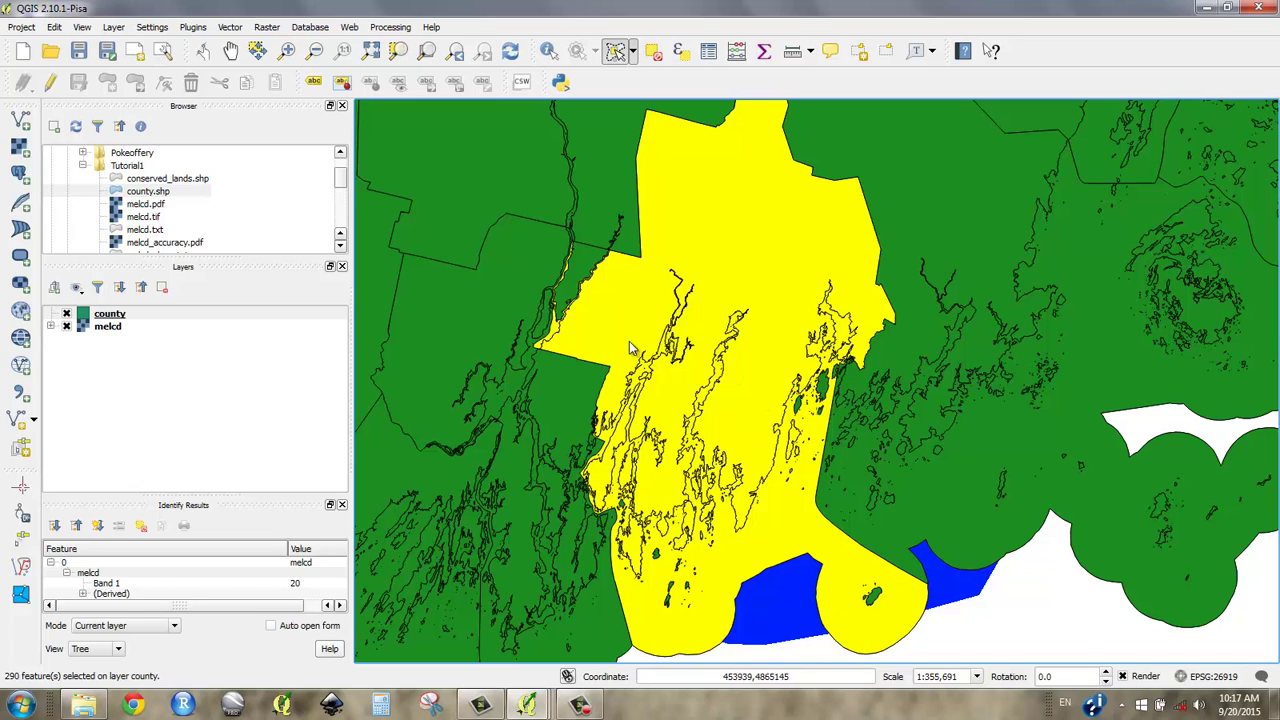
Clear the selection and reopen the county attribute table showing all 6906 features
click(655, 56)
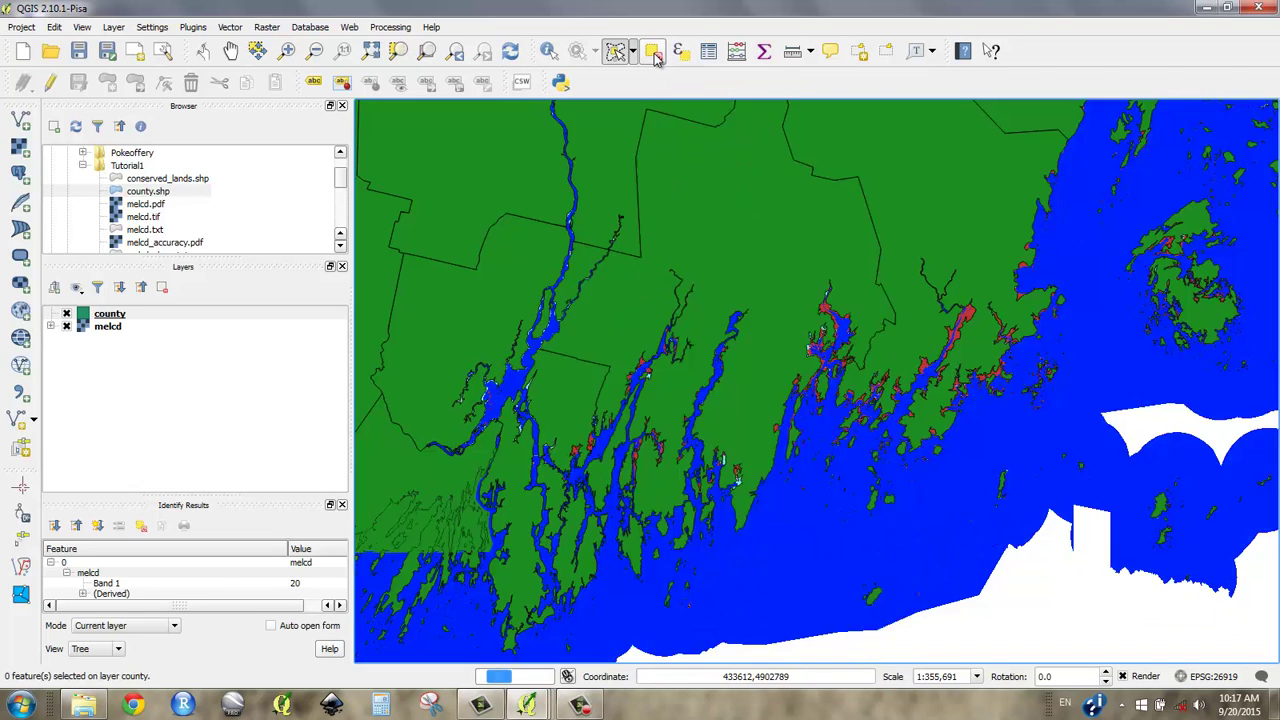
right_click(110, 316)
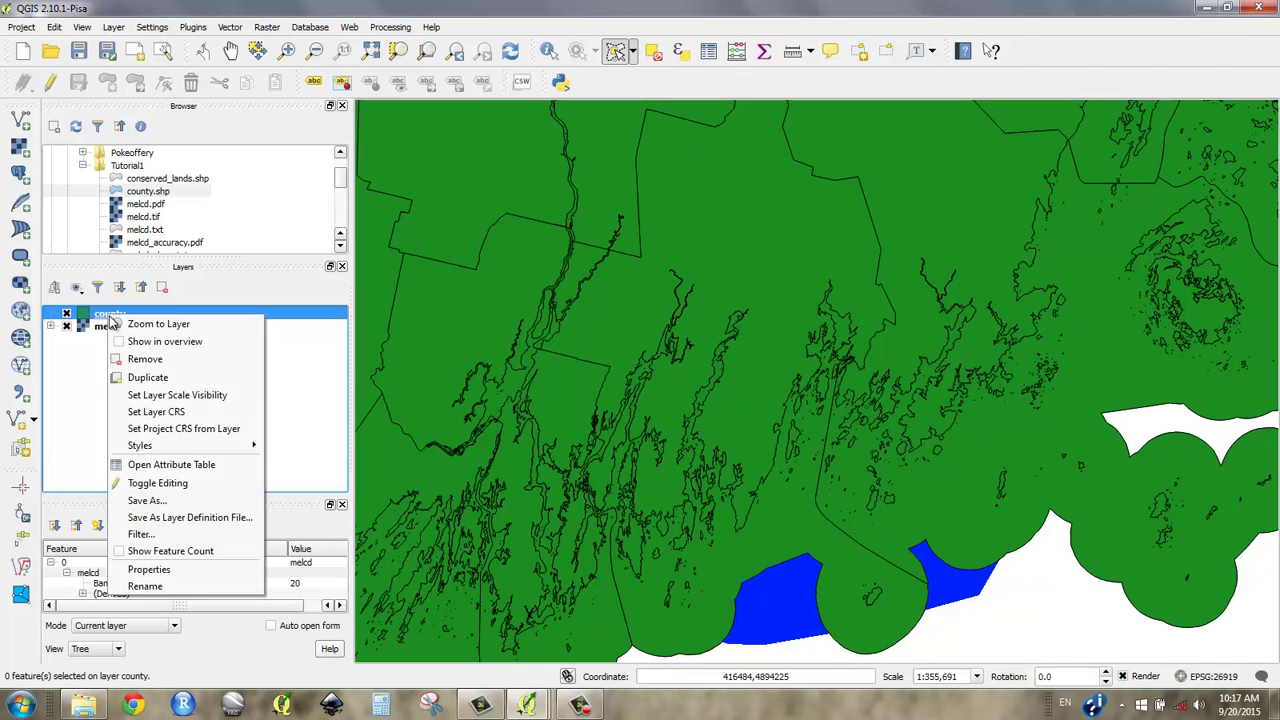
click(192, 466)
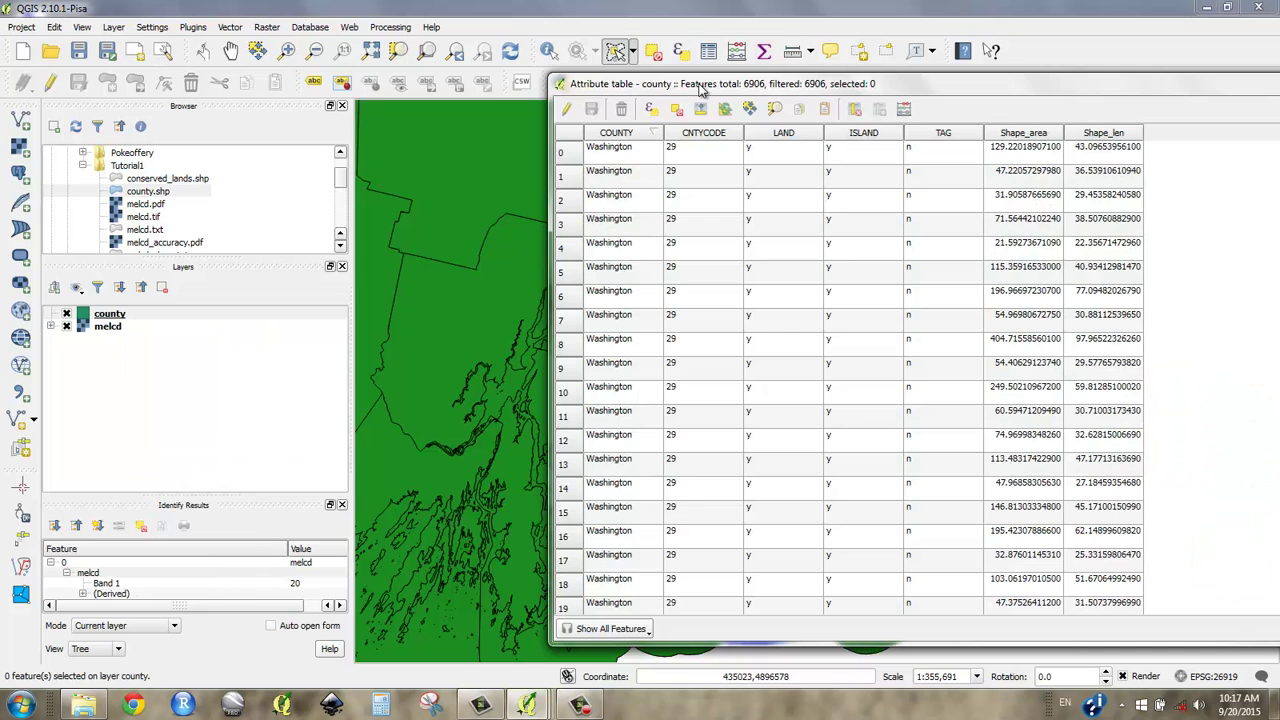
drag(706, 76, 338, 75)
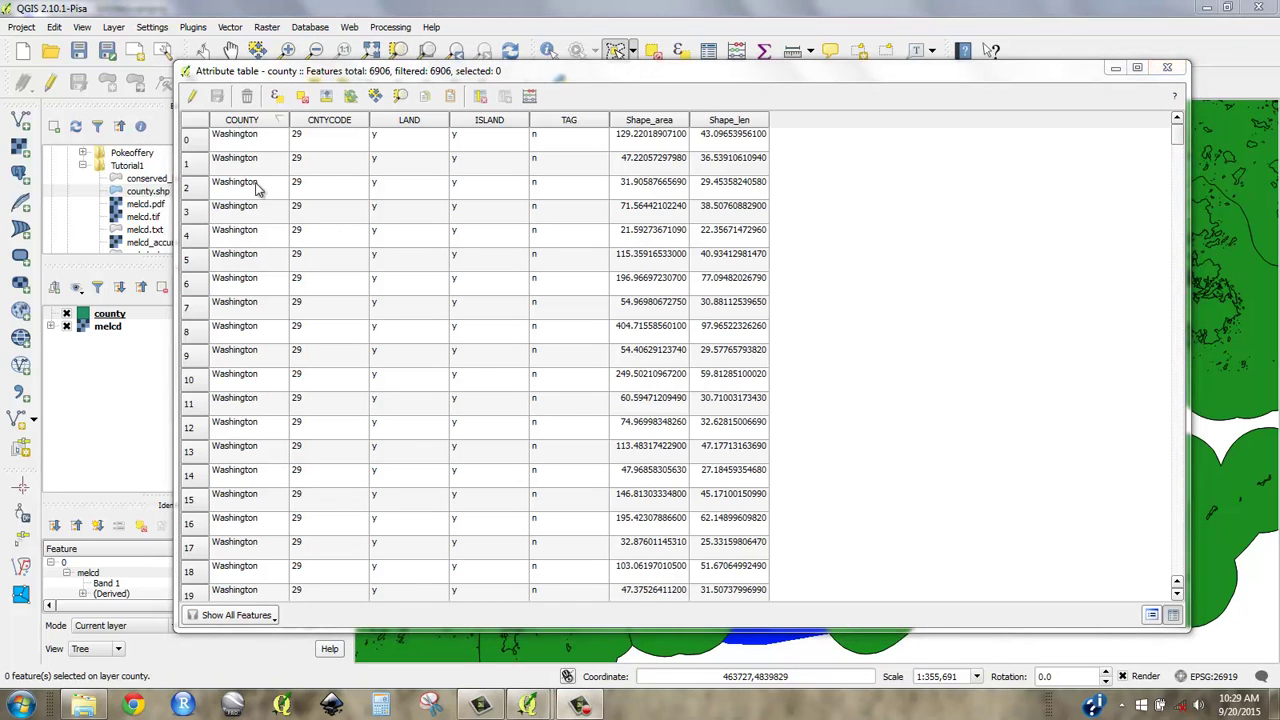
click(278, 99)
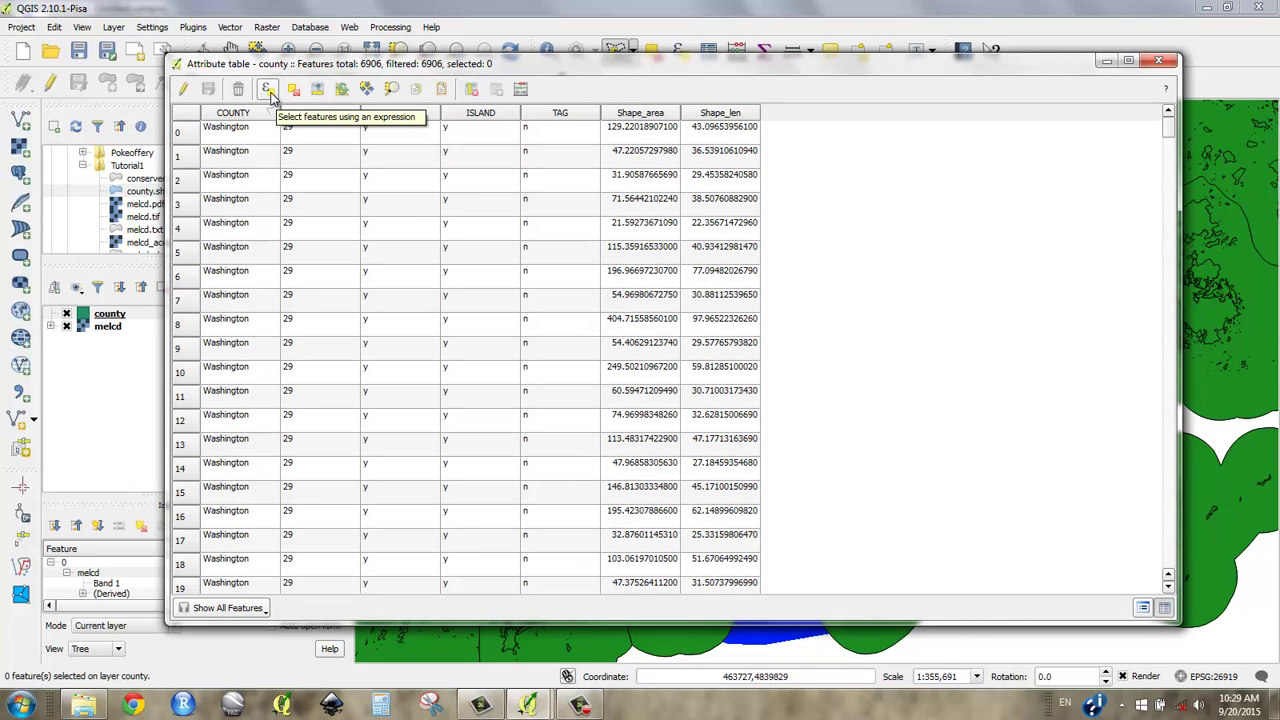
Open the Select by Expression window and adjust its functions and help panels
click(268, 91)
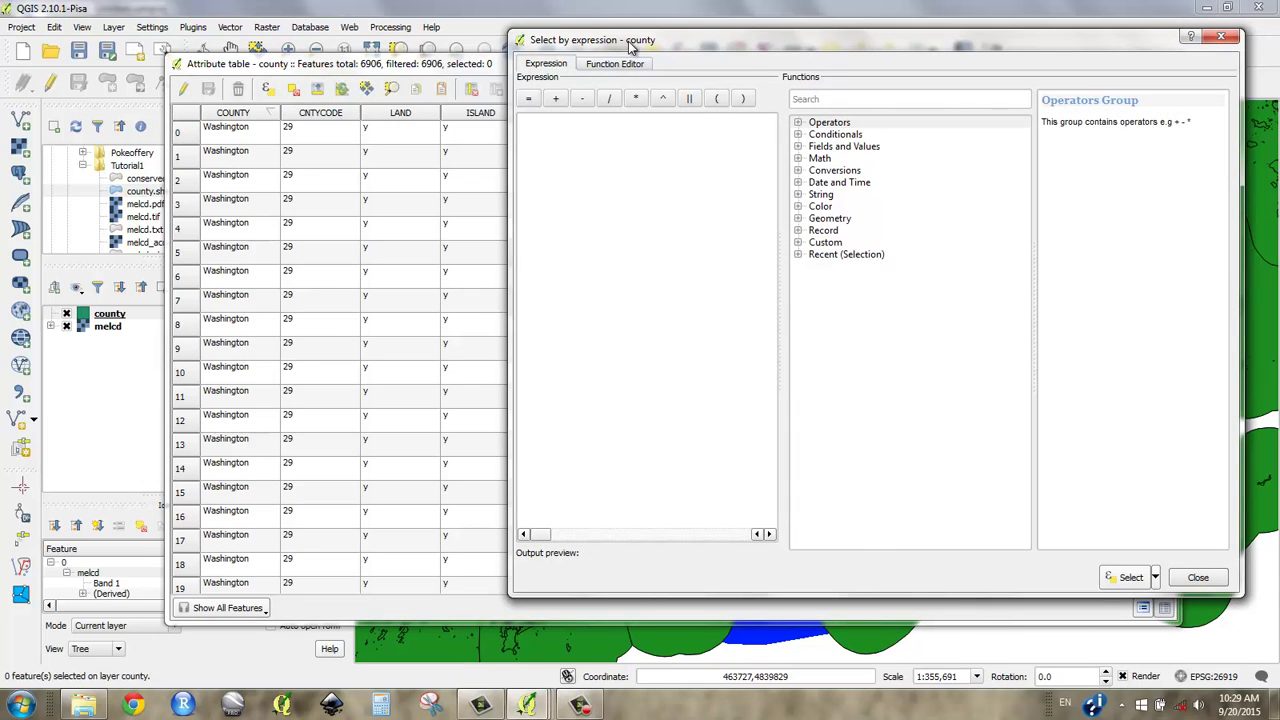
drag(628, 41, 578, 37)
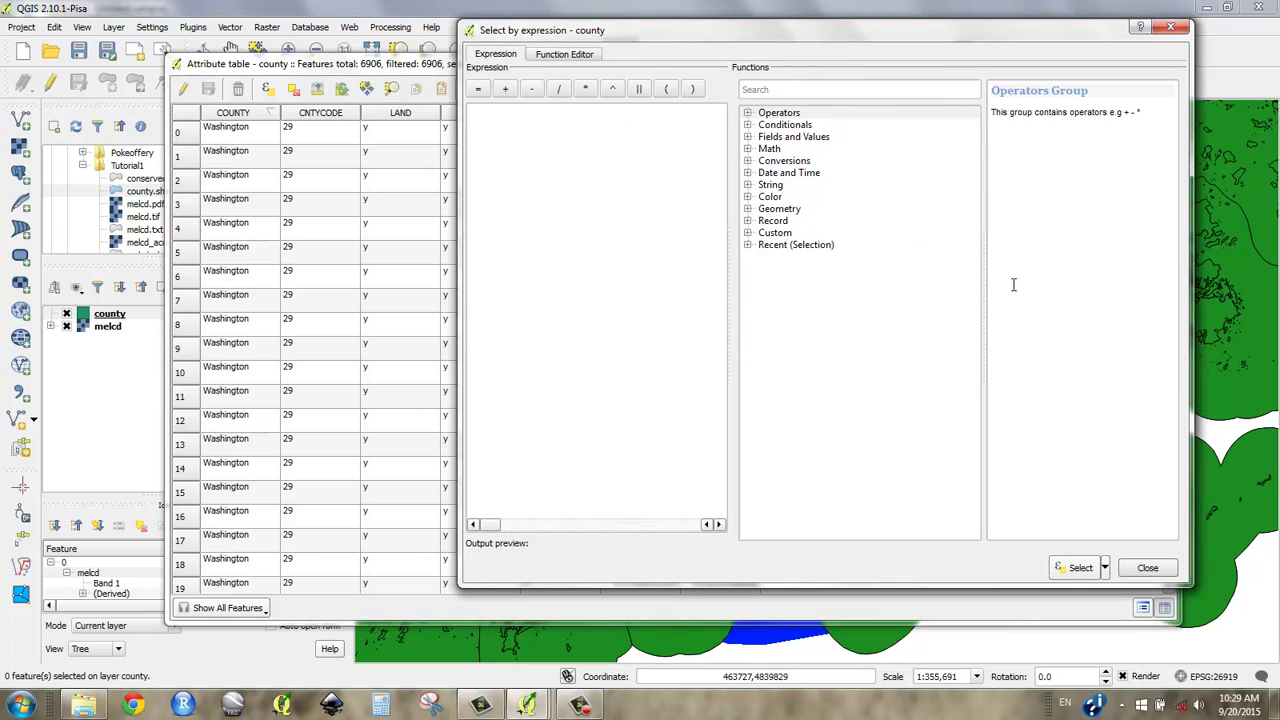
drag(982, 290, 1176, 291)
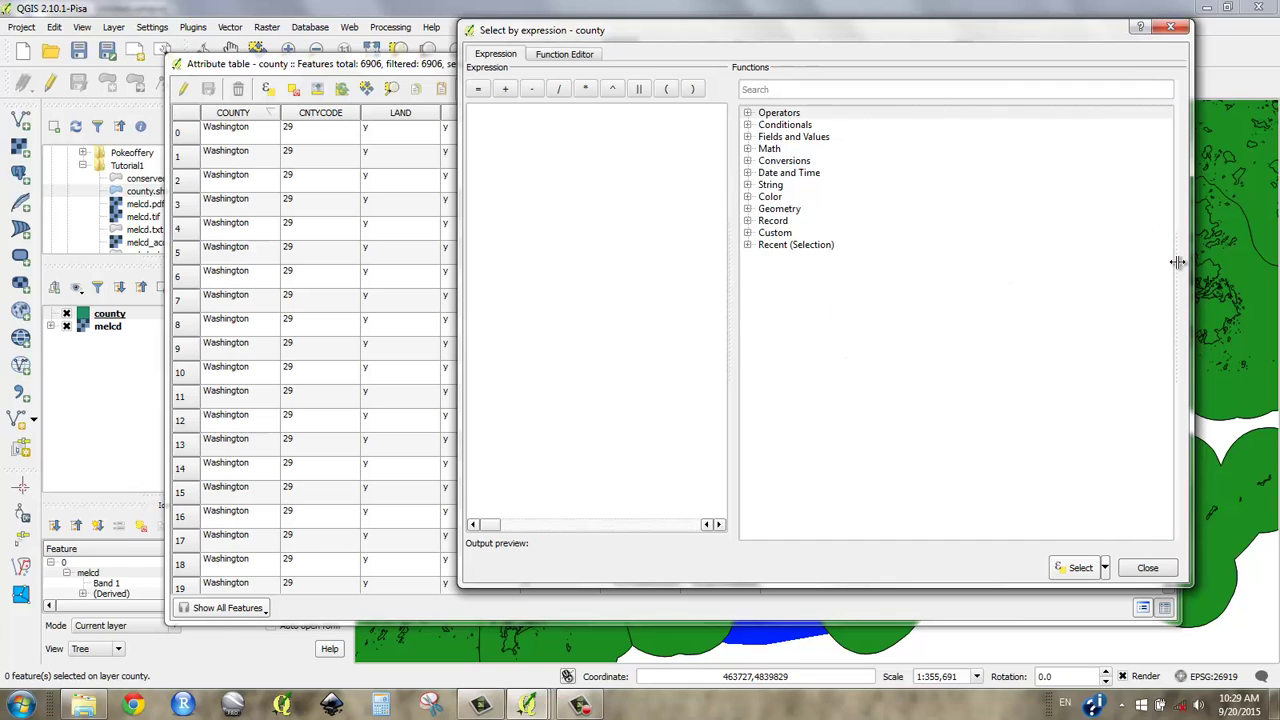
drag(1174, 263, 991, 270)
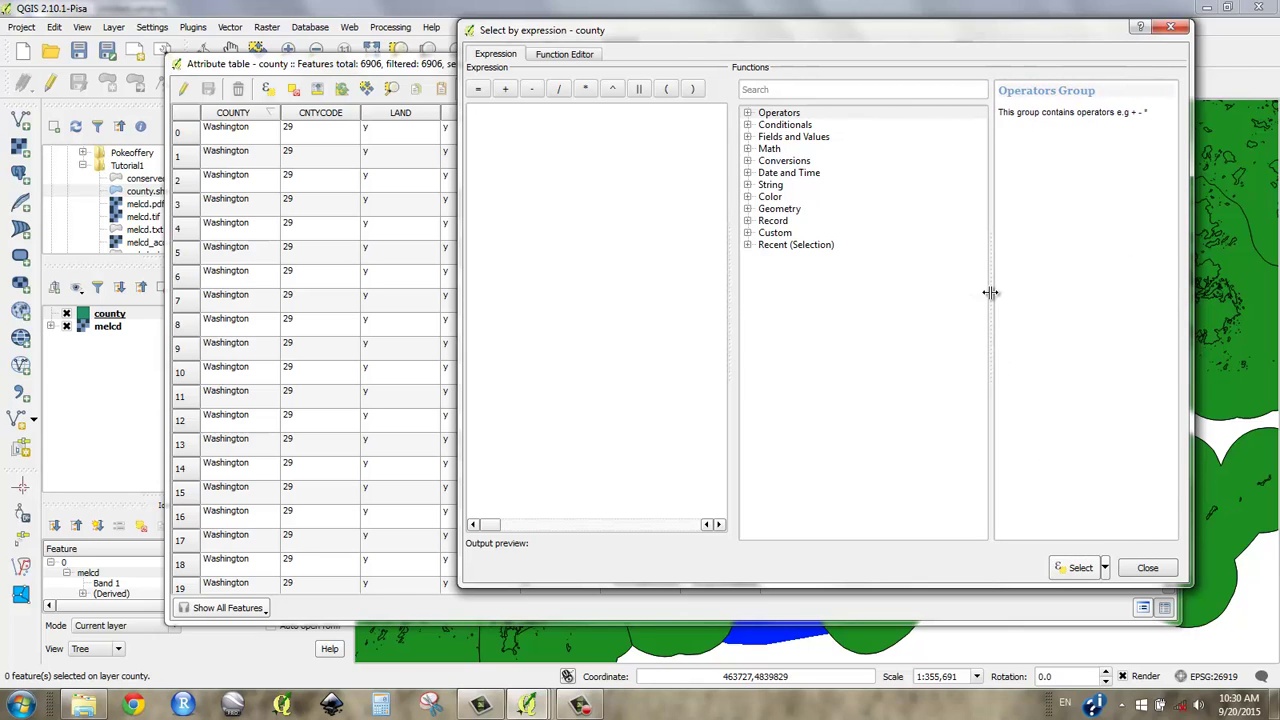
drag(990, 292, 988, 291)
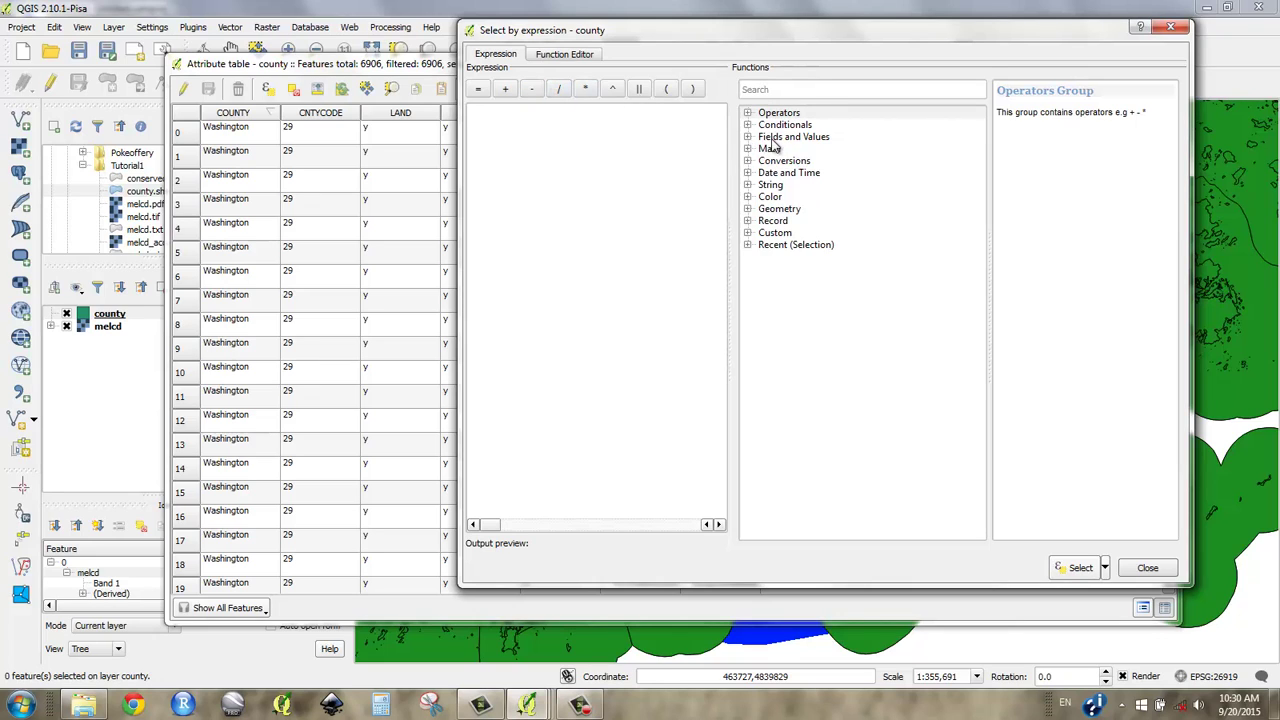
Build "COUNTY" = 'Lincoln' from fields and values and select the 720 matching features
click(747, 137)
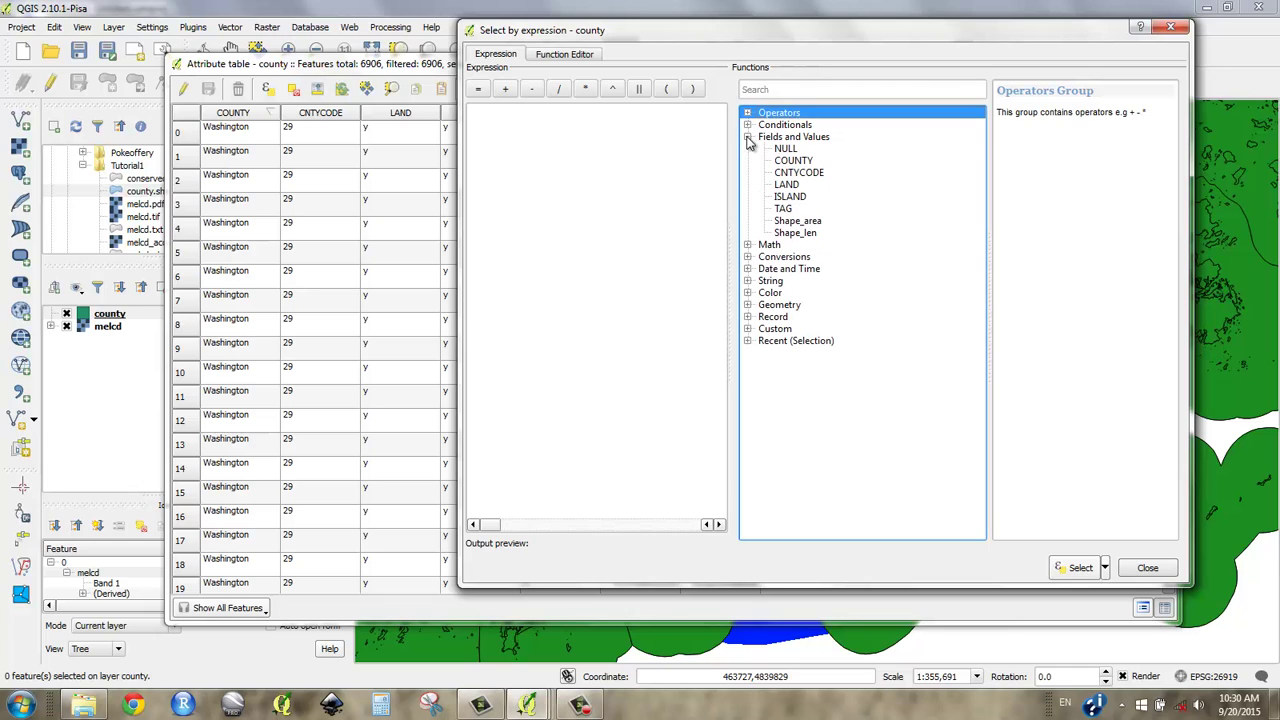
double_click(790, 161)
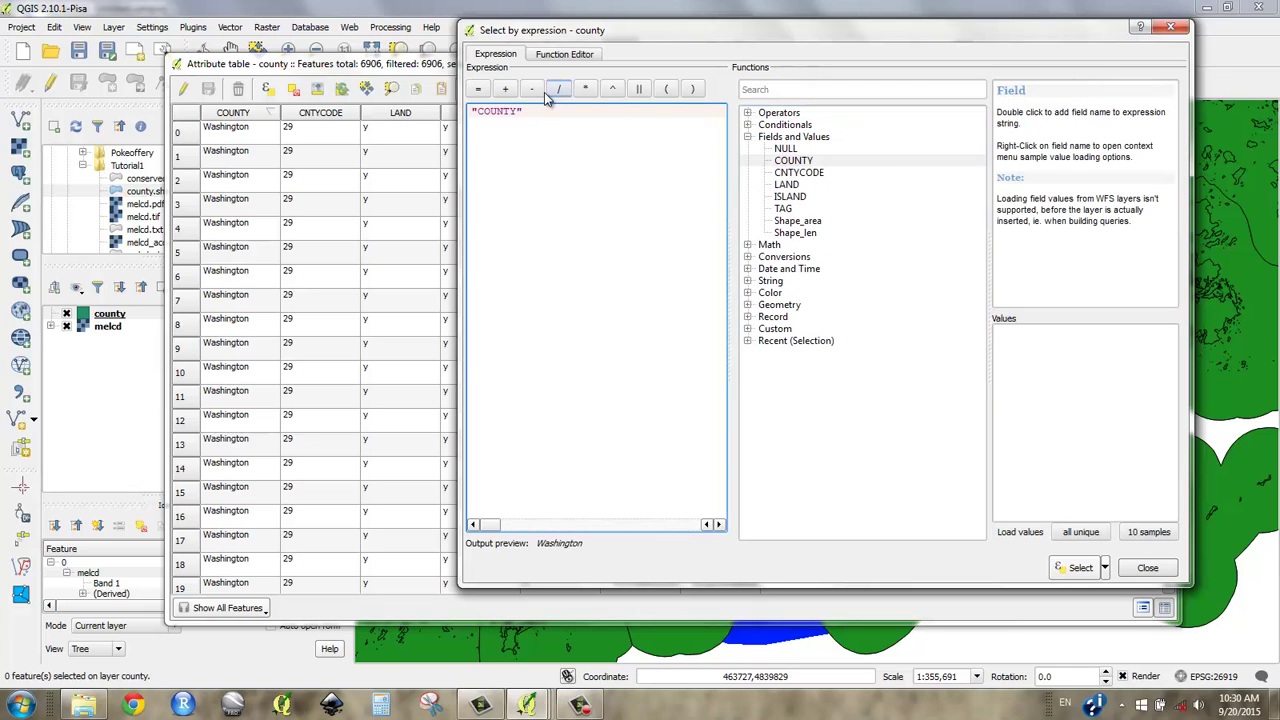
click(480, 90)
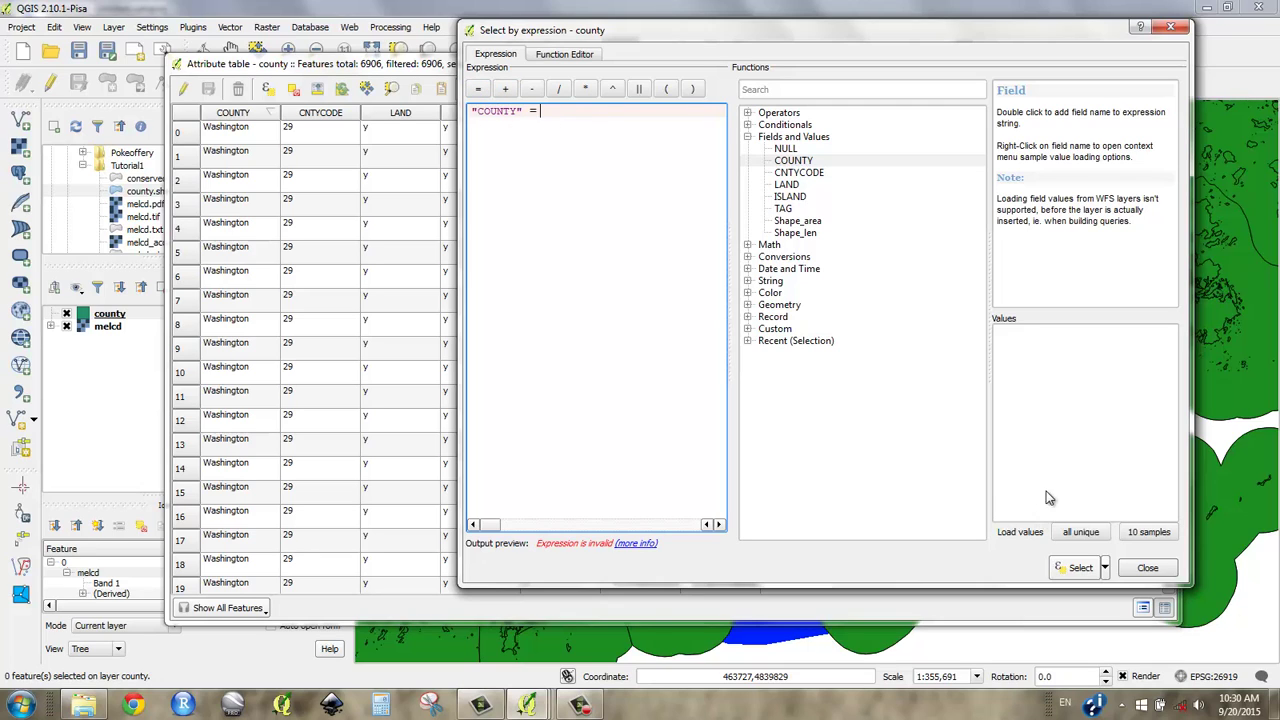
click(1070, 538)
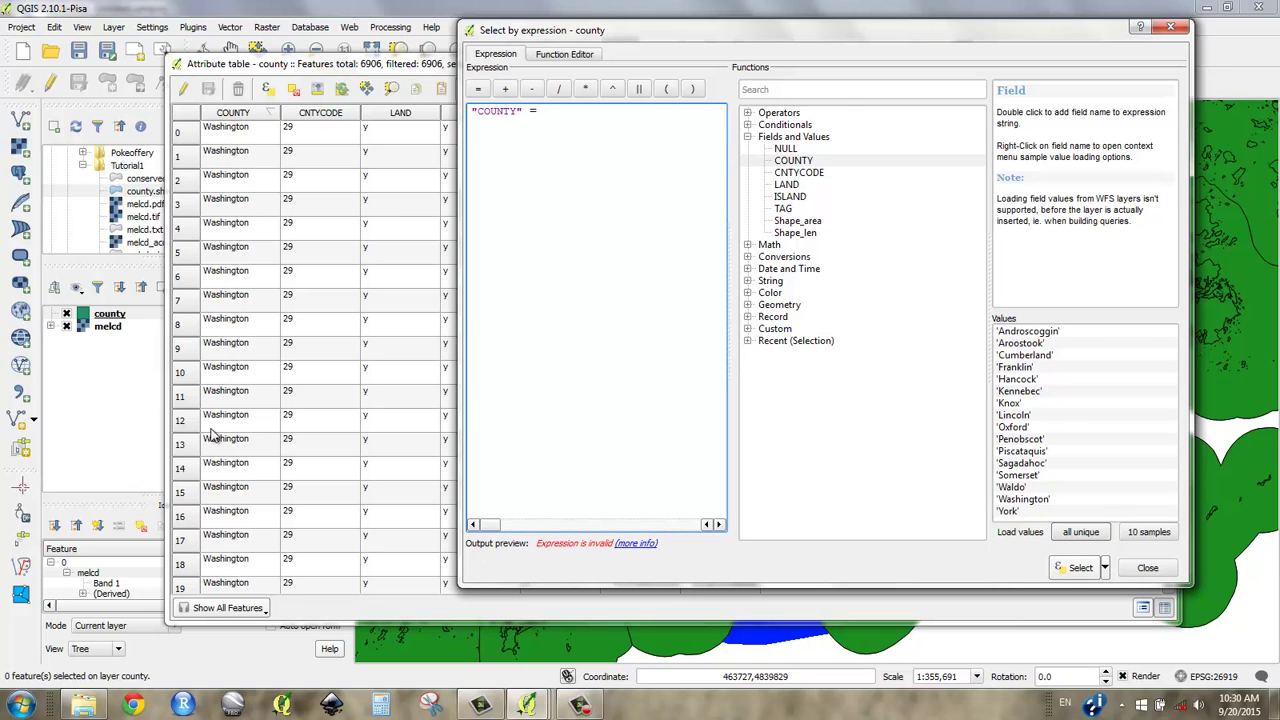
double_click(1013, 415)
click(1080, 569)
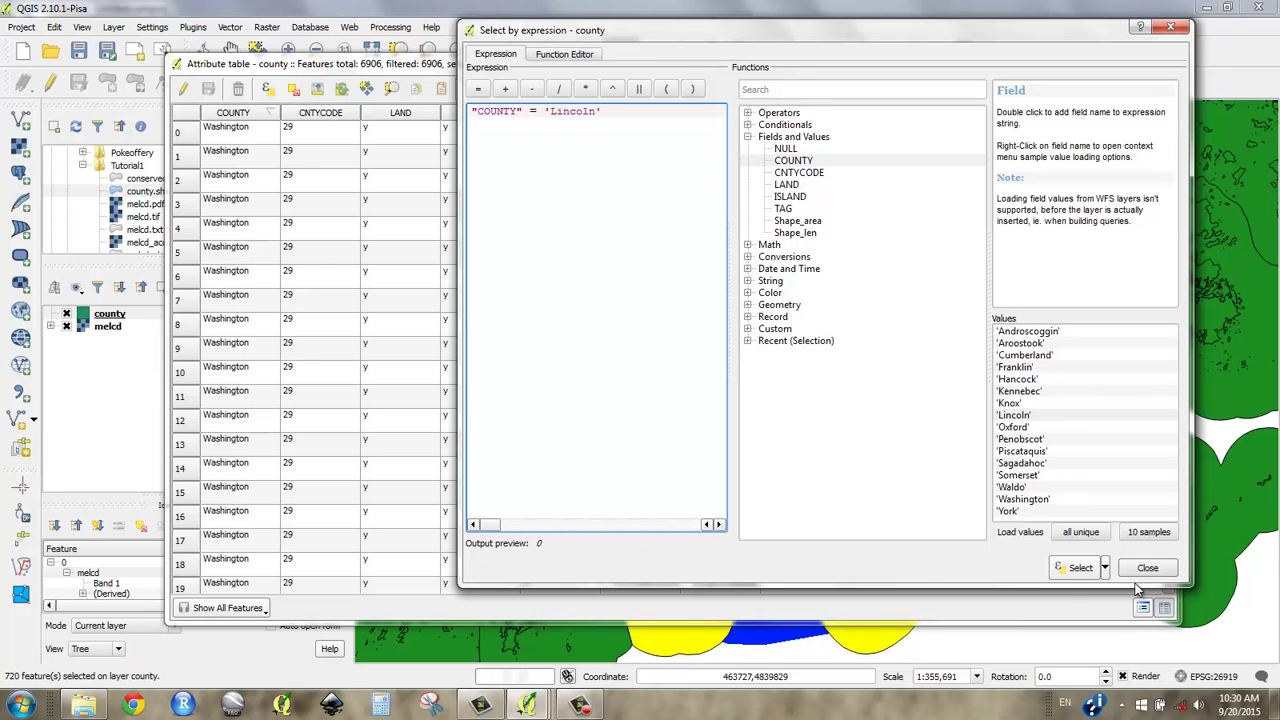
click(1147, 568)
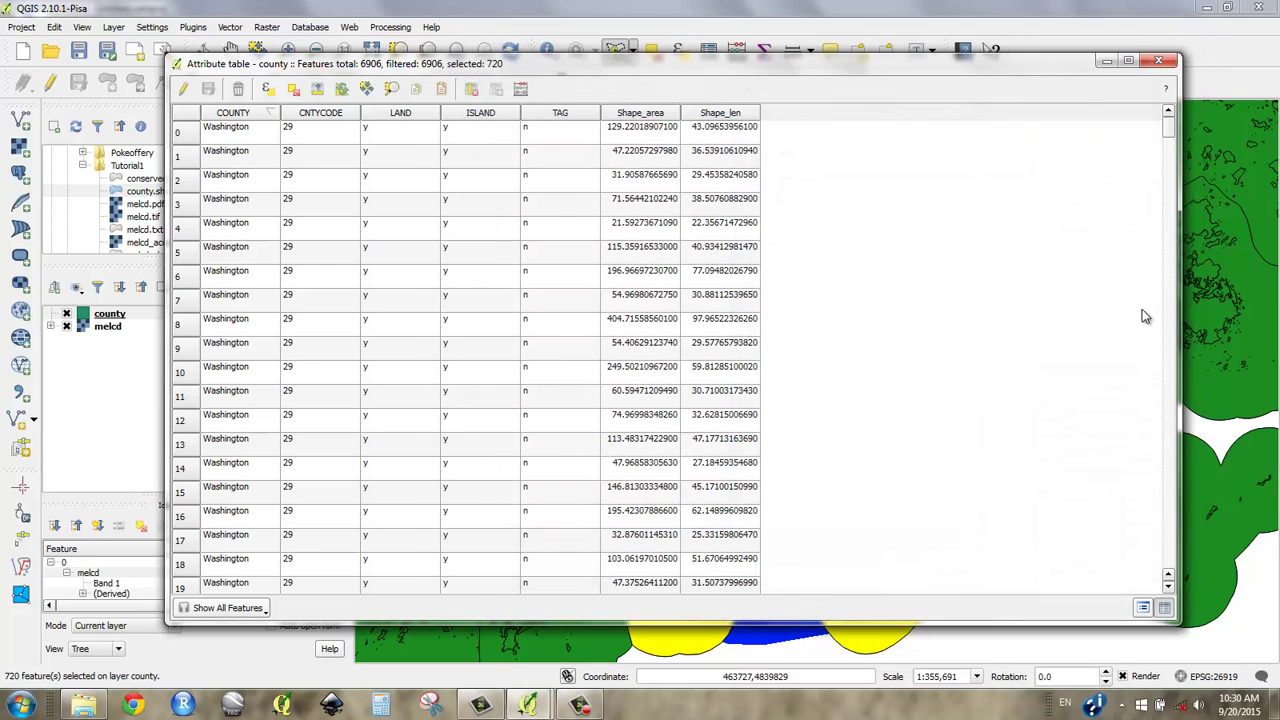
Hide the attribute table to show the 720 Lincoln features in yellow, then right-click the county layer
click(1104, 62)
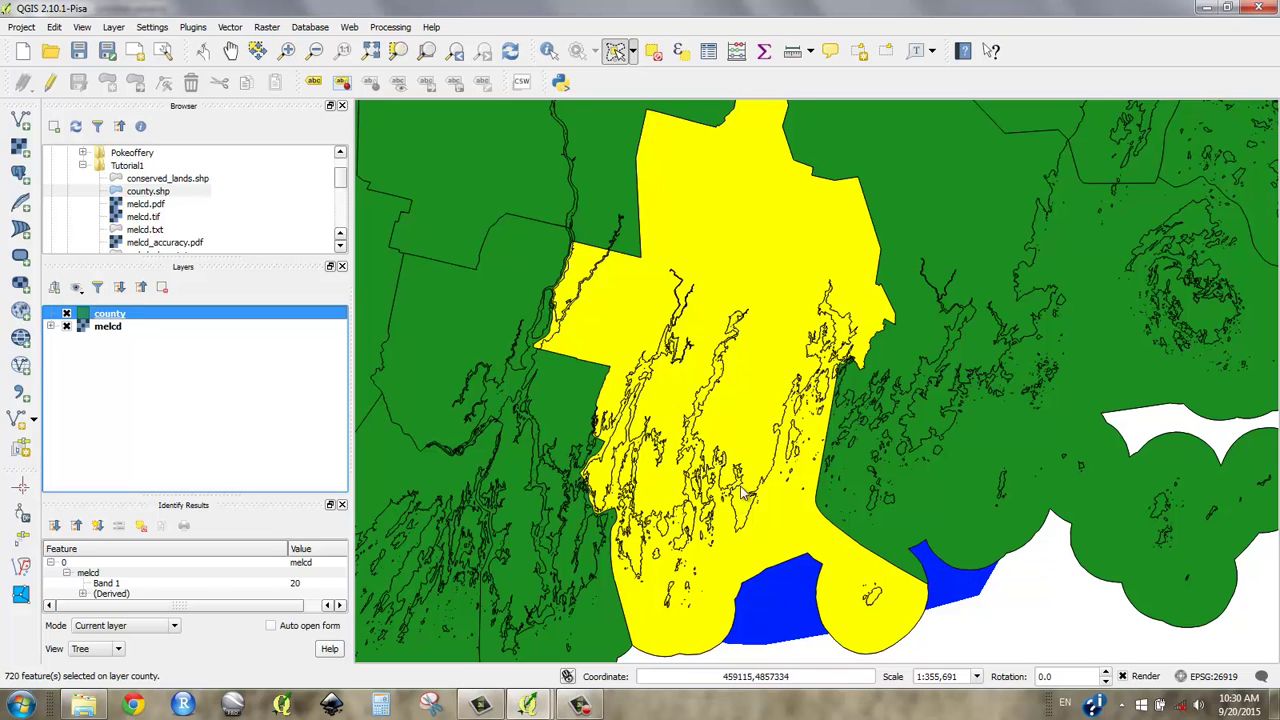
right_click(112, 318)
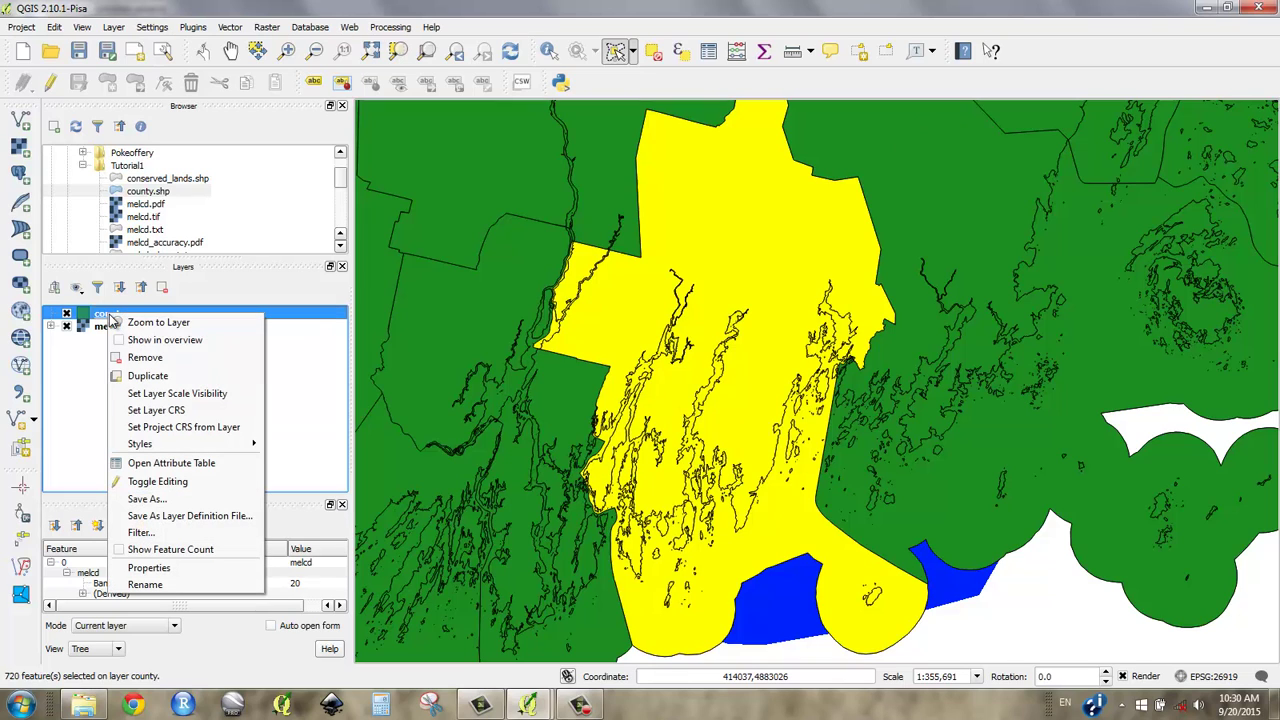
Set the county layer's Save As output file to lincoln_county.shp in the Tutorial1 folder
click(167, 503)
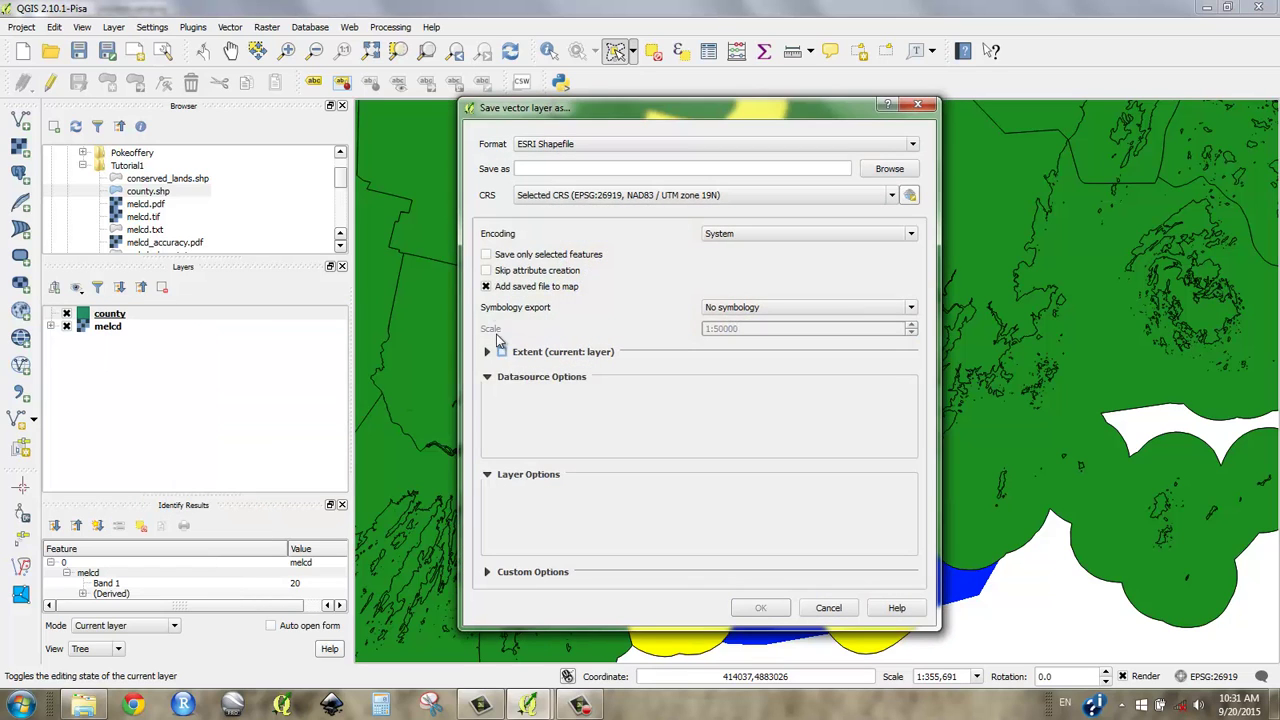
drag(545, 108, 520, 87)
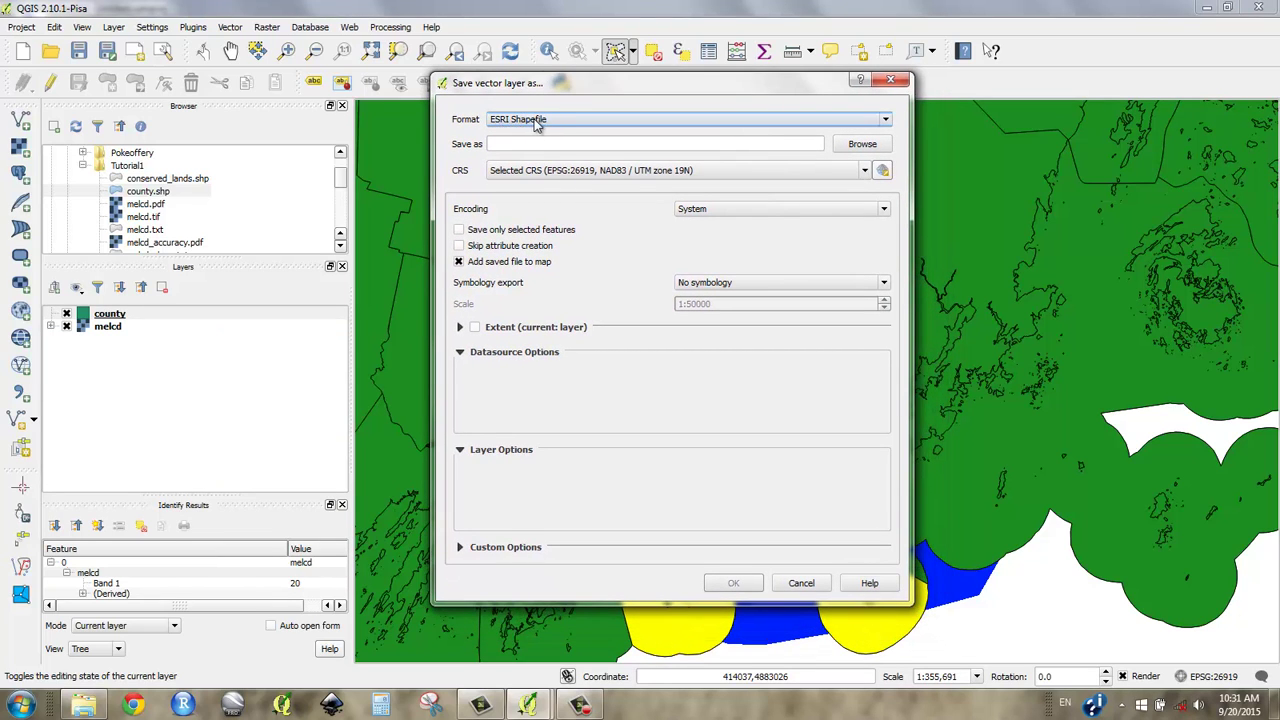
click(872, 146)
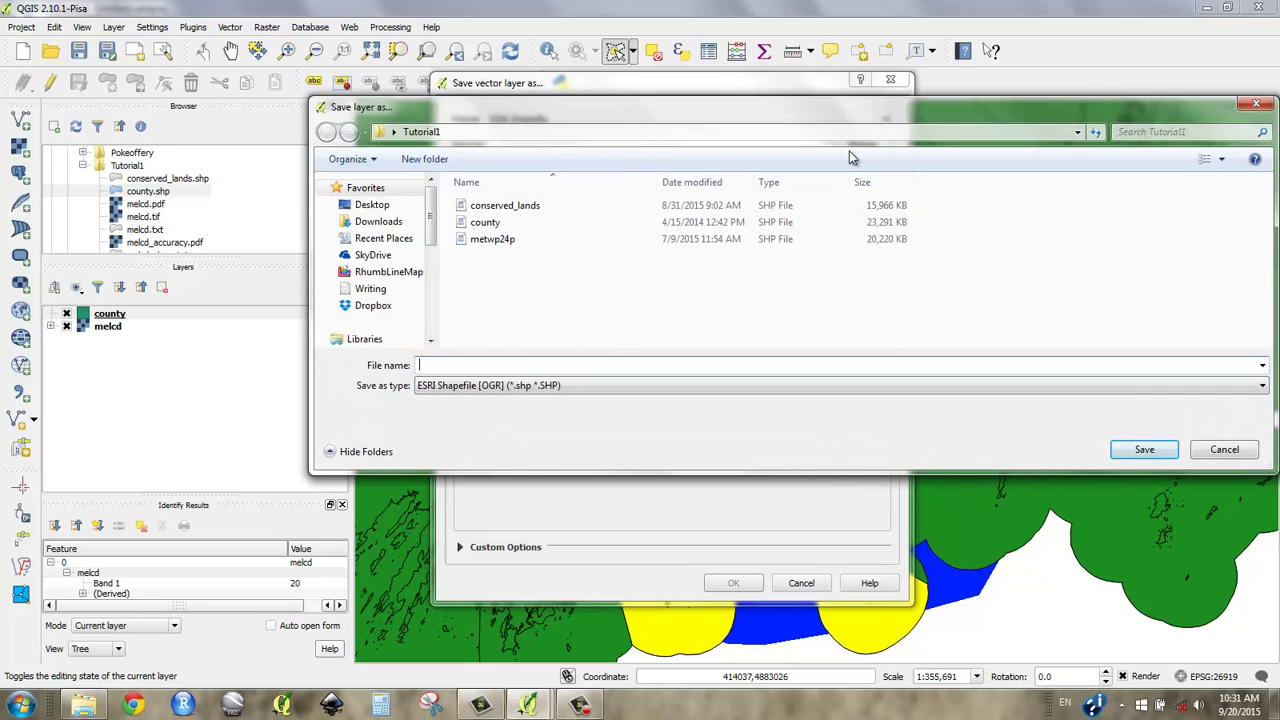
text(lincoln_county)
drag(449, 366, 482, 366)
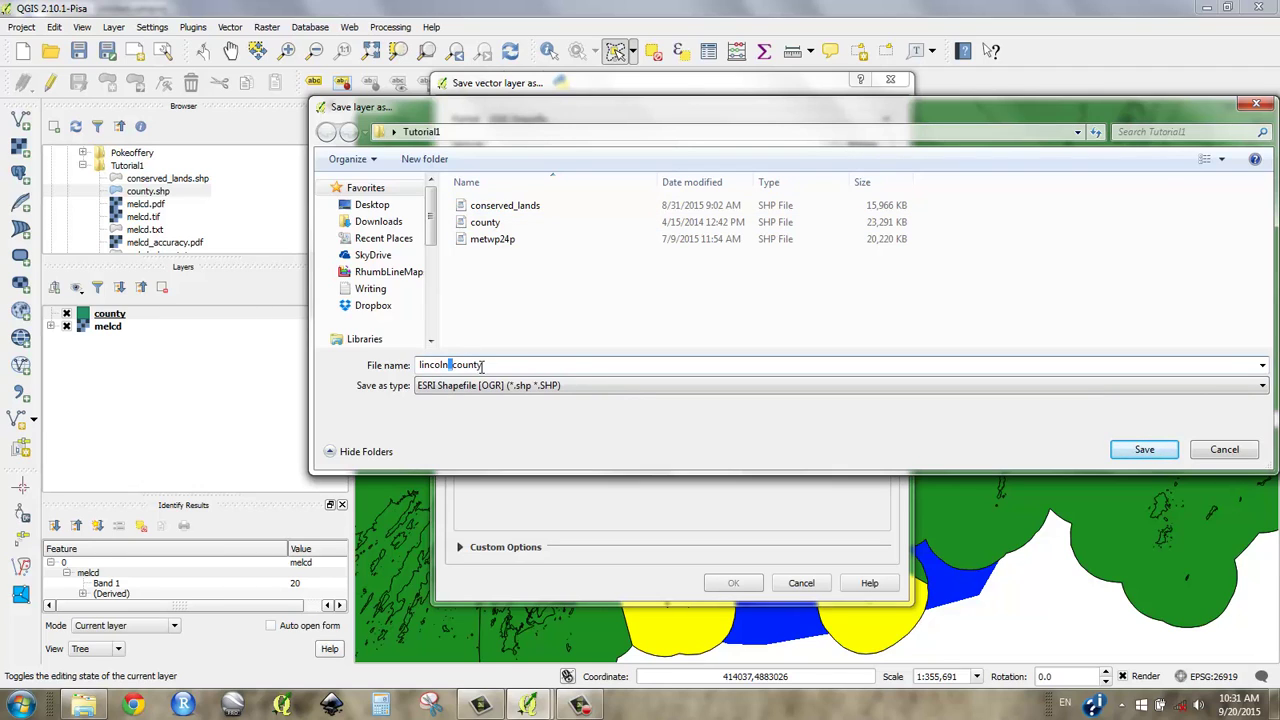
drag(1012, 110, 956, 88)
click(426, 343)
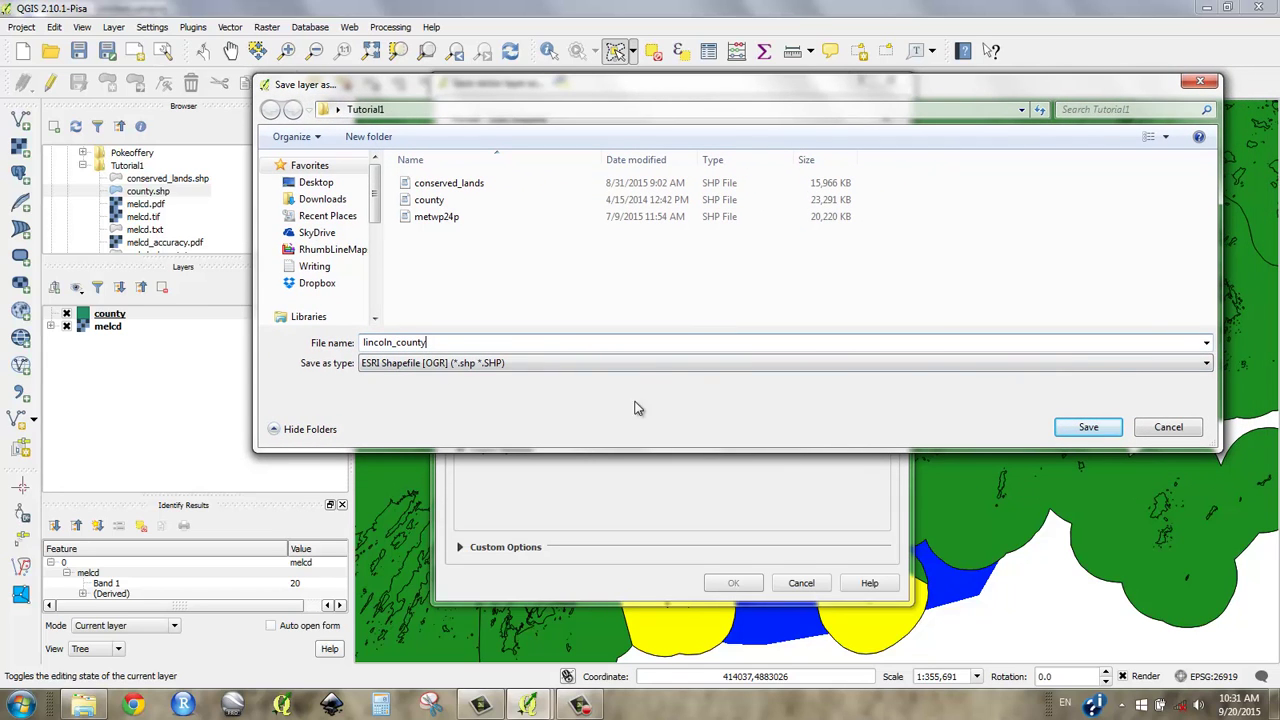
click(1072, 429)
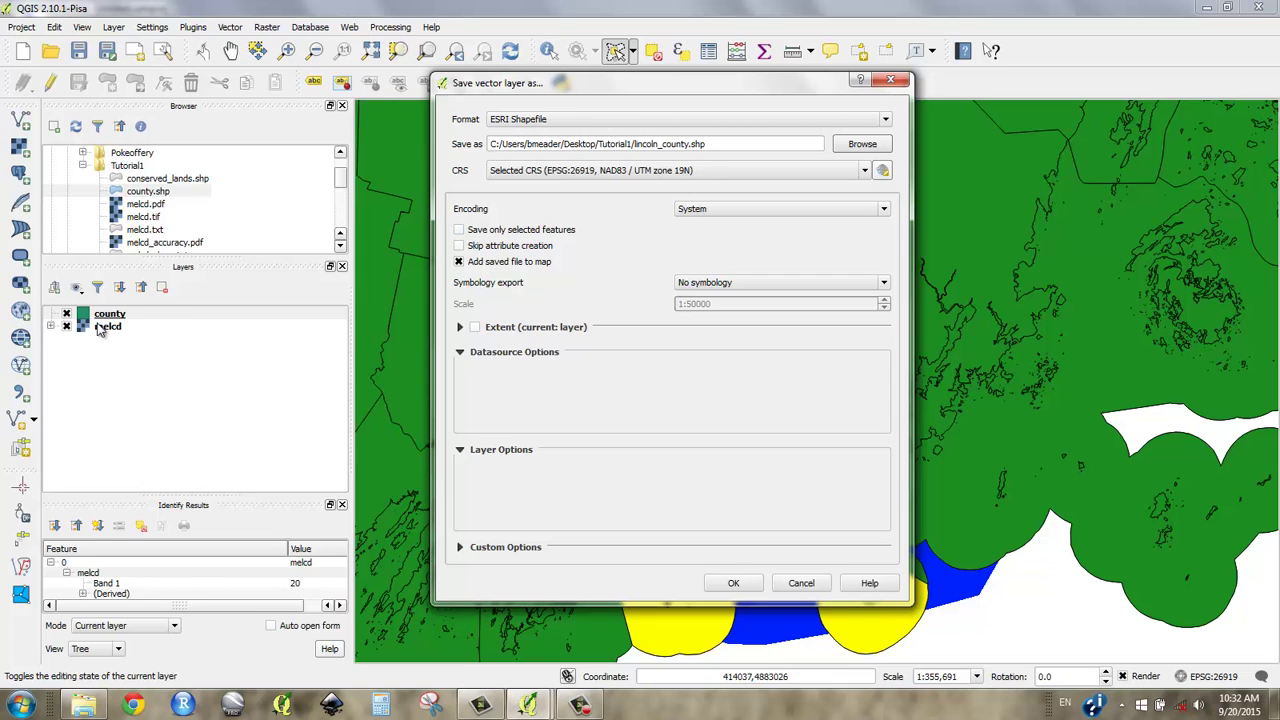
Limit the export to the selected Lincoln features and run it, adding the new layer
click(459, 230)
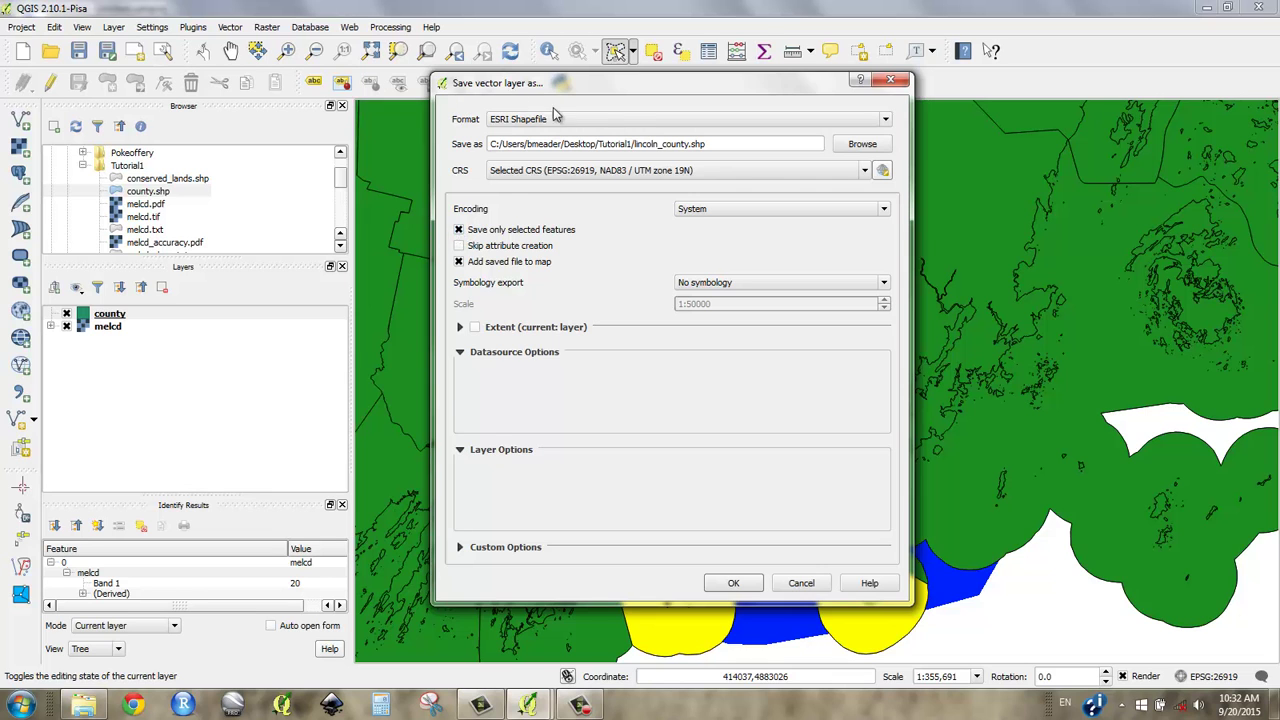
drag(507, 89, 1032, 182)
drag(1032, 182, 477, 89)
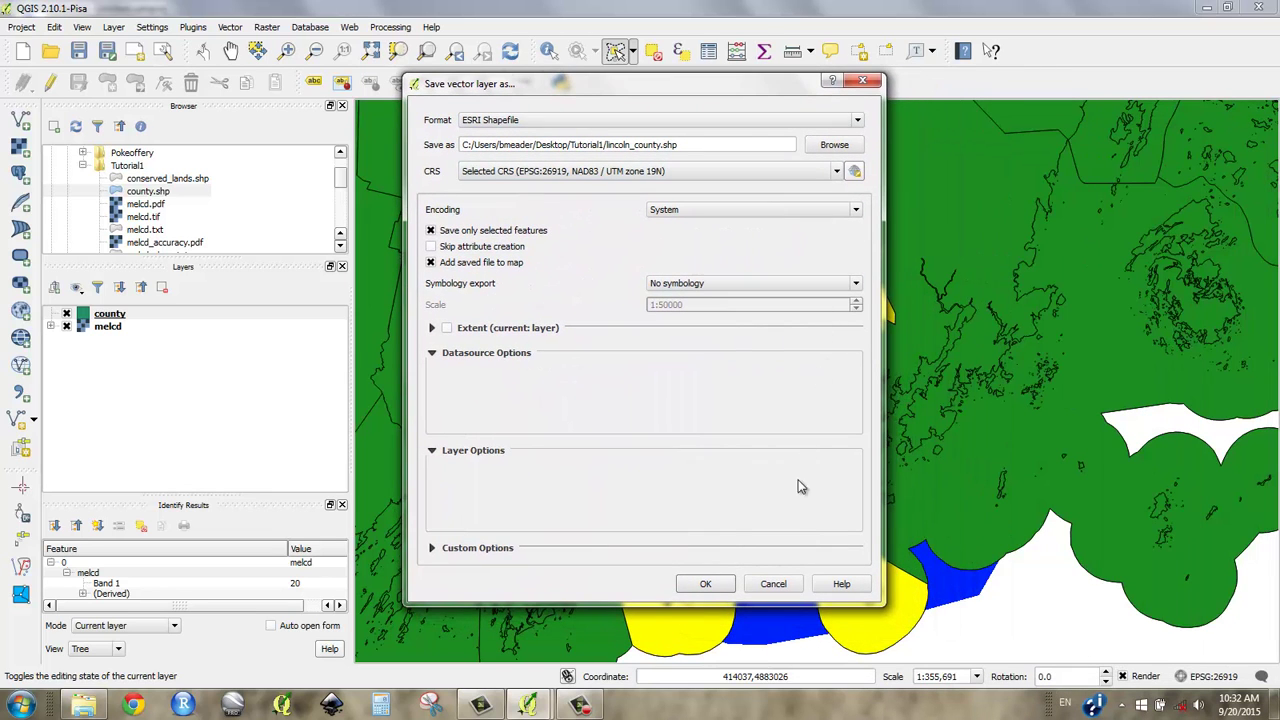
click(706, 584)
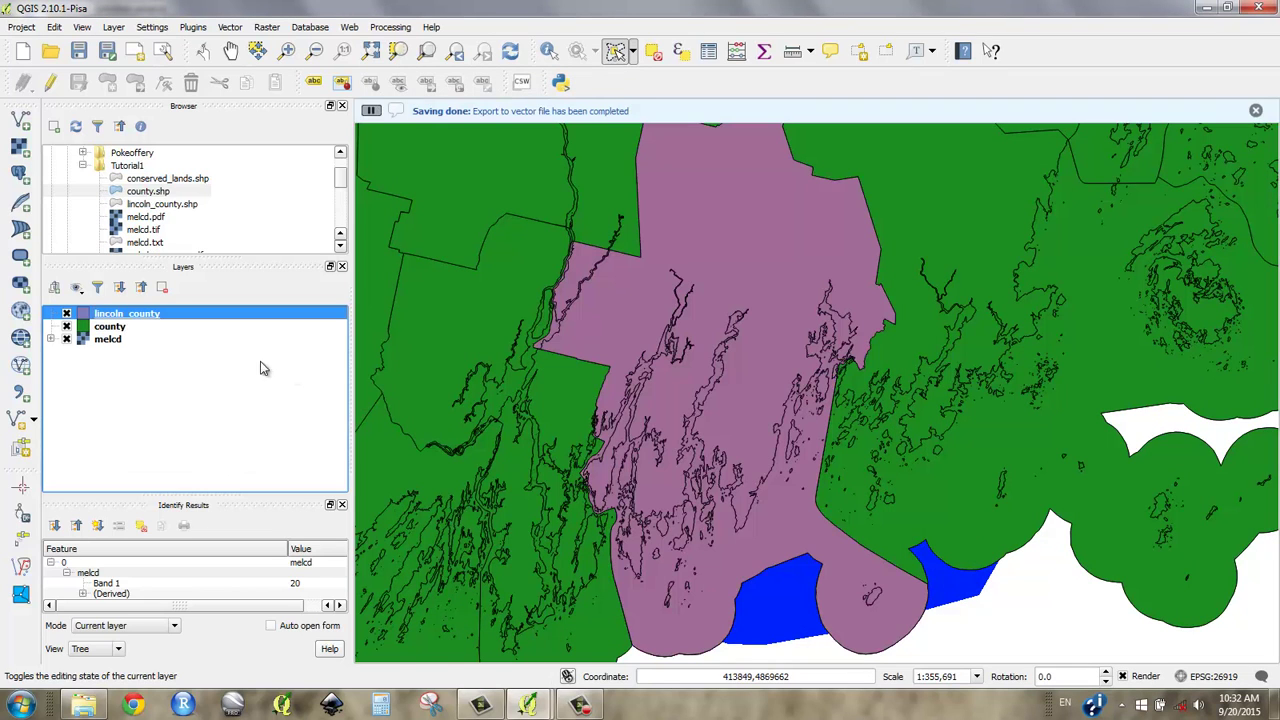
Remove the original county layer from the project
right_click(103, 332)
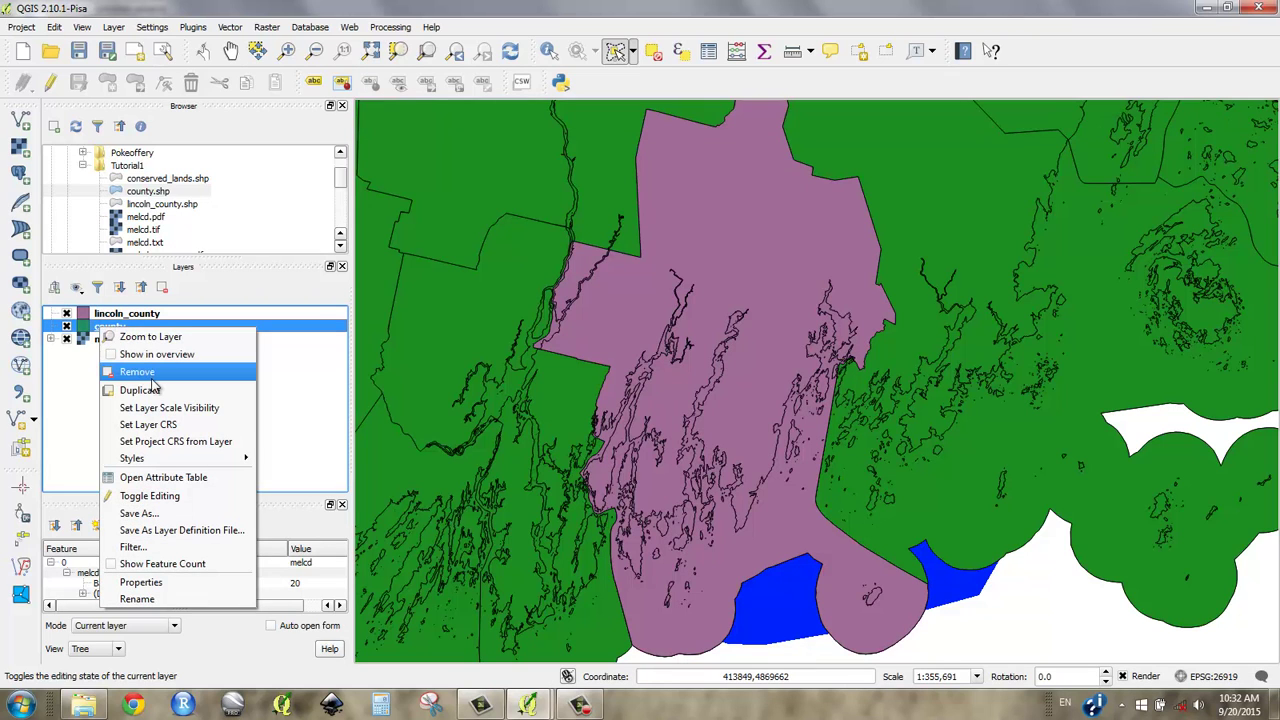
click(153, 378)
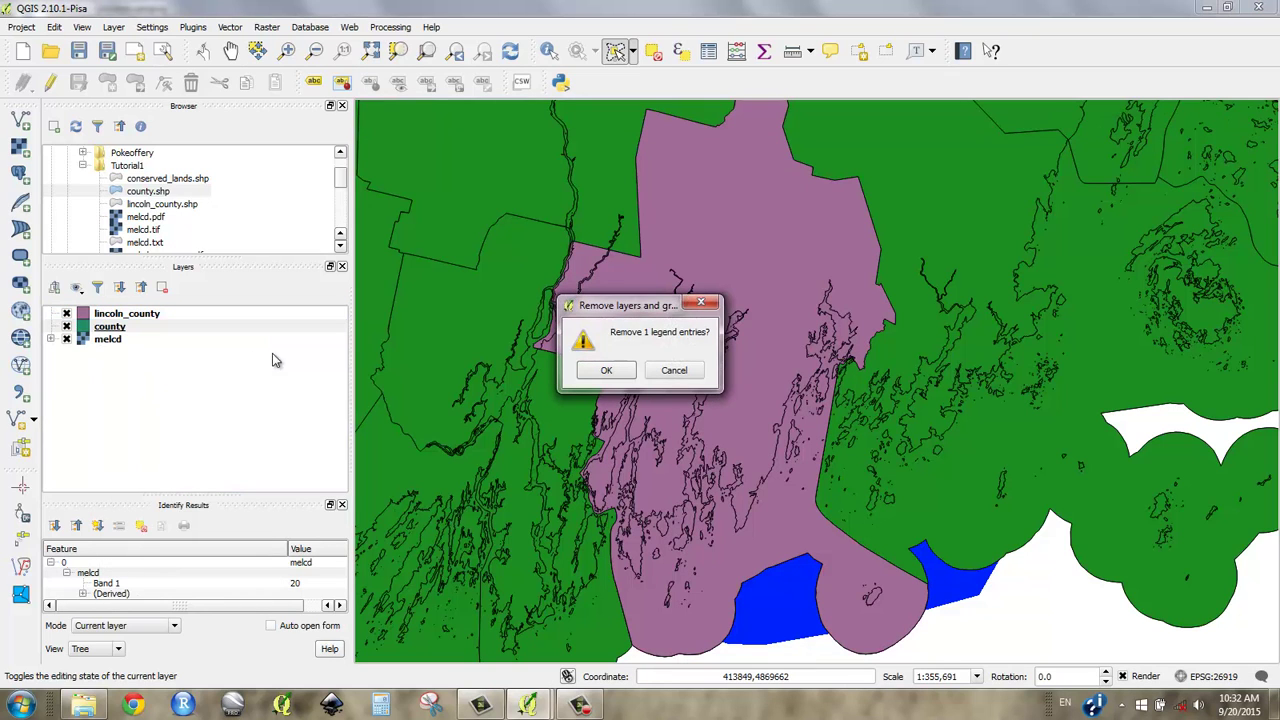
click(606, 372)
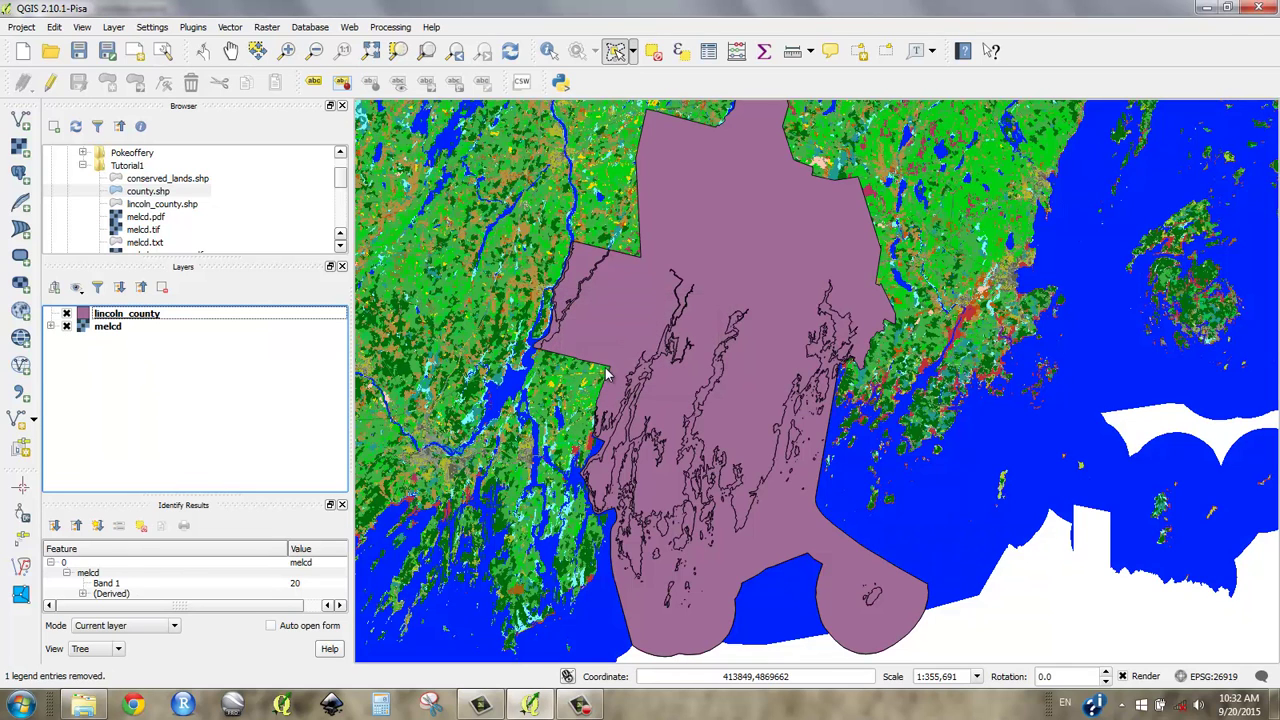
Toggle lincoln_county off and on, then zoom out to see it over the melcd raster
click(67, 314)
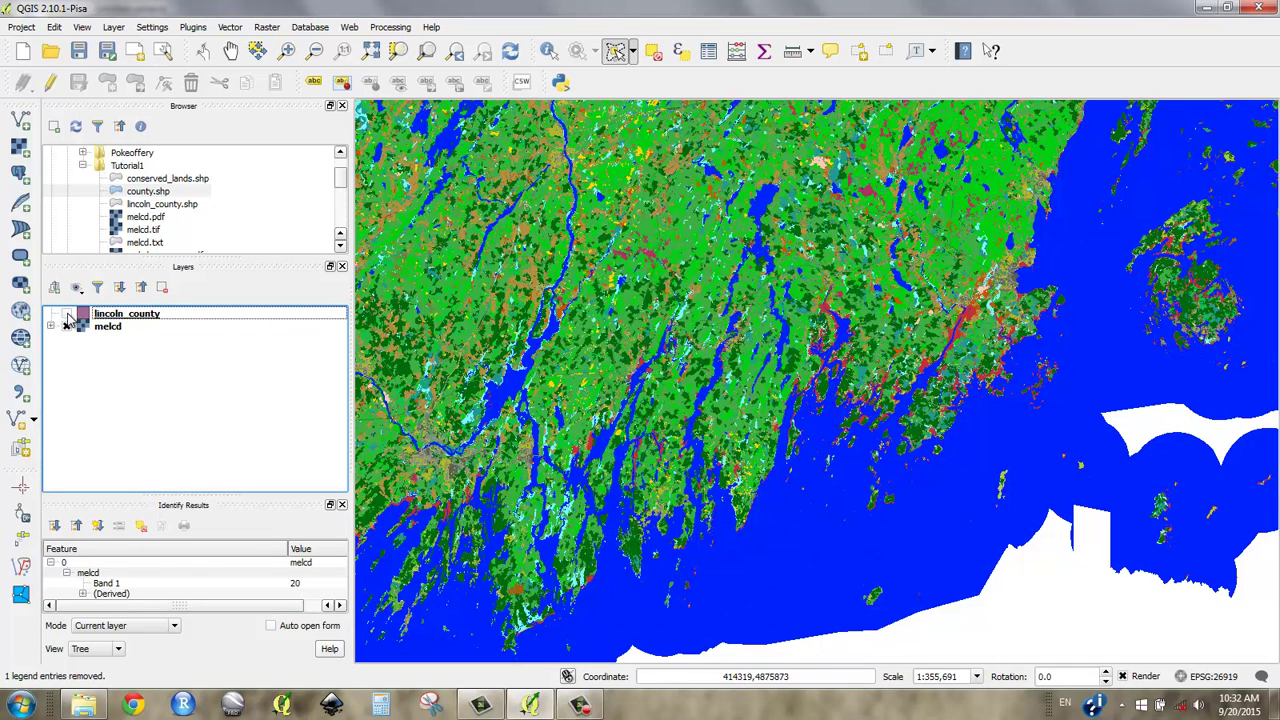
click(67, 314)
scroll(676, 500, down, 1)
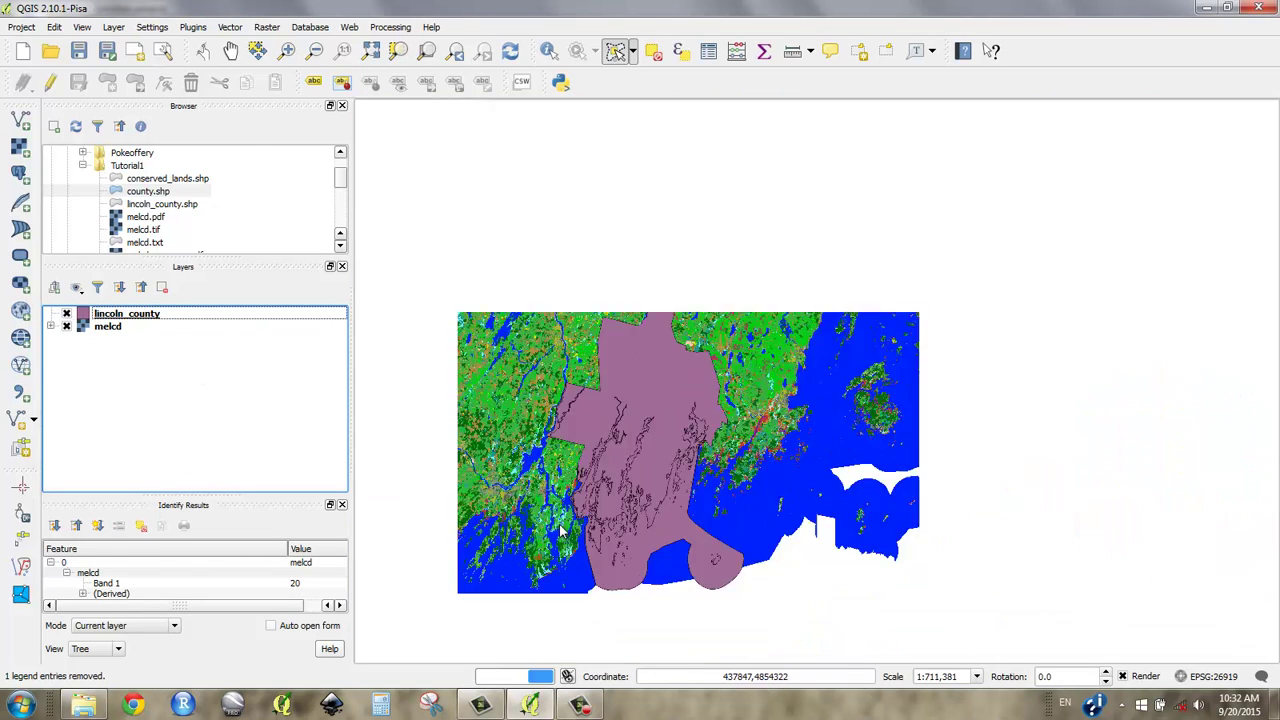
scroll(626, 503, down, 1)
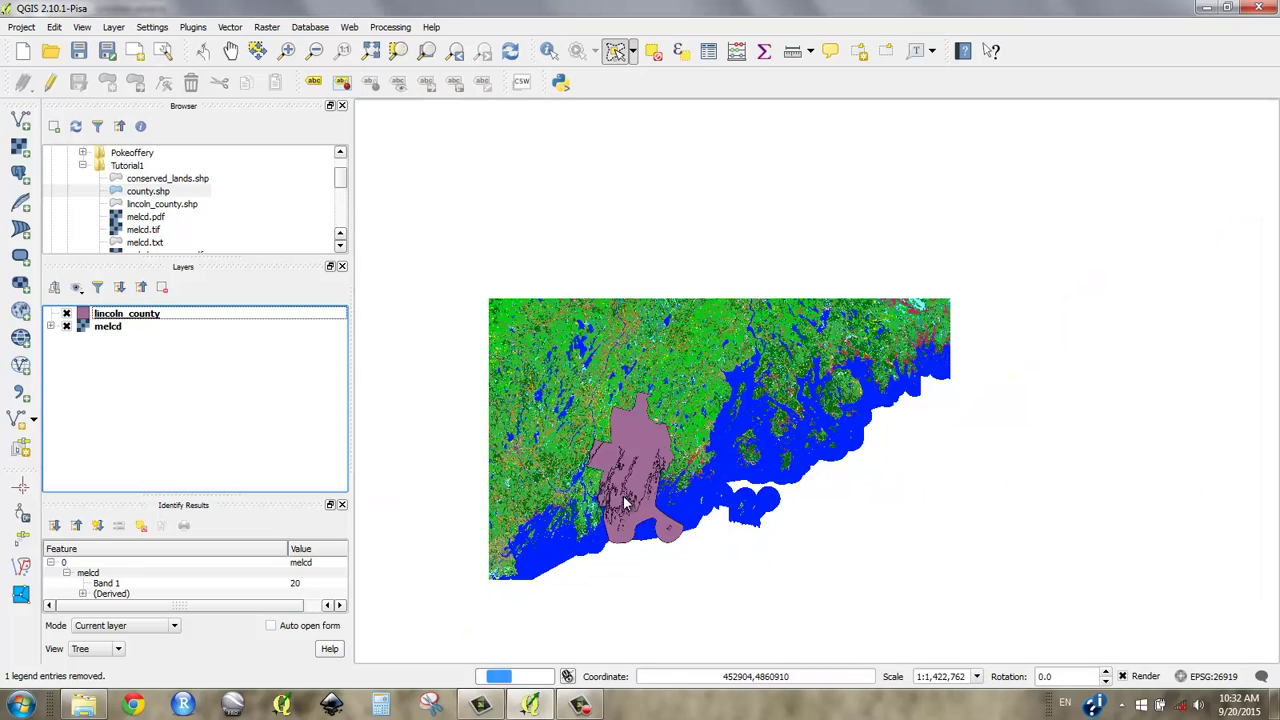
scroll(700, 548, down, 1)
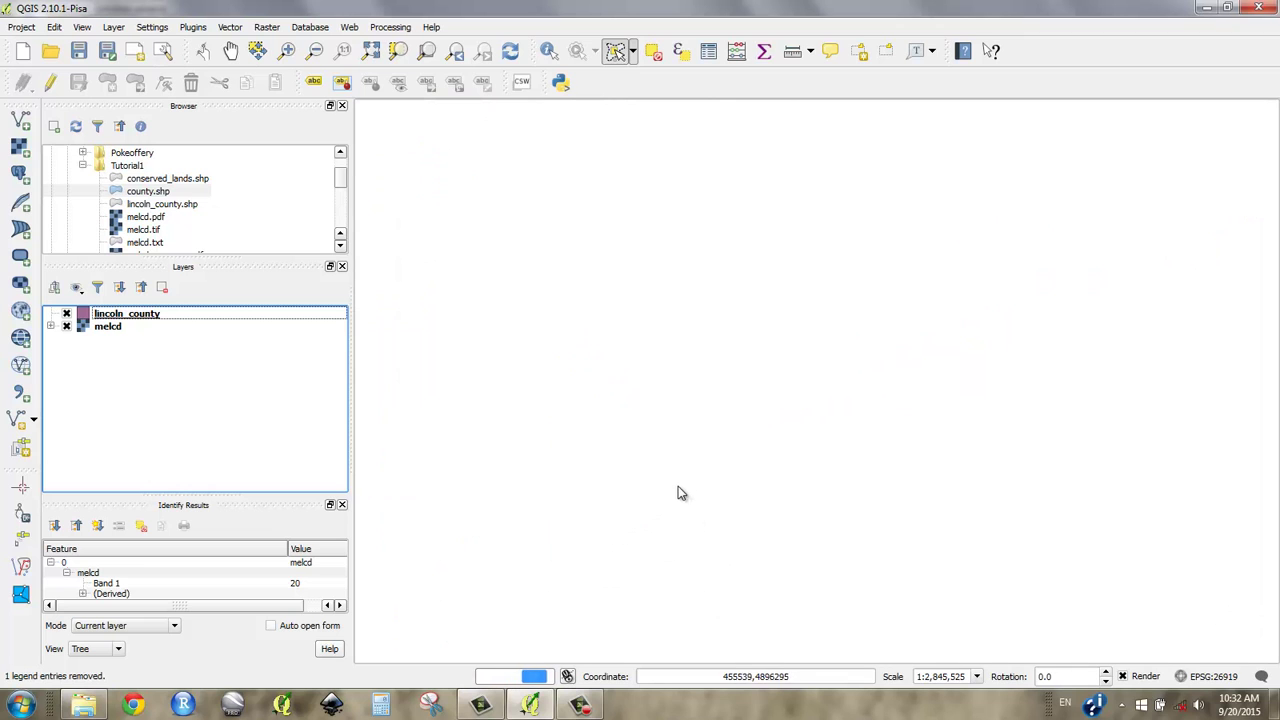
scroll(630, 546, up, 1)
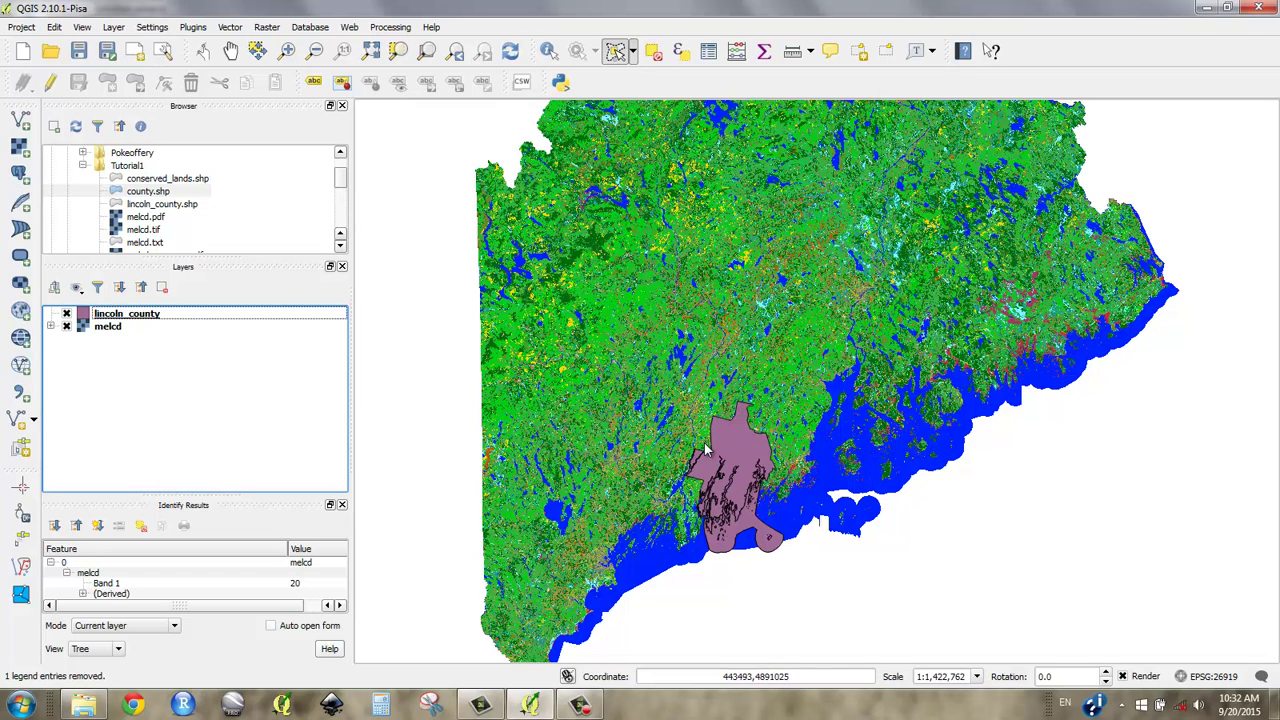
Close the Identify Results panel and launch Raster > Extraction > Clipper with melcd as input
click(66, 314)
click(66, 314)
click(342, 504)
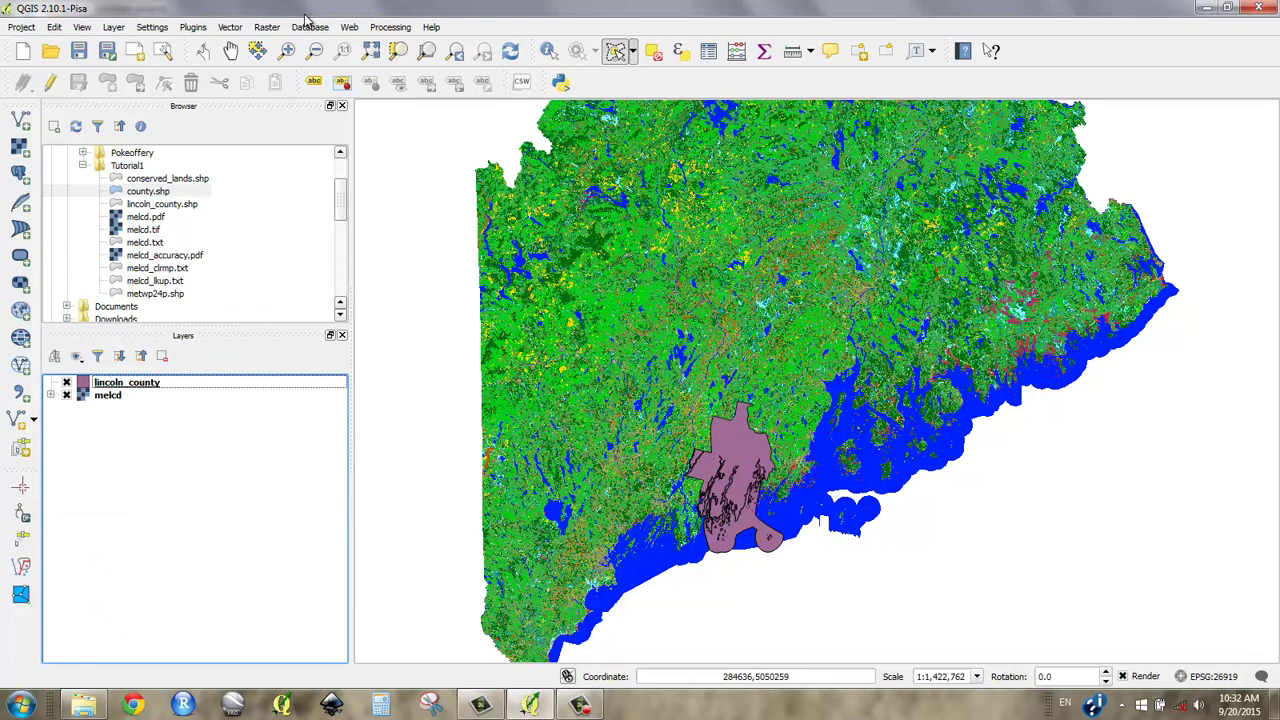
click(267, 29)
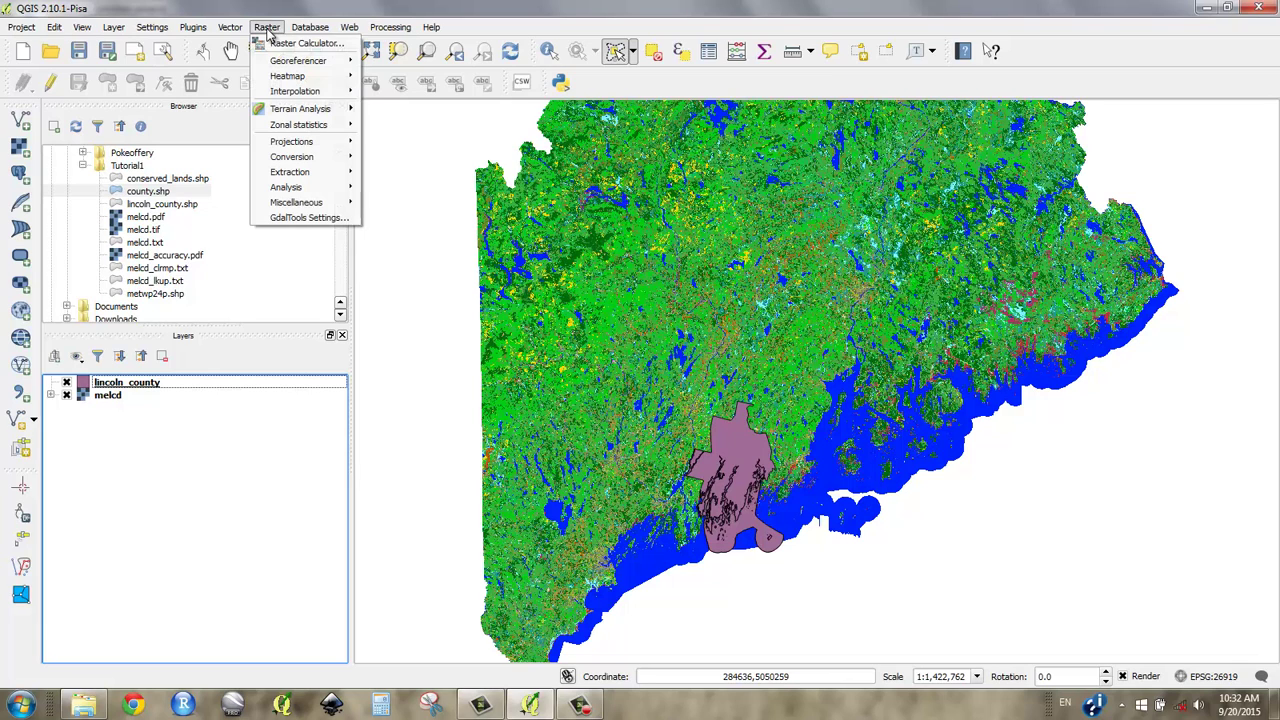
mouse_move(345, 178)
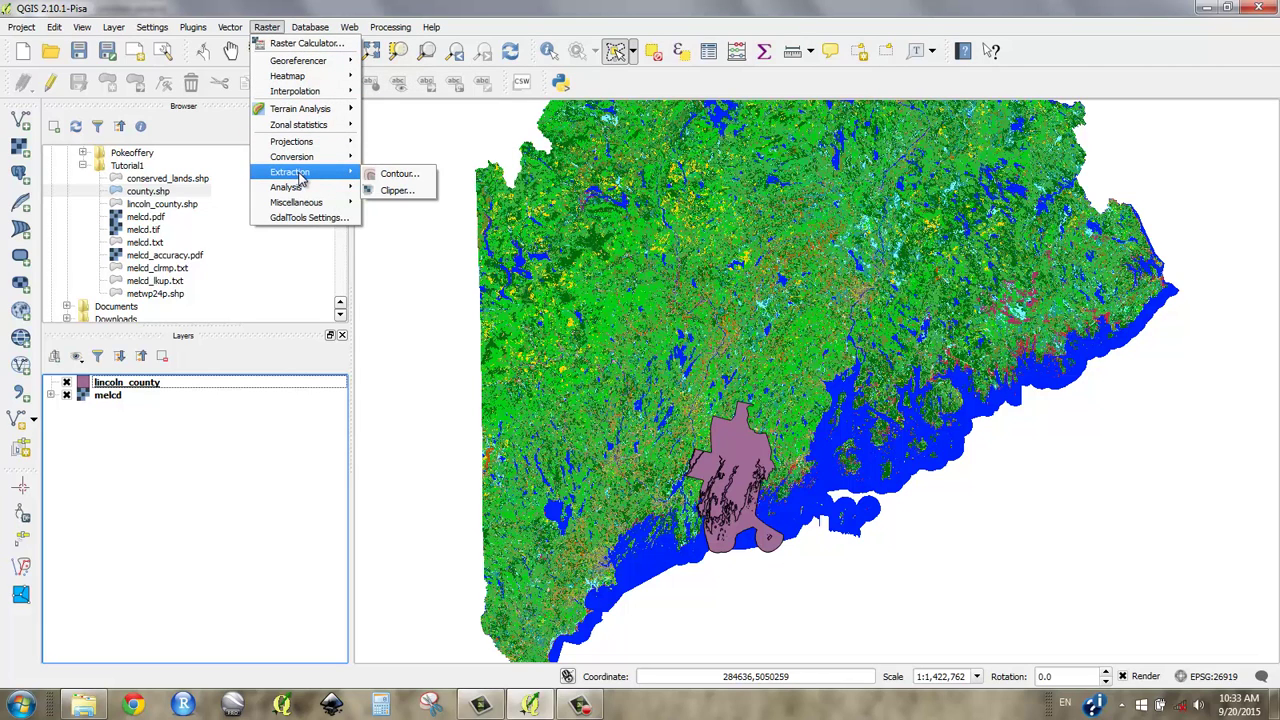
click(386, 192)
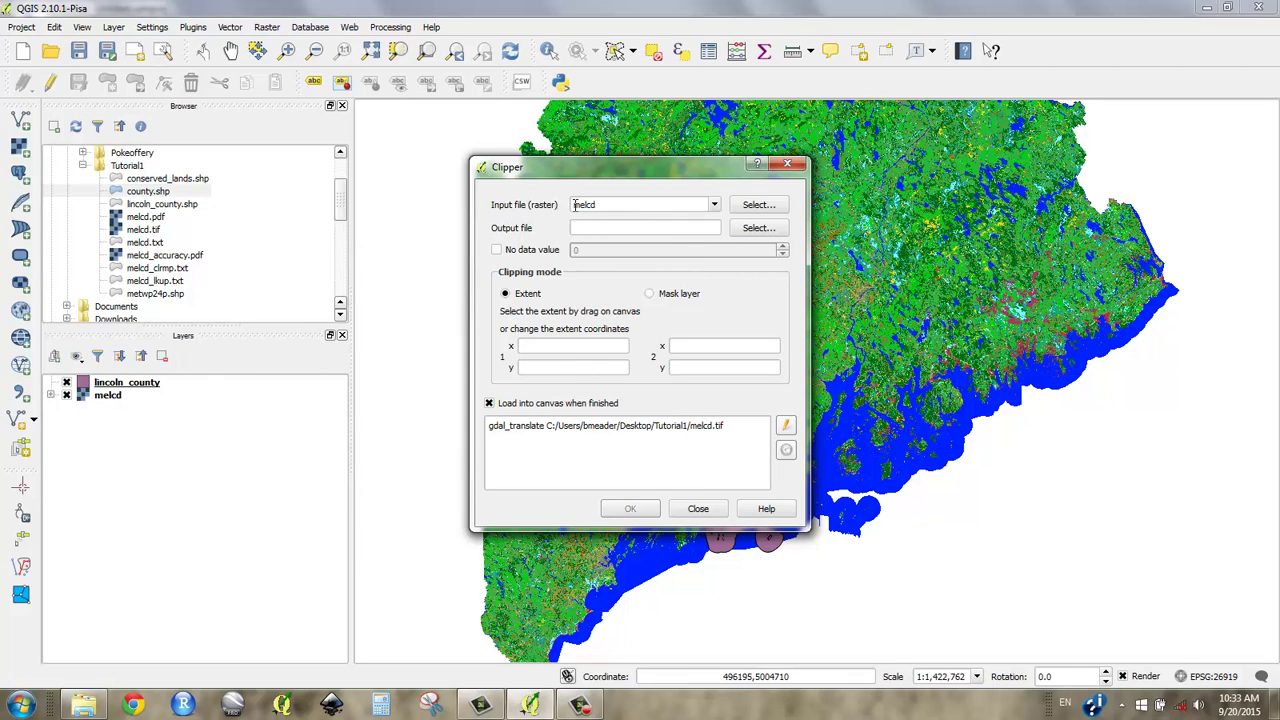
Pick lincoln_lc.tif in Tutorial1 as the Clipper output, keeping the GeoTIFF file type
click(756, 230)
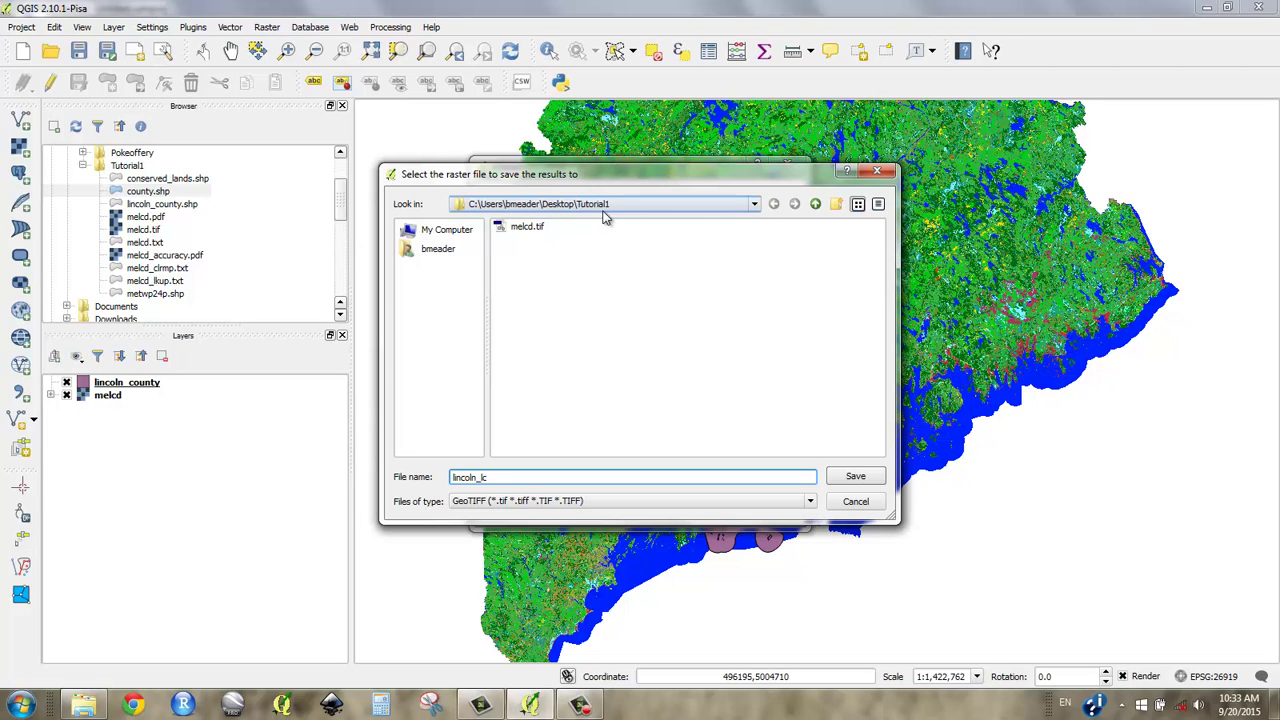
click(492, 507)
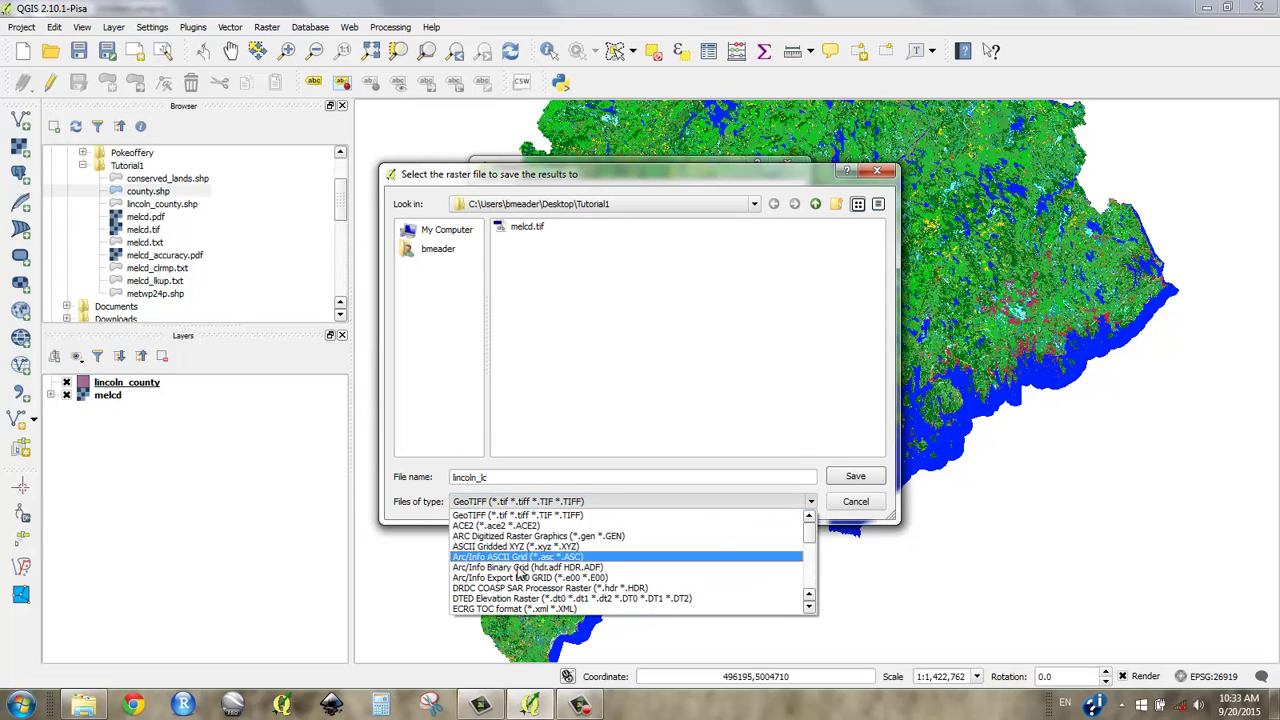
click(520, 515)
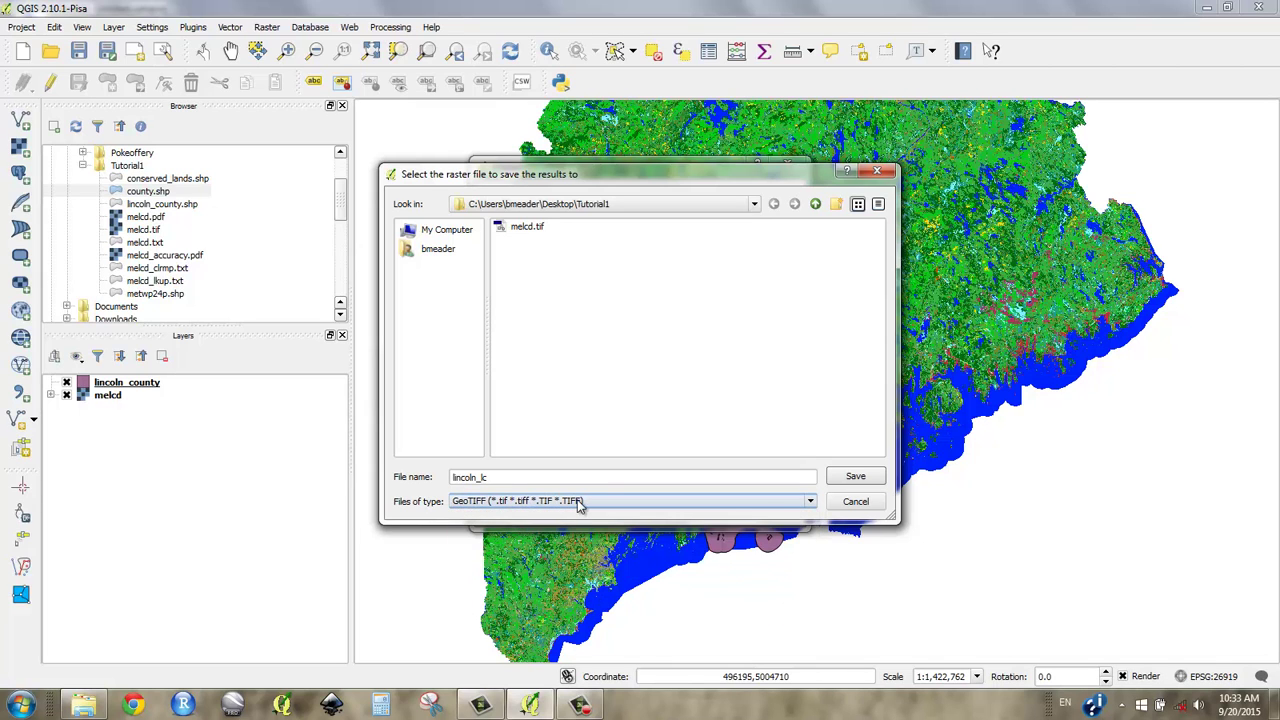
click(862, 477)
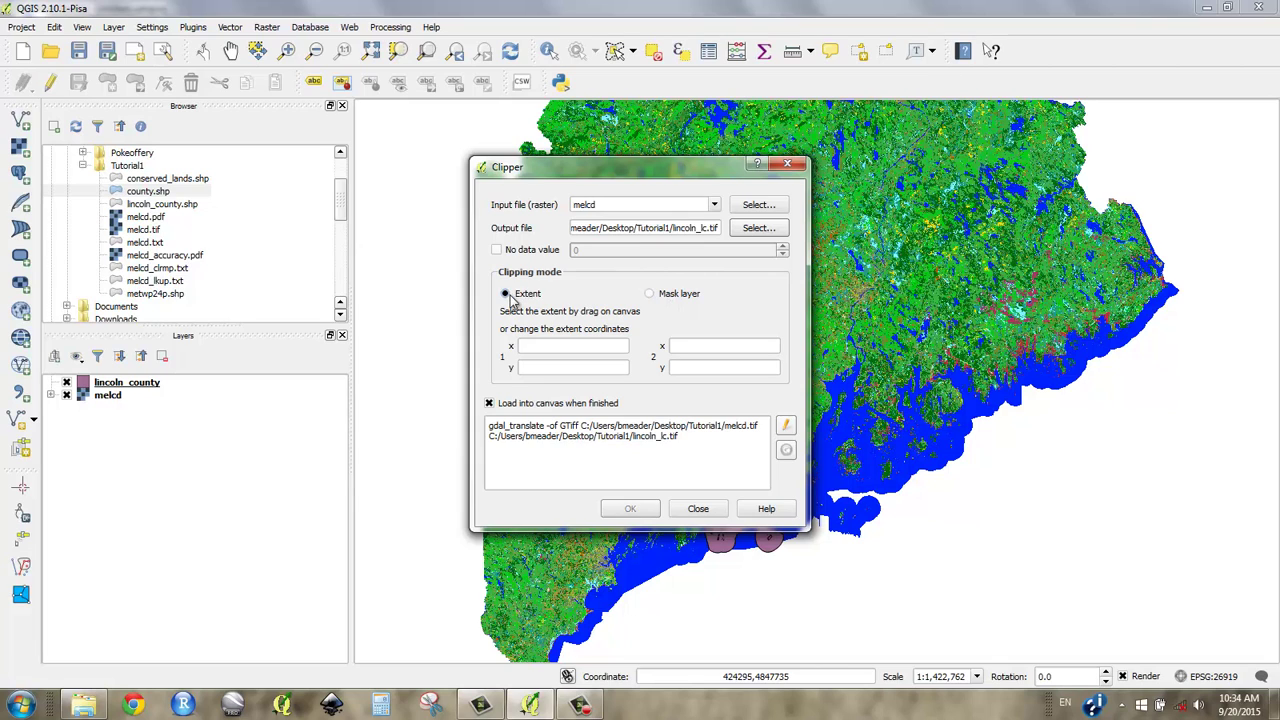
Clip melcd in Mask layer mode using lincoln_county, then dismiss the Finished message and close Clipper
click(650, 294)
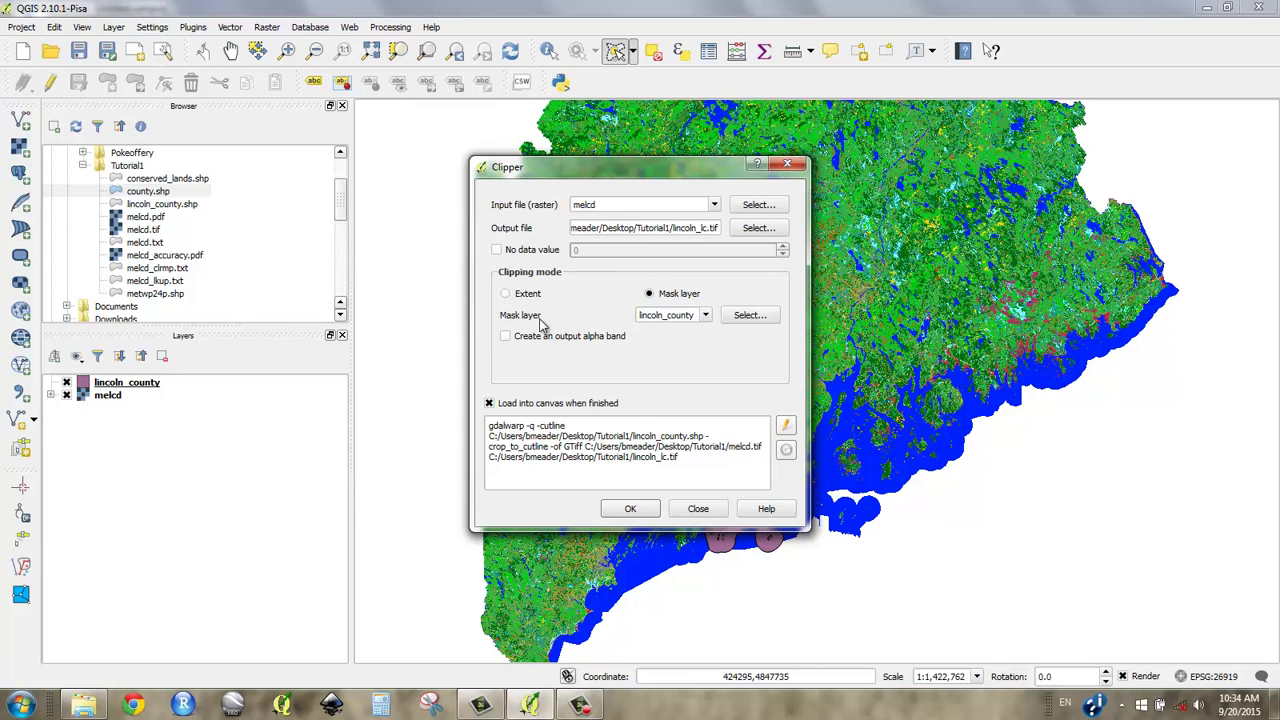
click(704, 316)
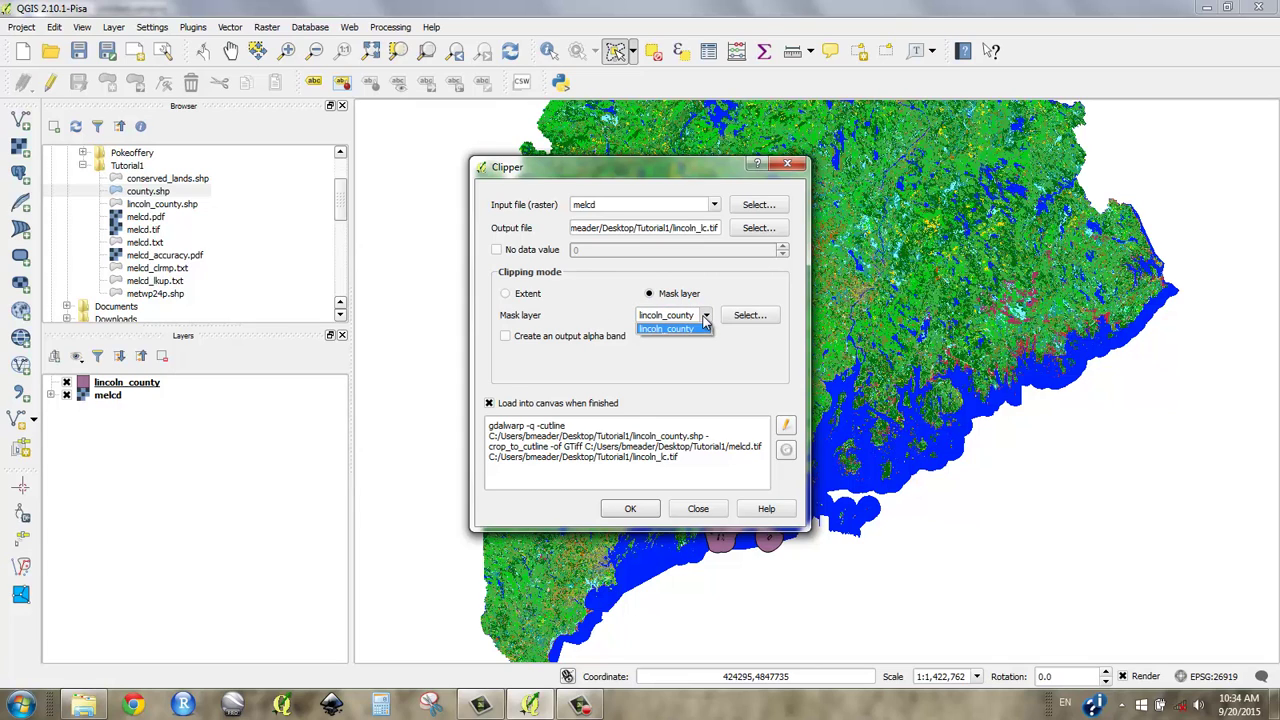
click(704, 320)
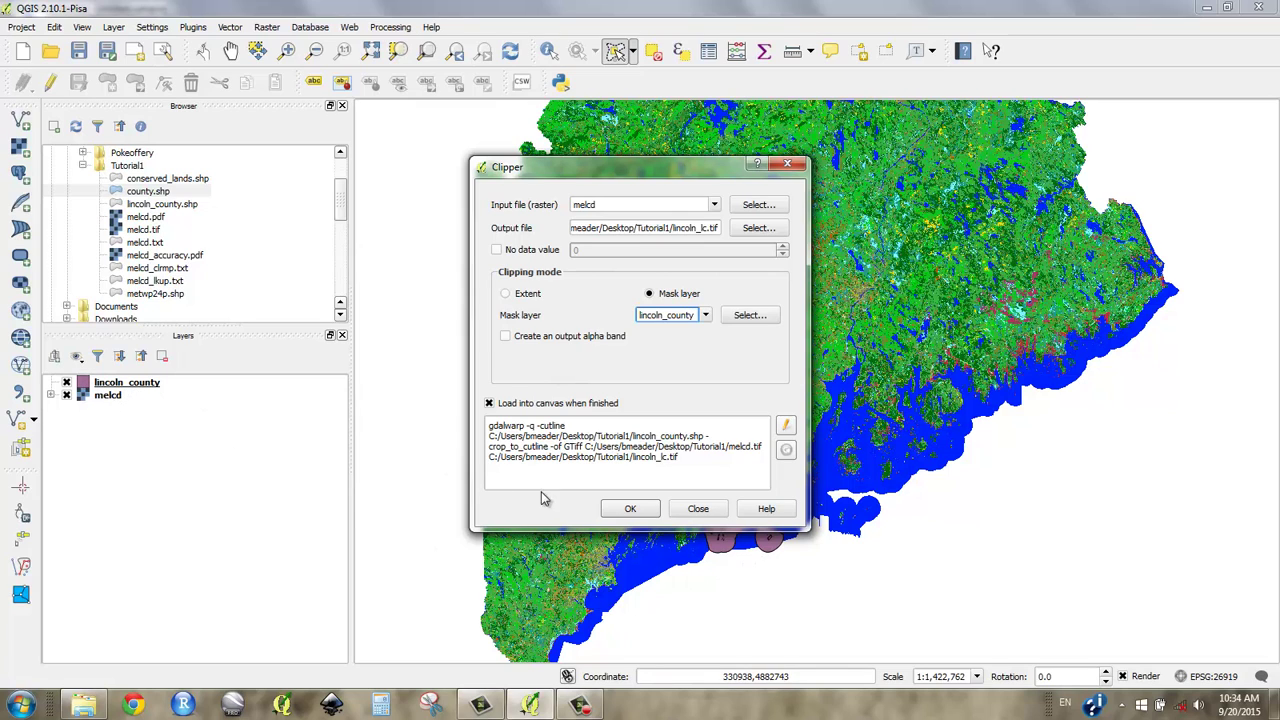
click(640, 512)
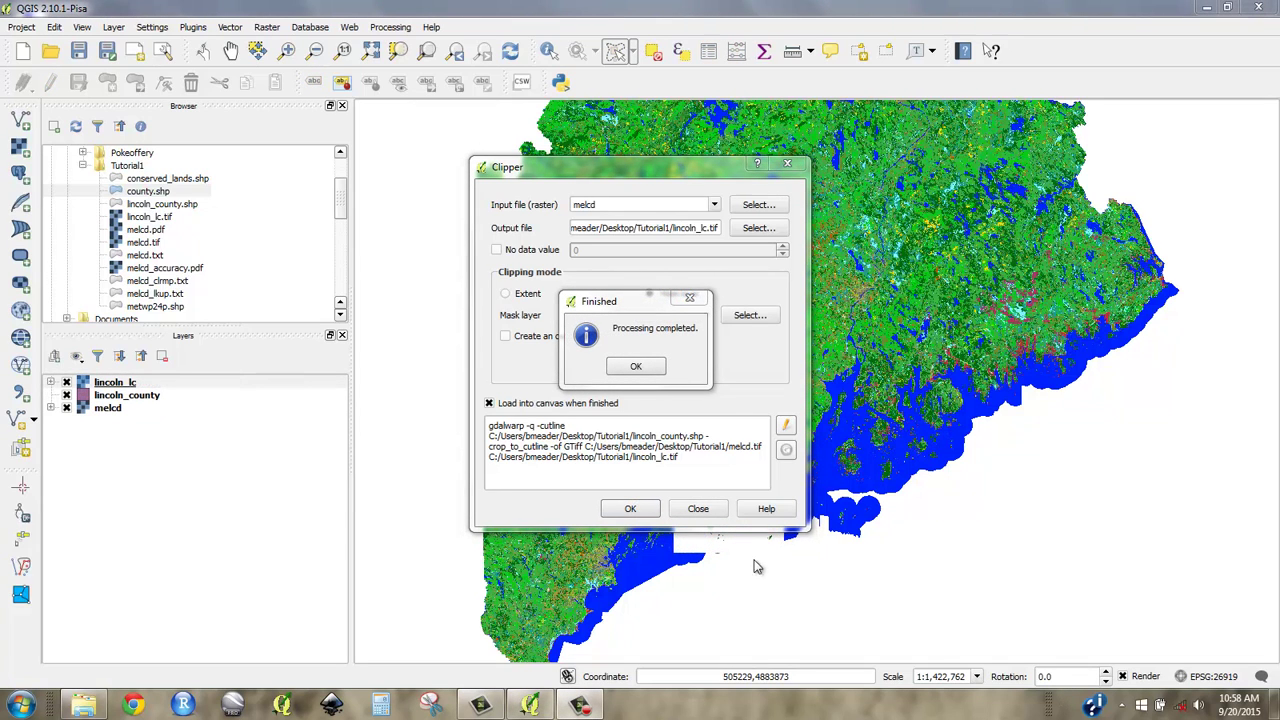
click(645, 318)
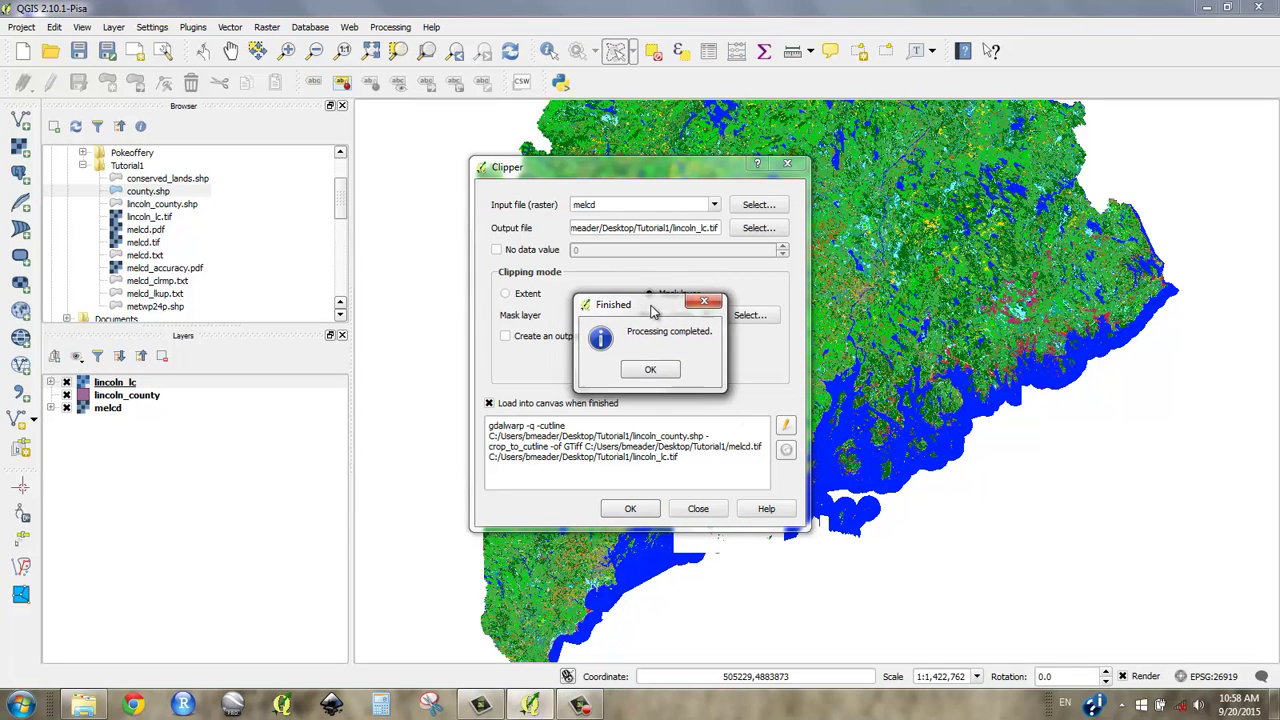
drag(645, 318, 650, 303)
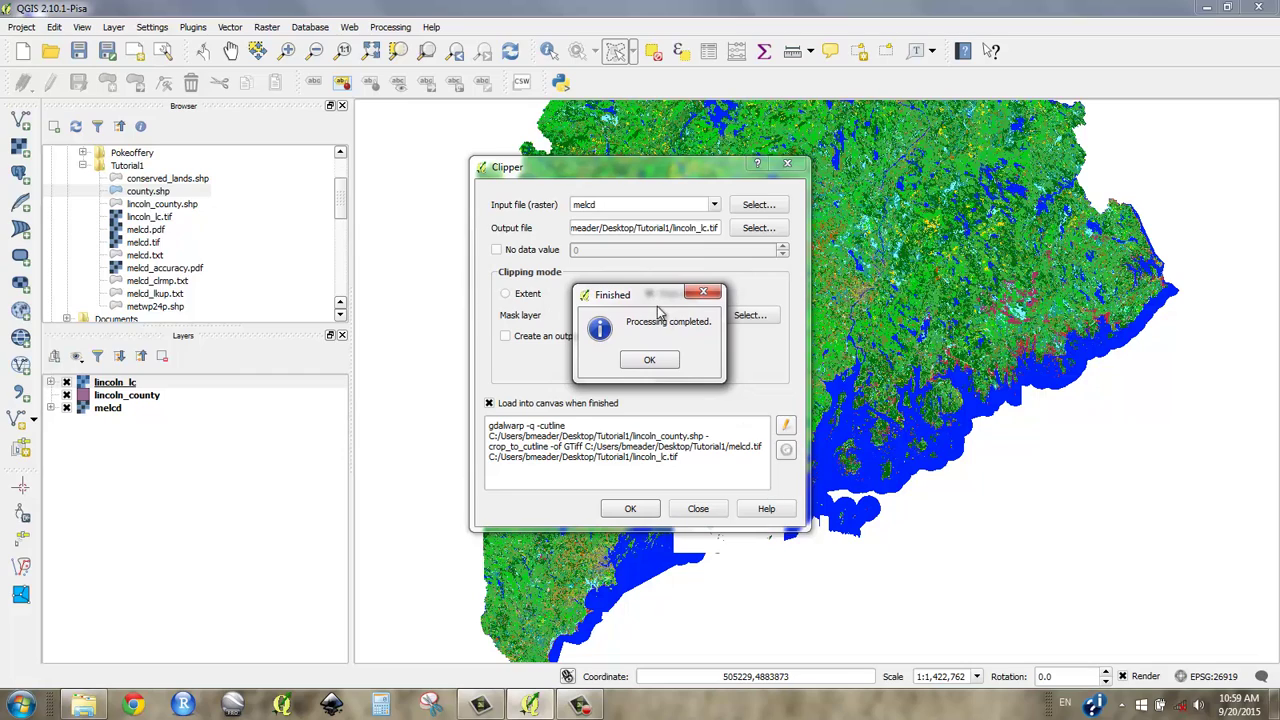
click(665, 365)
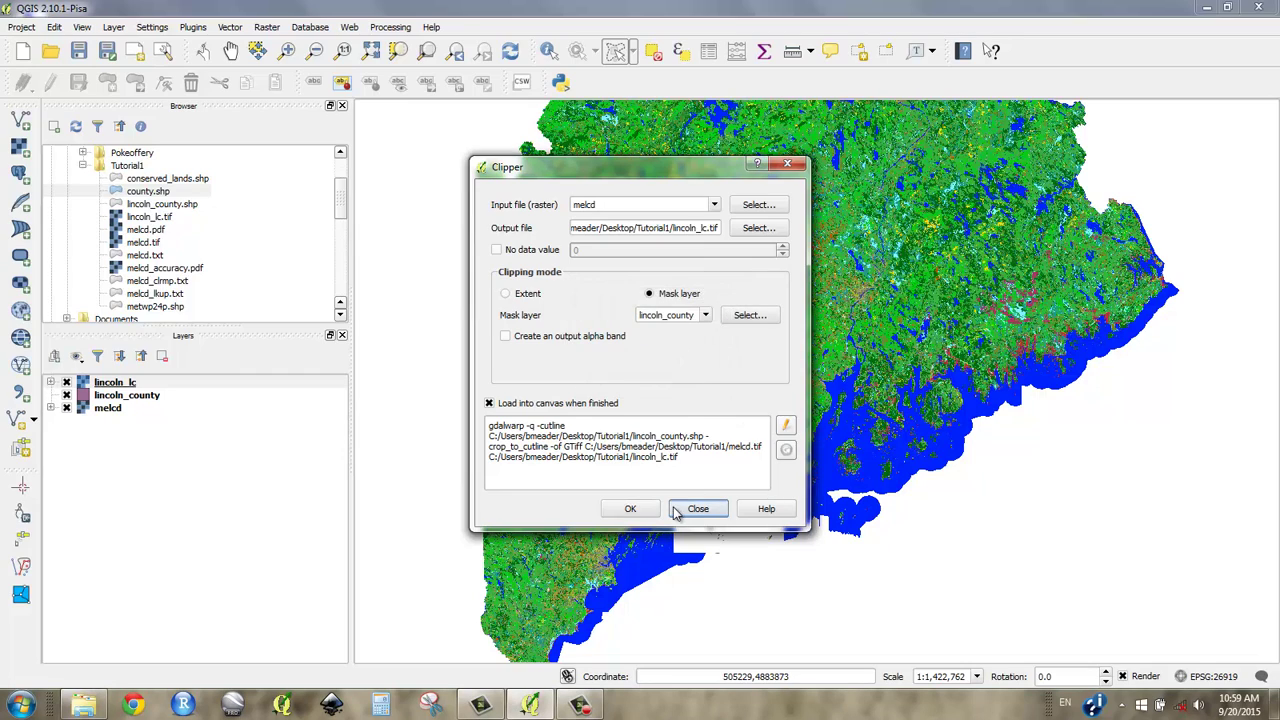
click(697, 509)
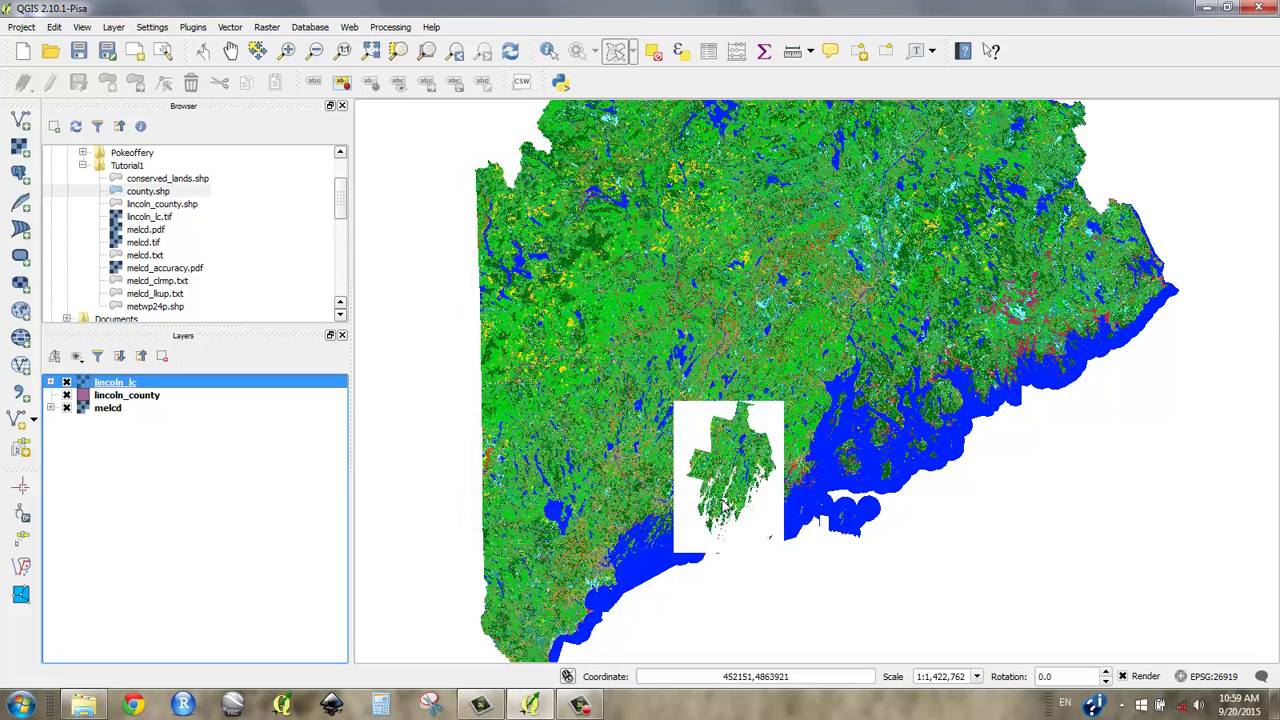
Zoom in to check the clipped lincoln_lc raster and turn off the melcd layer
scroll(720, 508, up, 1)
scroll(750, 494, up, 1)
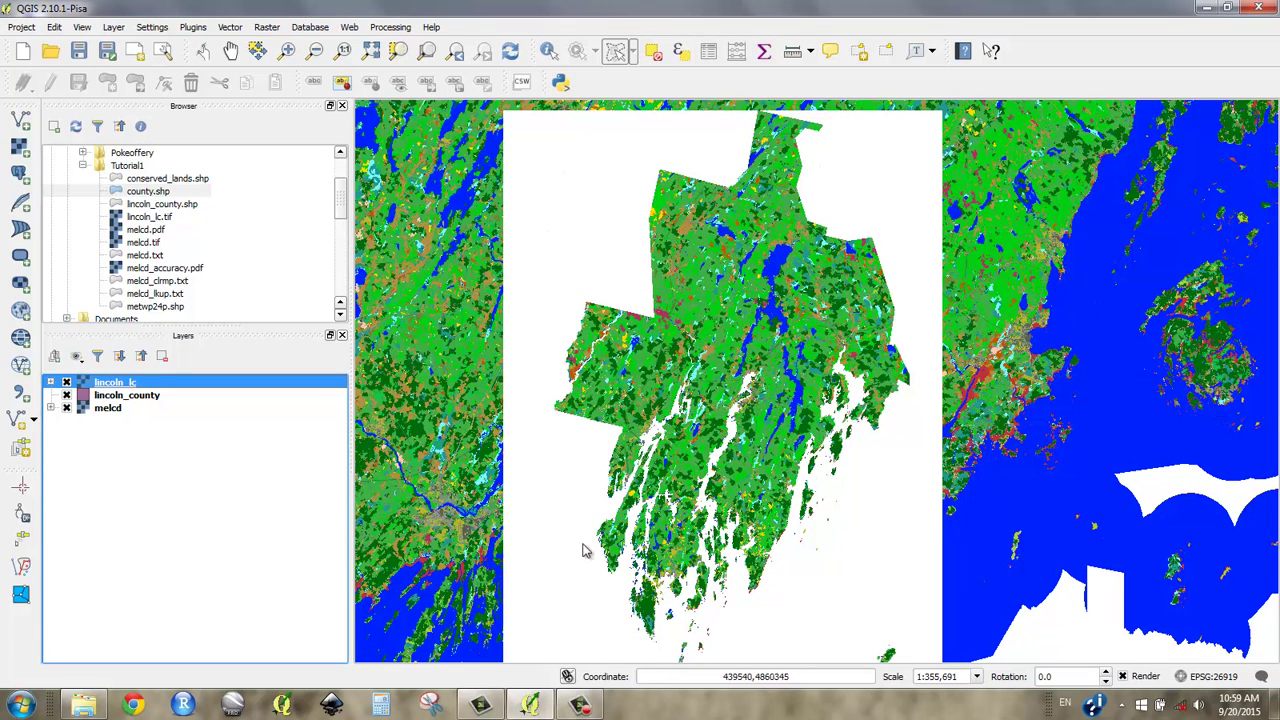
scroll(683, 370, down, 1)
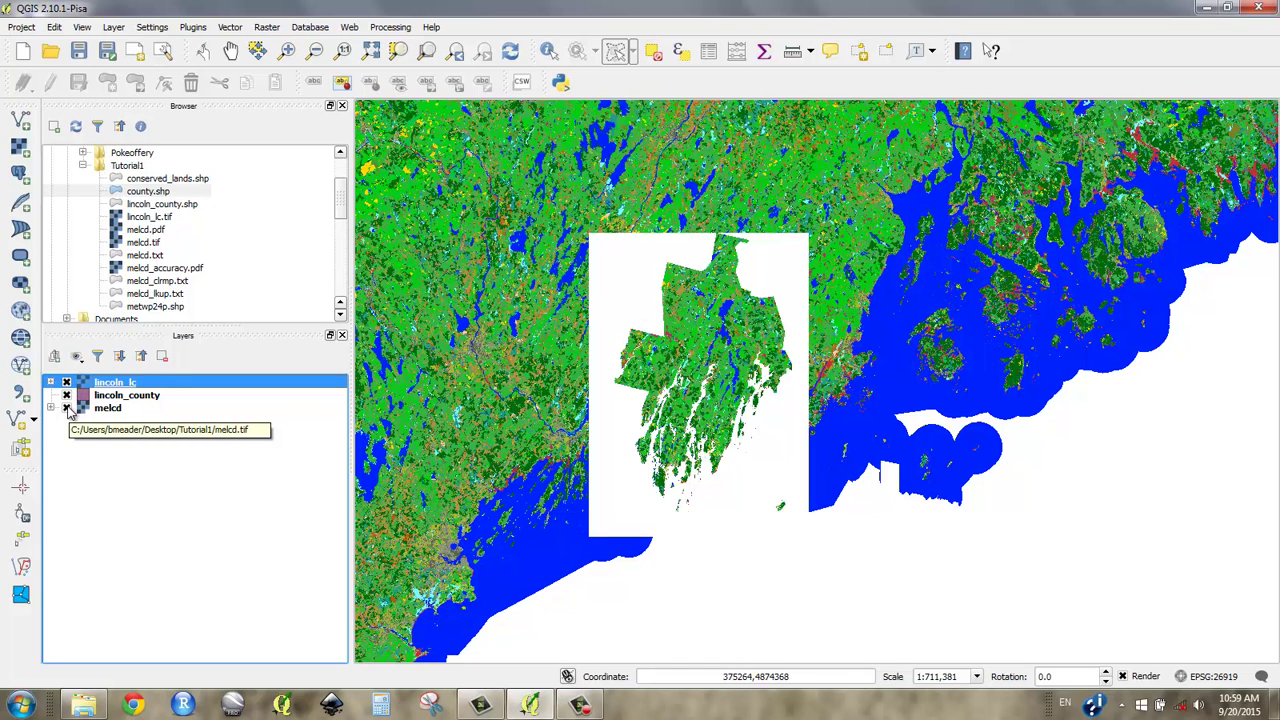
click(66, 408)
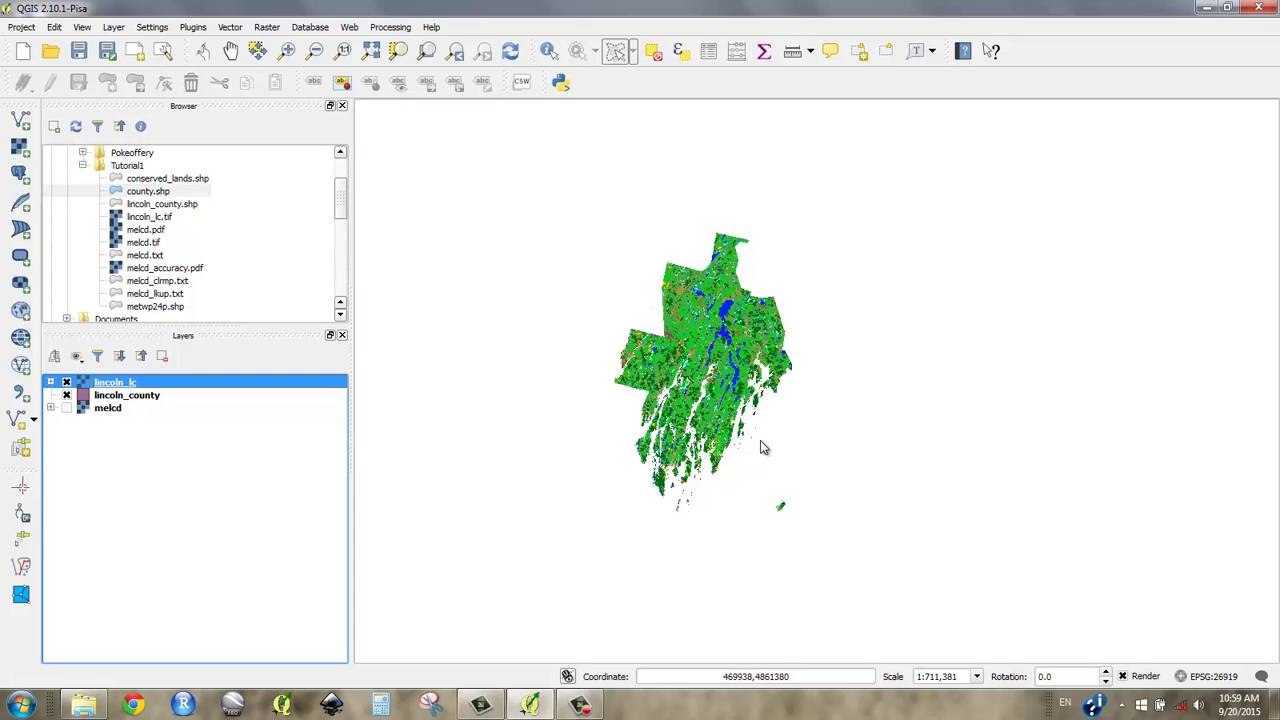
Use Identify Features on several lincoln_lc spots, reading Band 1 land-cover values such as 10
click(549, 52)
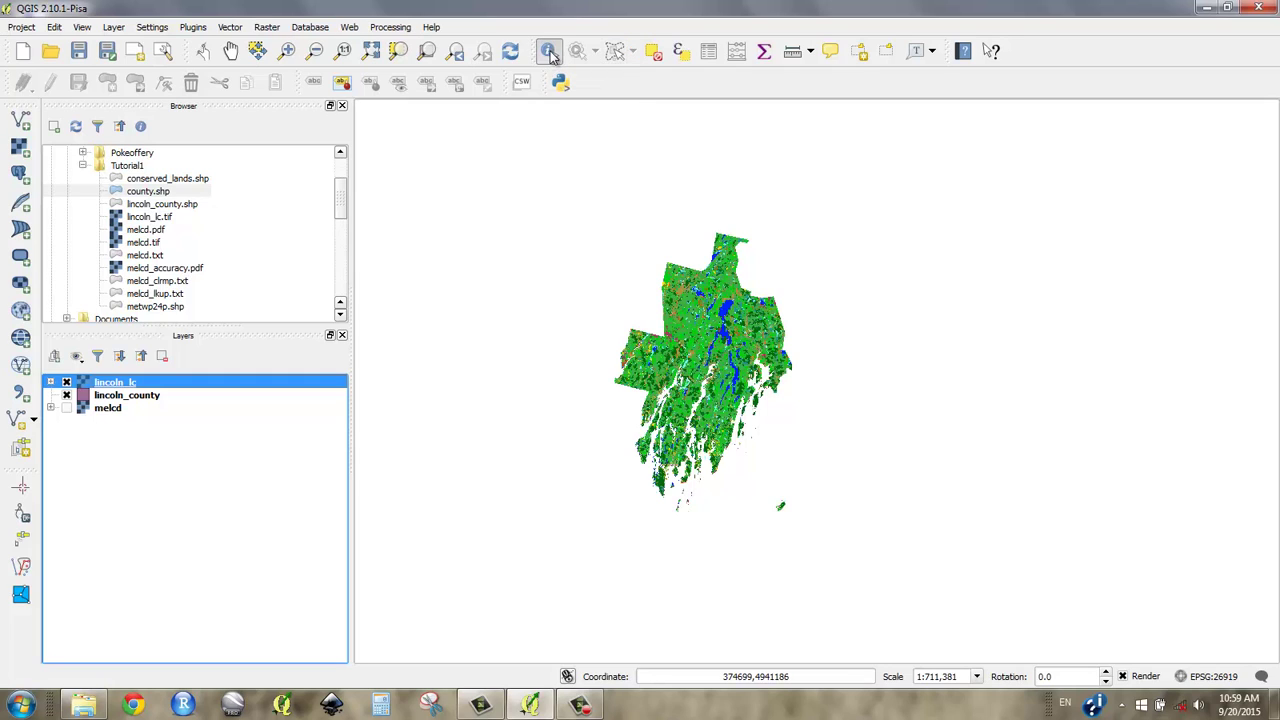
scroll(665, 335, up, 1)
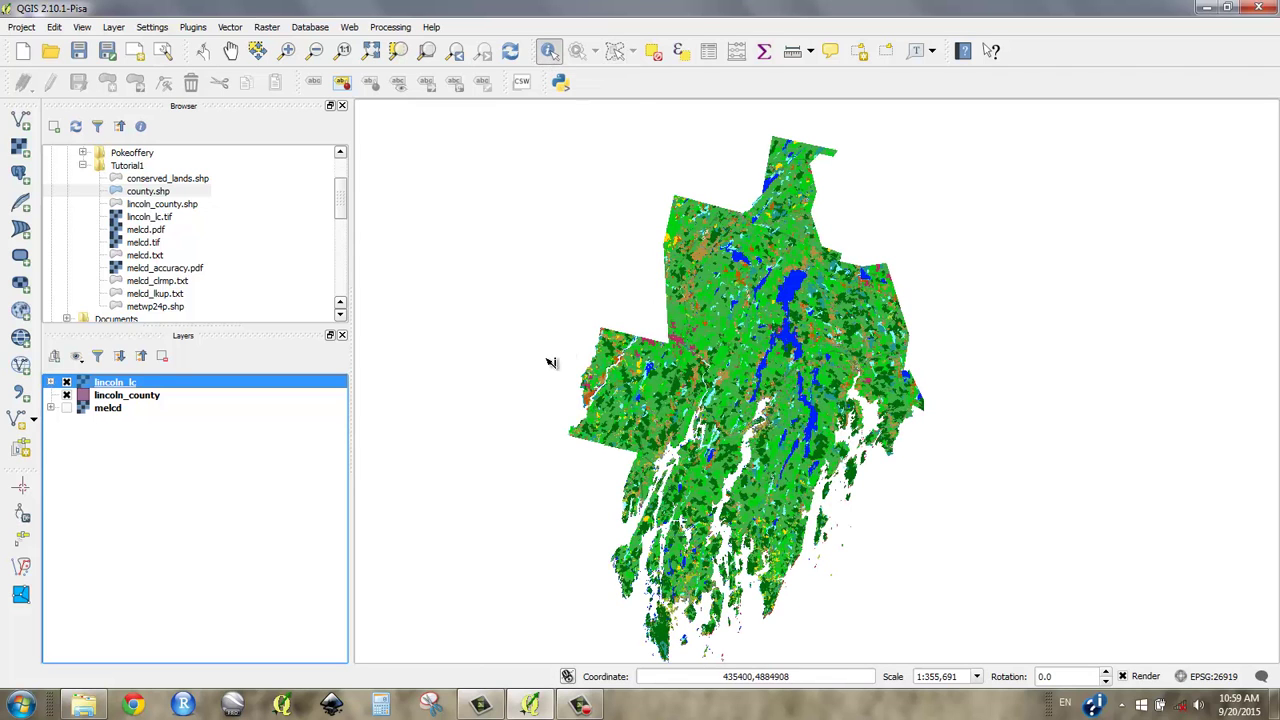
click(392, 396)
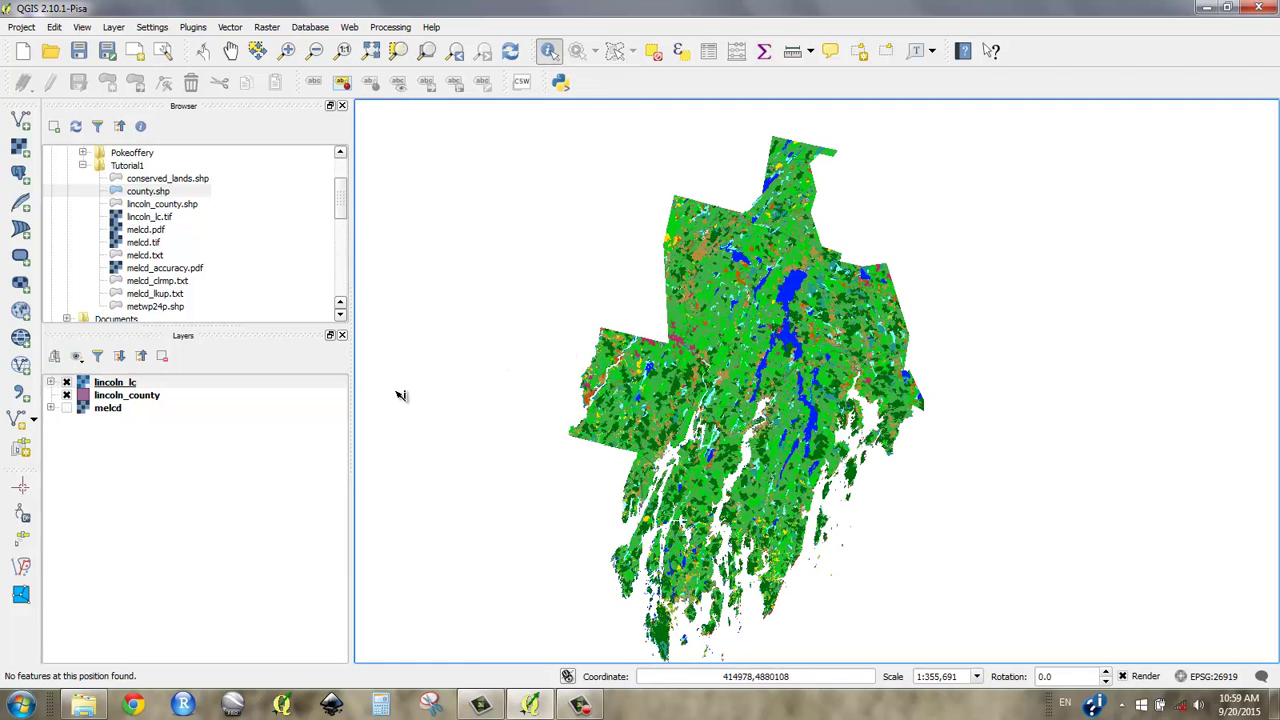
click(568, 314)
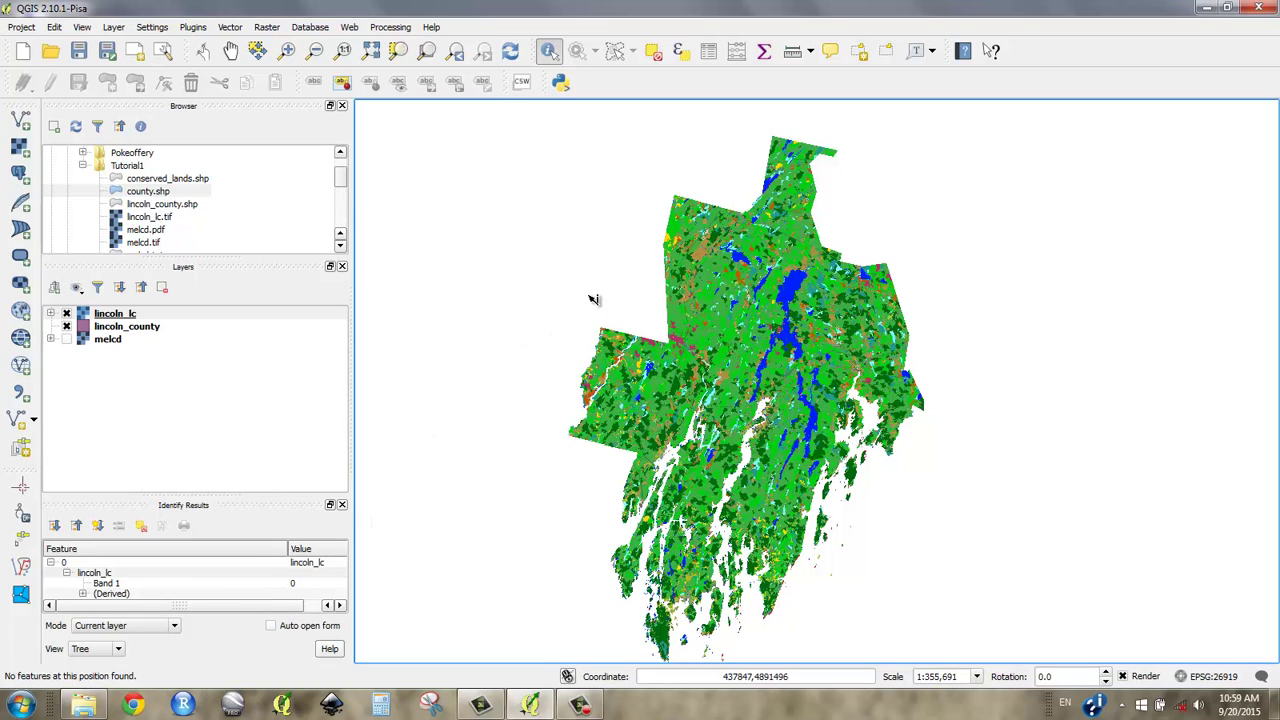
click(676, 312)
click(707, 319)
click(714, 390)
click(706, 397)
scroll(706, 383, up, 2)
scroll(610, 402, up, 2)
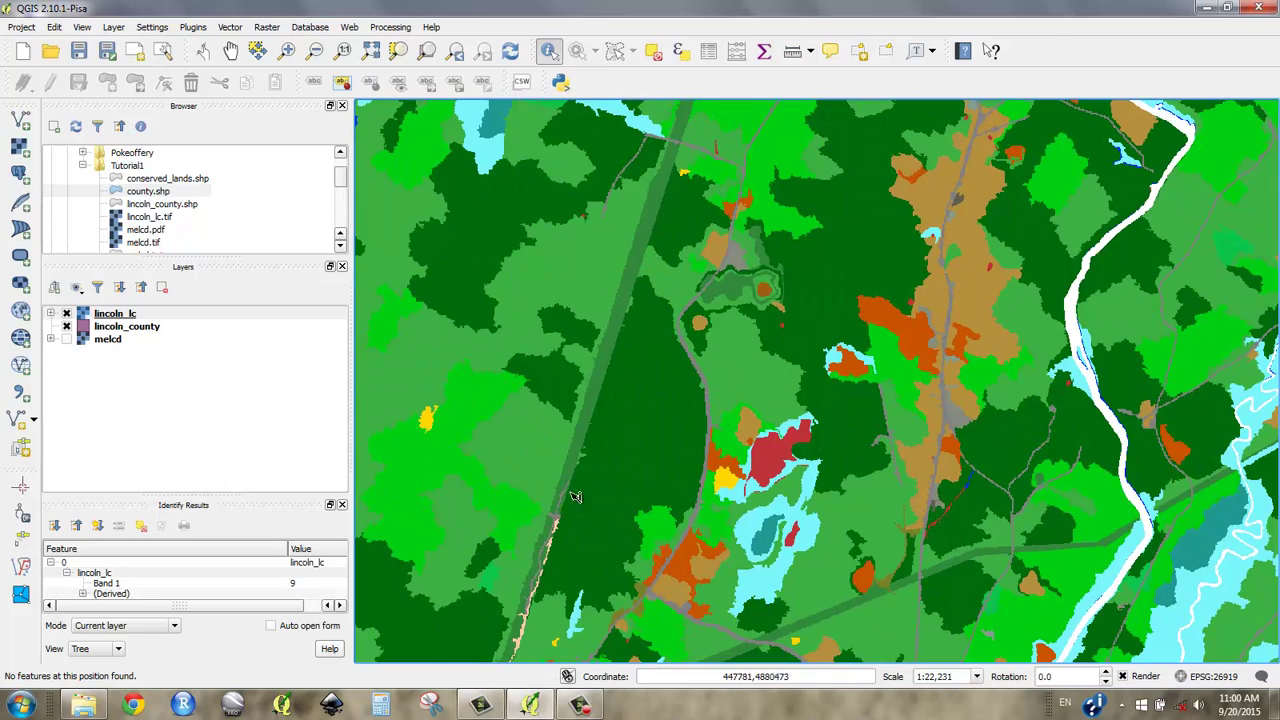
click(608, 478)
Start Raster > Conversion > Polygonize with lincoln_lc as input raster and begin choosing its output file
click(268, 28)
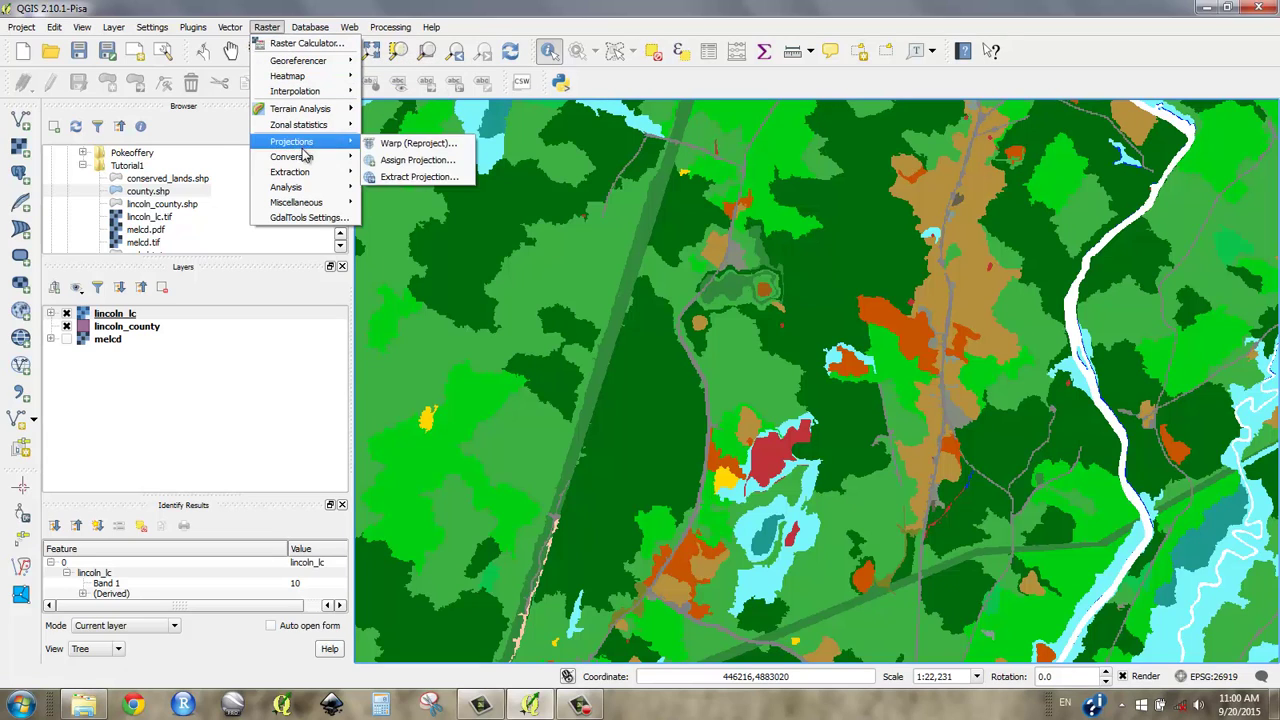
mouse_move(305, 157)
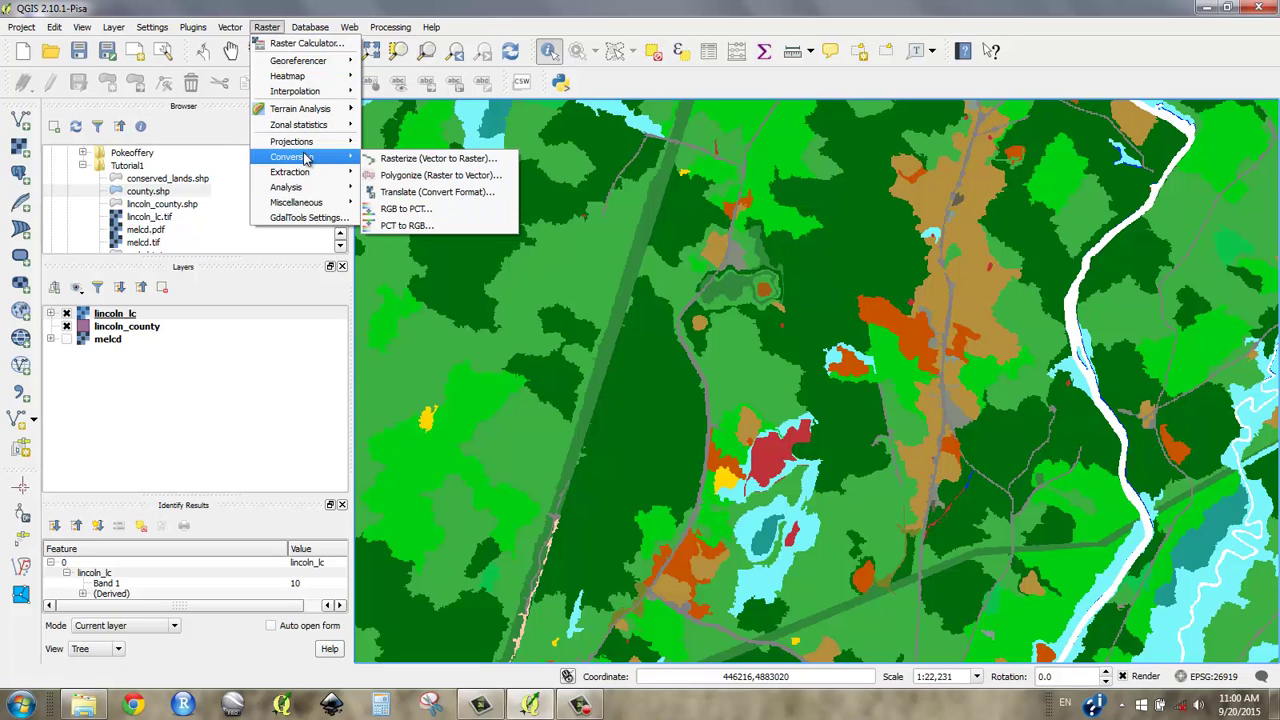
click(398, 180)
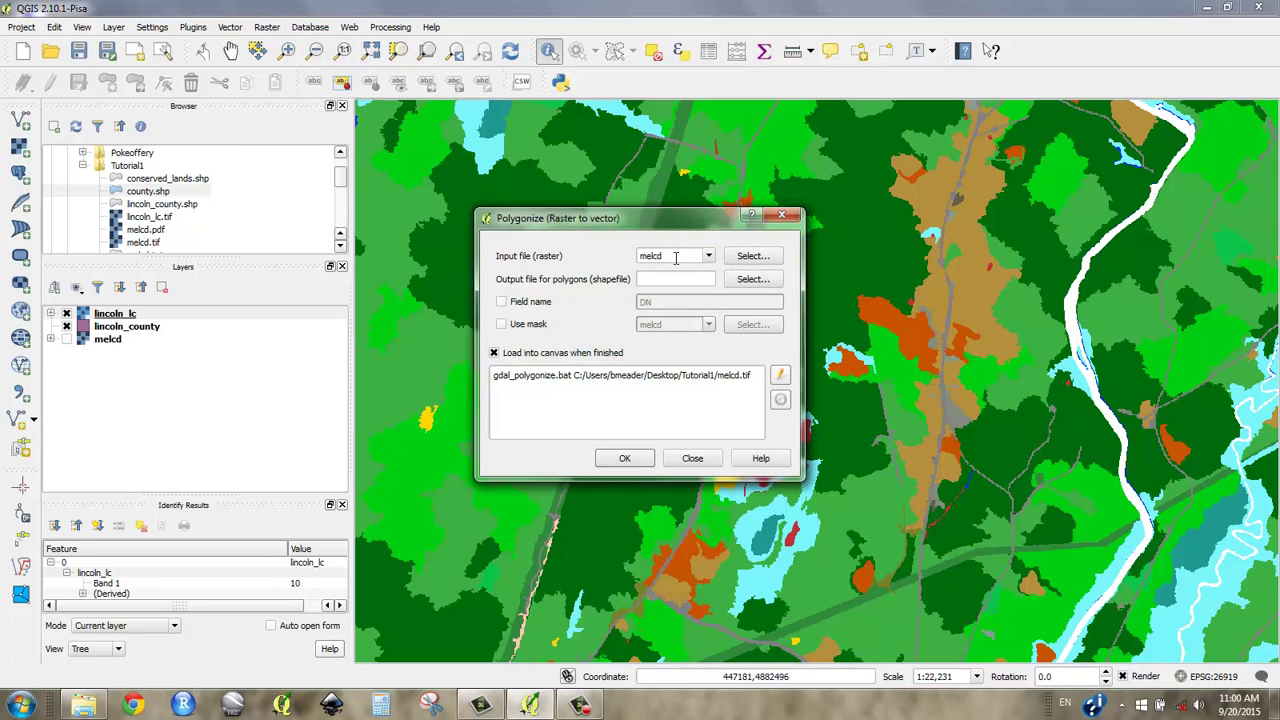
drag(676, 258, 632, 258)
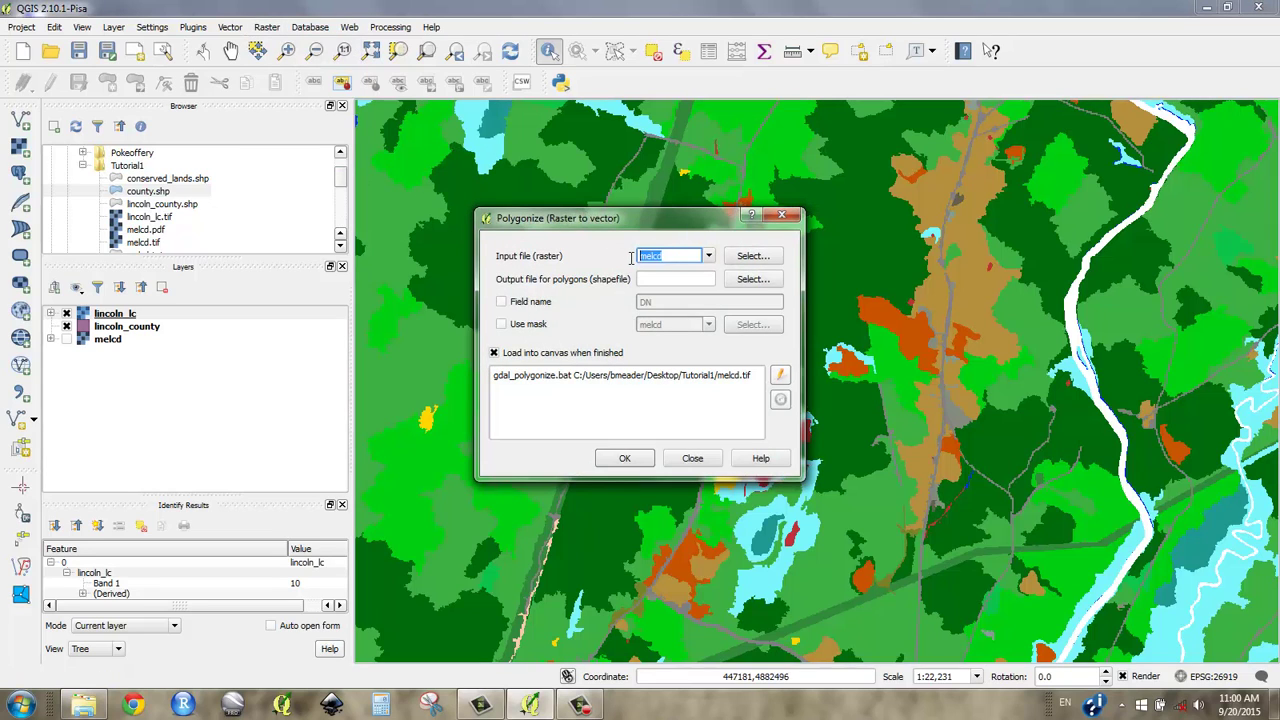
click(708, 256)
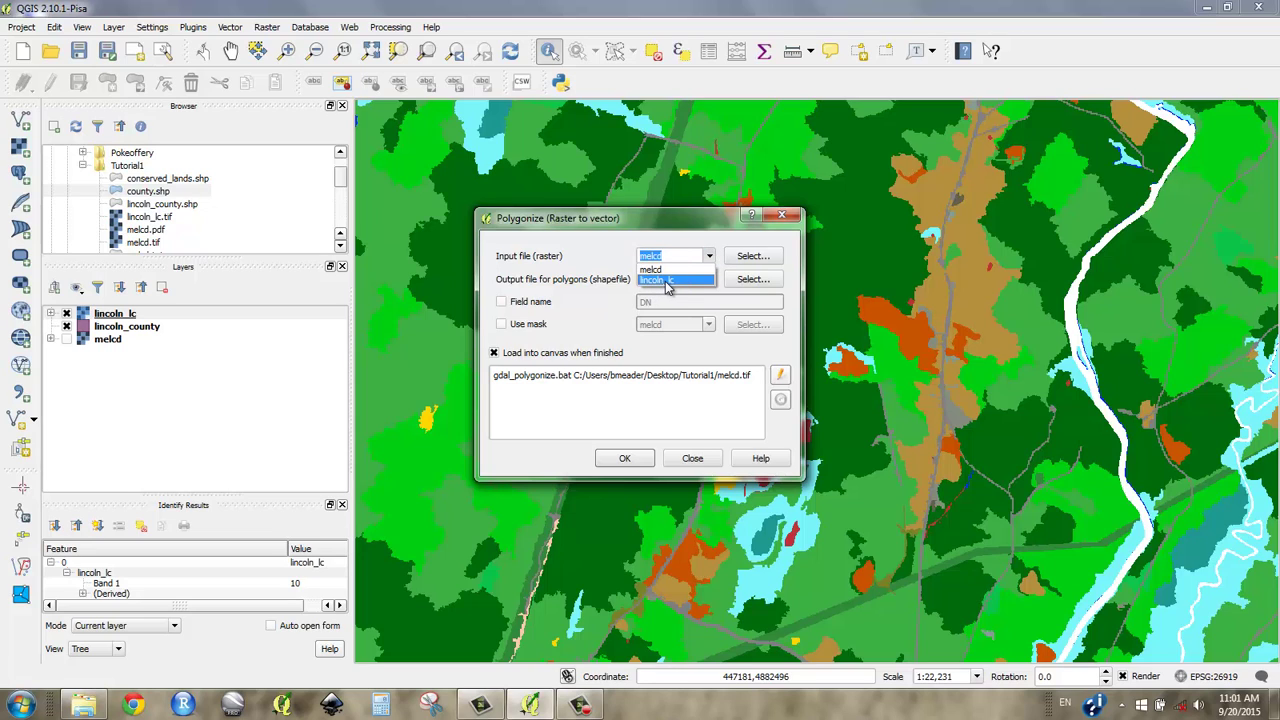
click(676, 280)
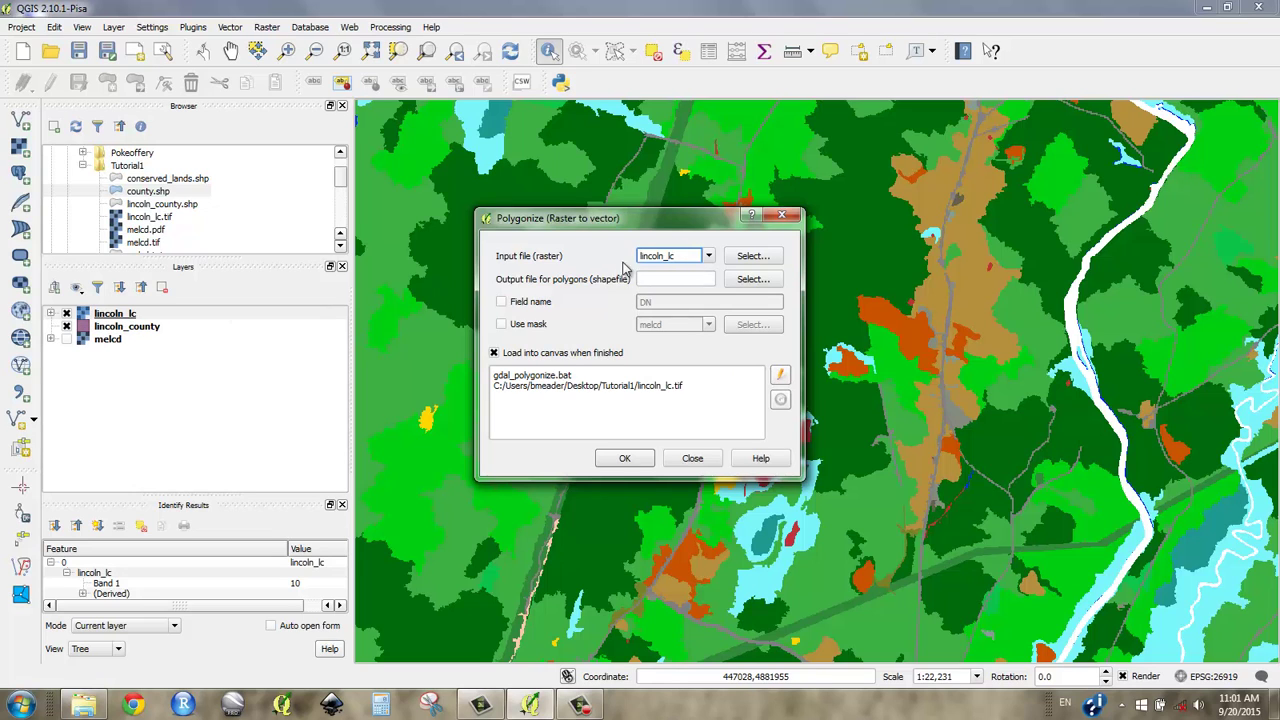
click(753, 279)
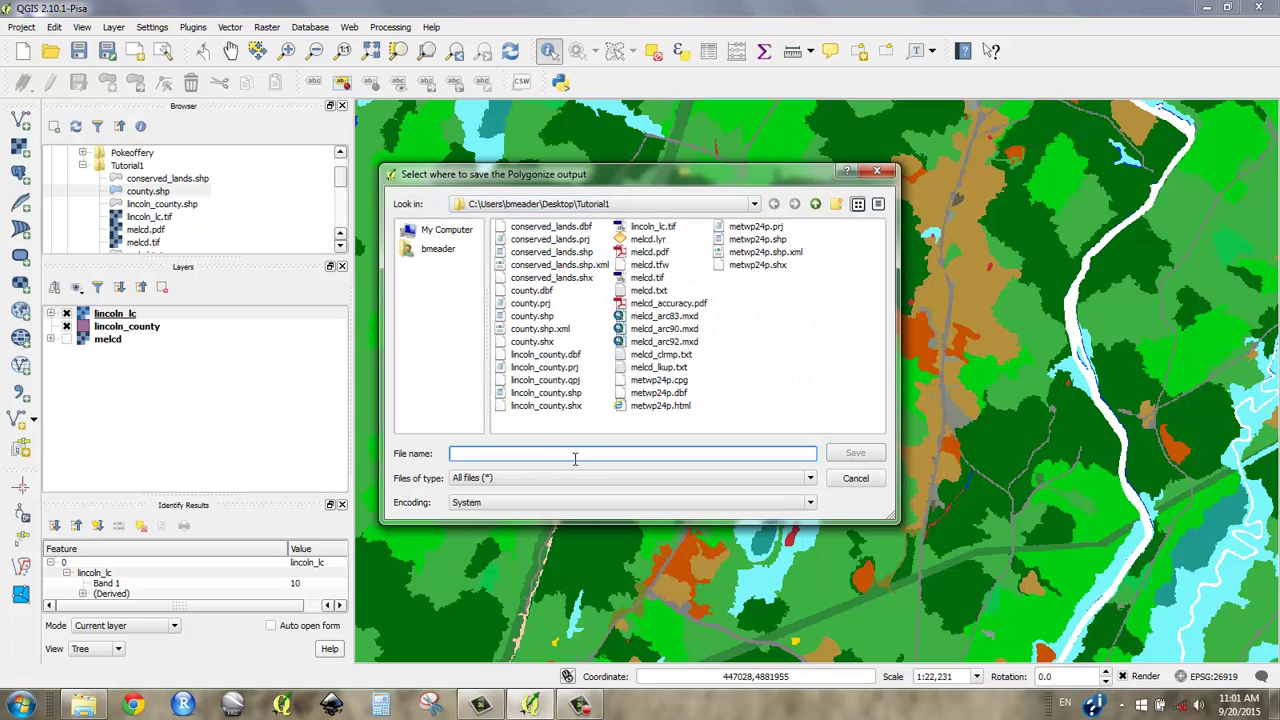
Name the polygon output lincoln_lc in Tutorial1 and save it as an ESRI Shapefile
text(linco)
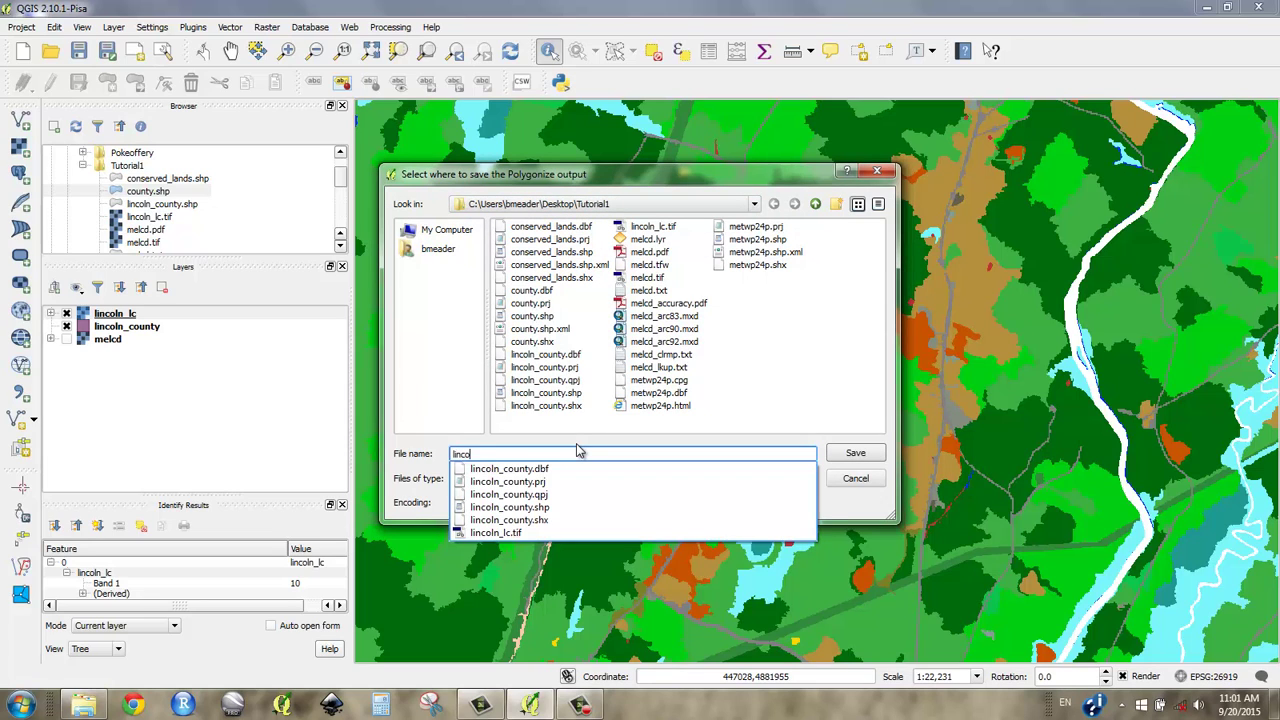
text(ln_lc)
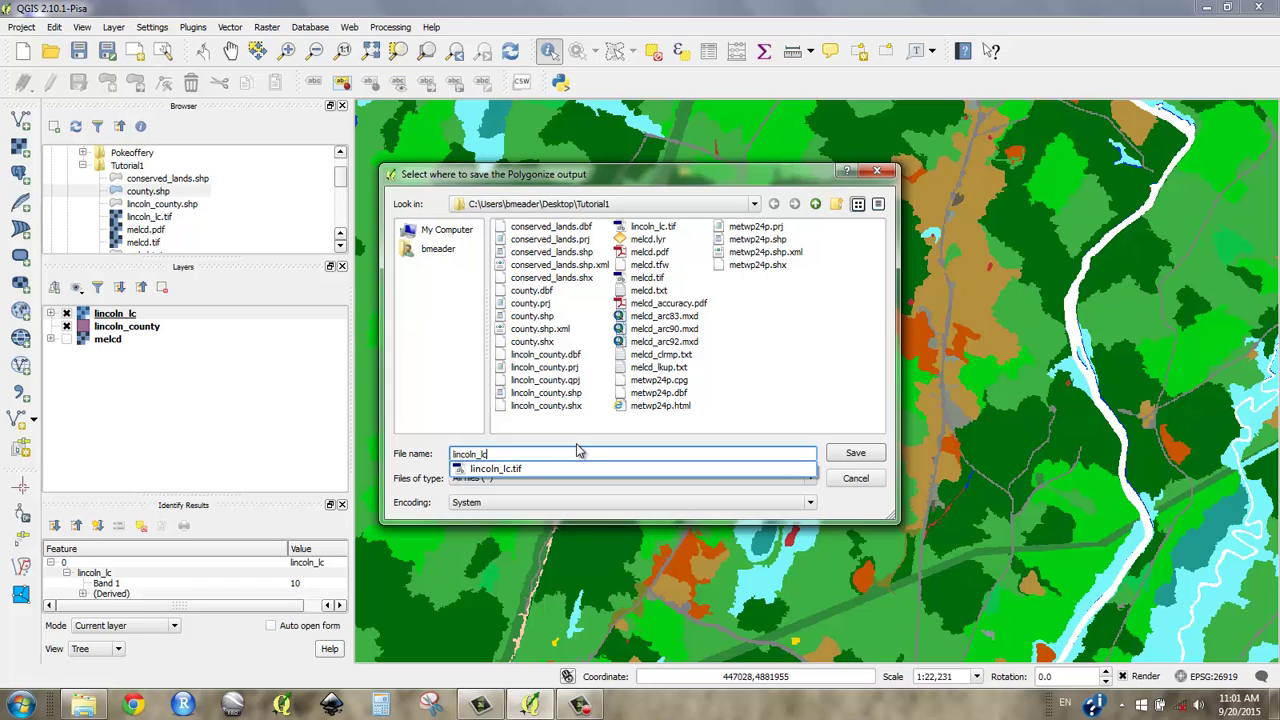
click(556, 448)
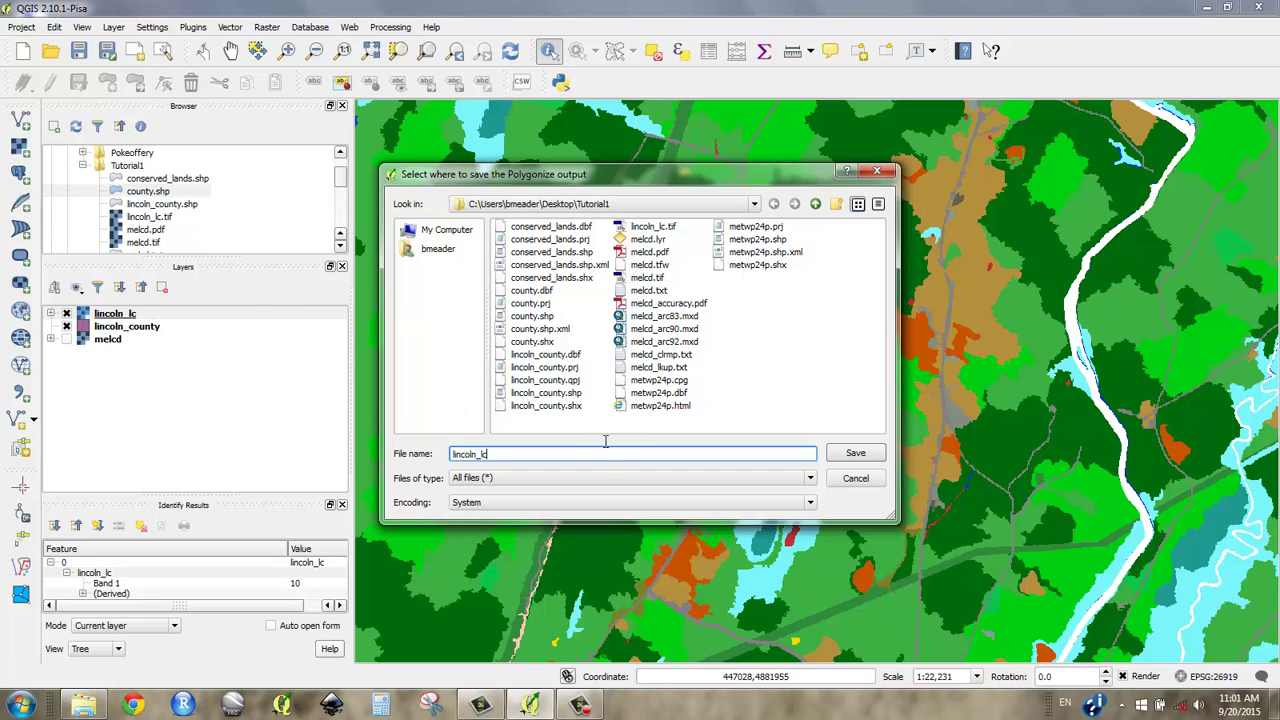
click(855, 454)
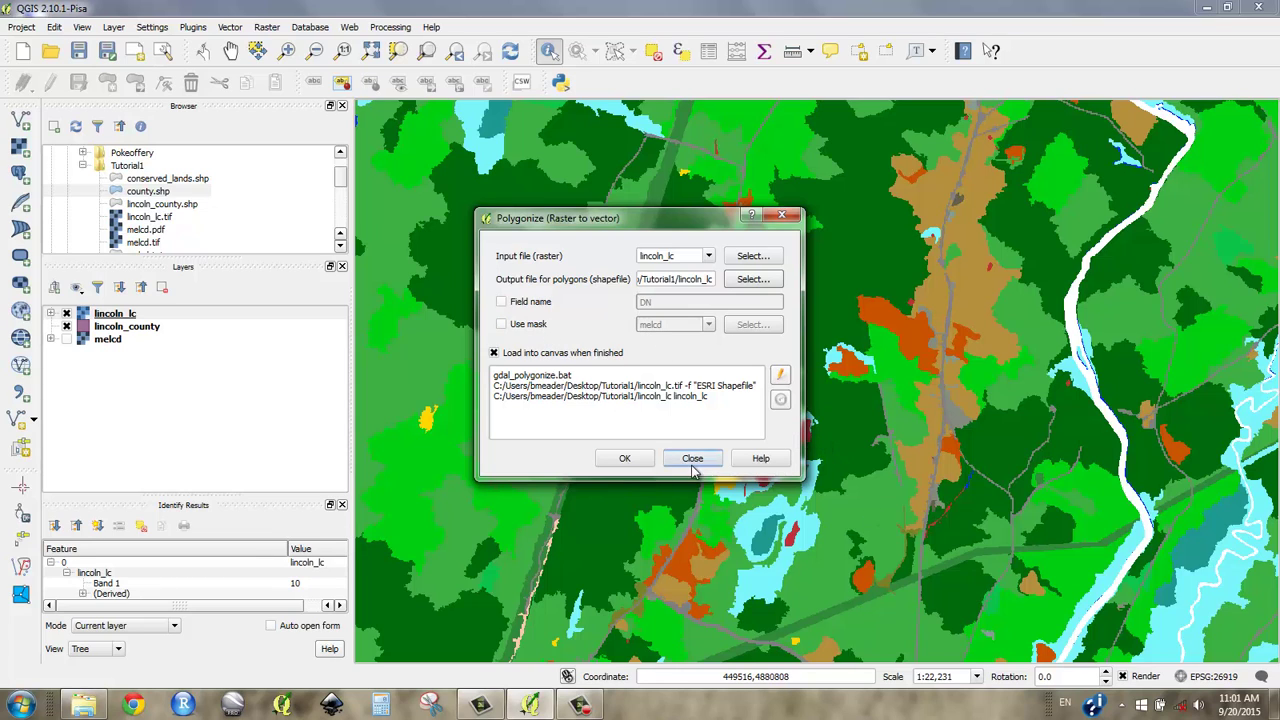
Run Polygonize, clear its completion messages, close the tool, and hide the lincoln_lc raster layer
click(628, 460)
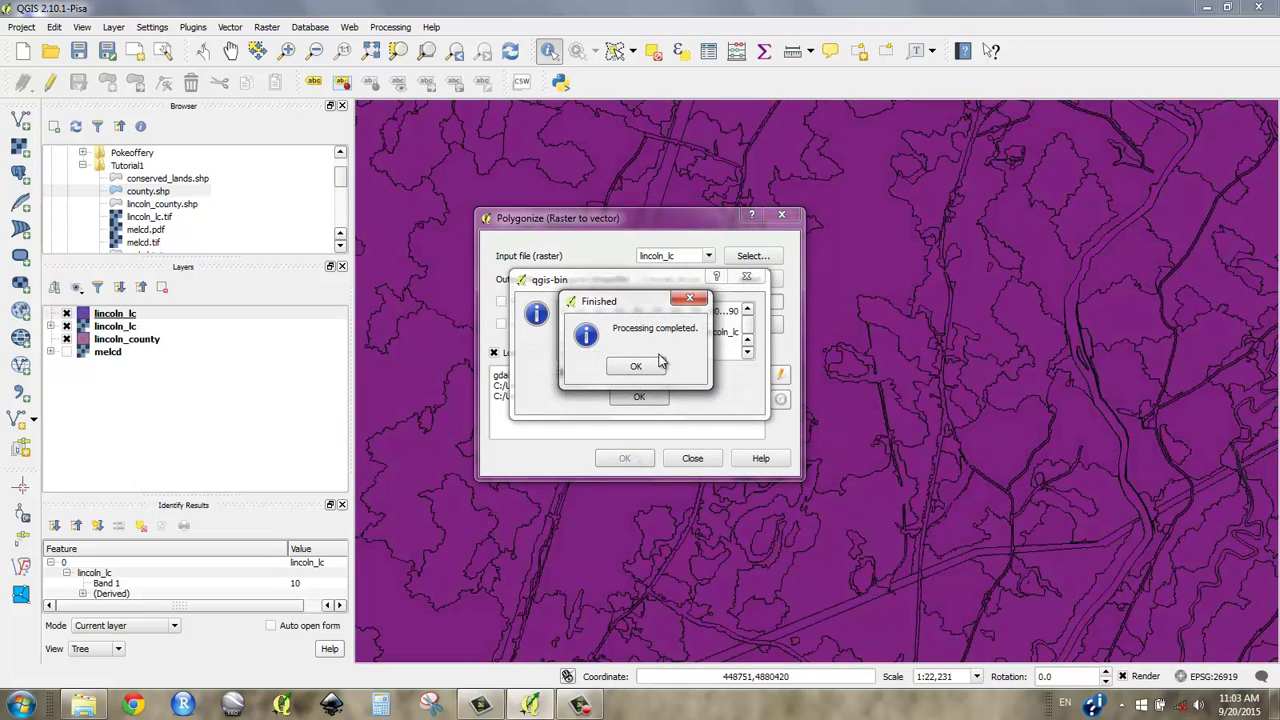
click(640, 366)
click(635, 368)
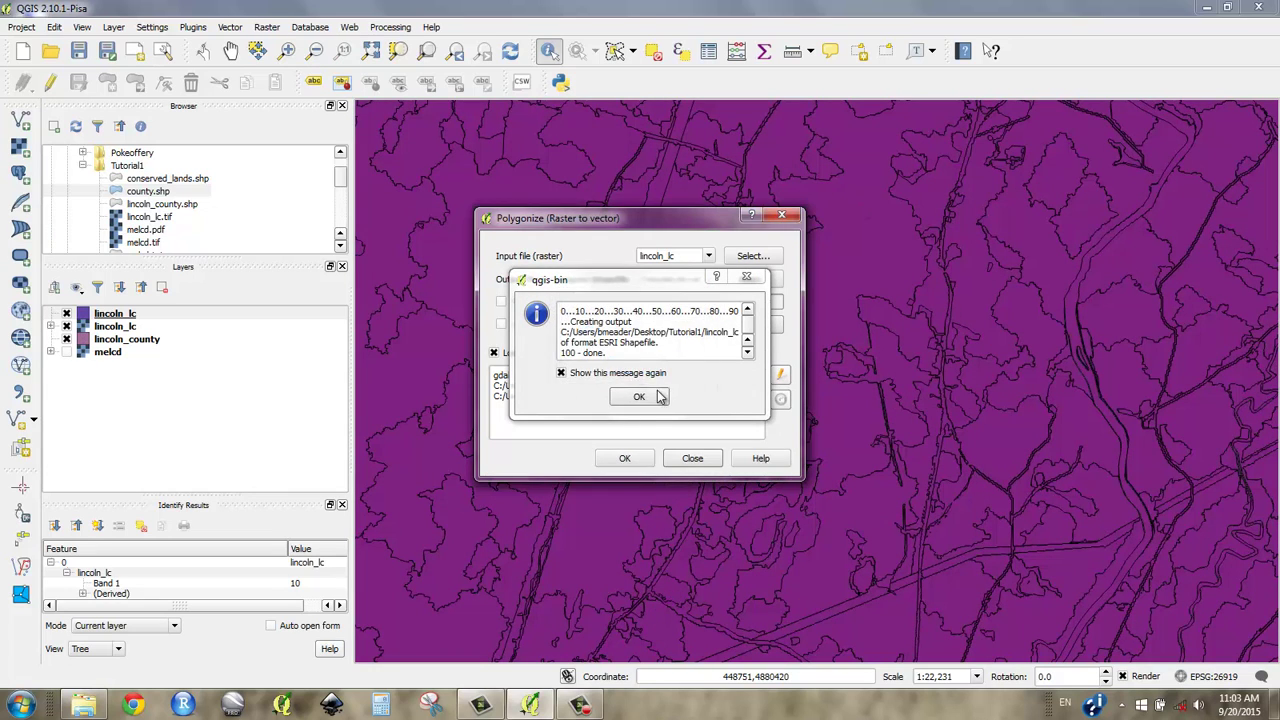
click(655, 398)
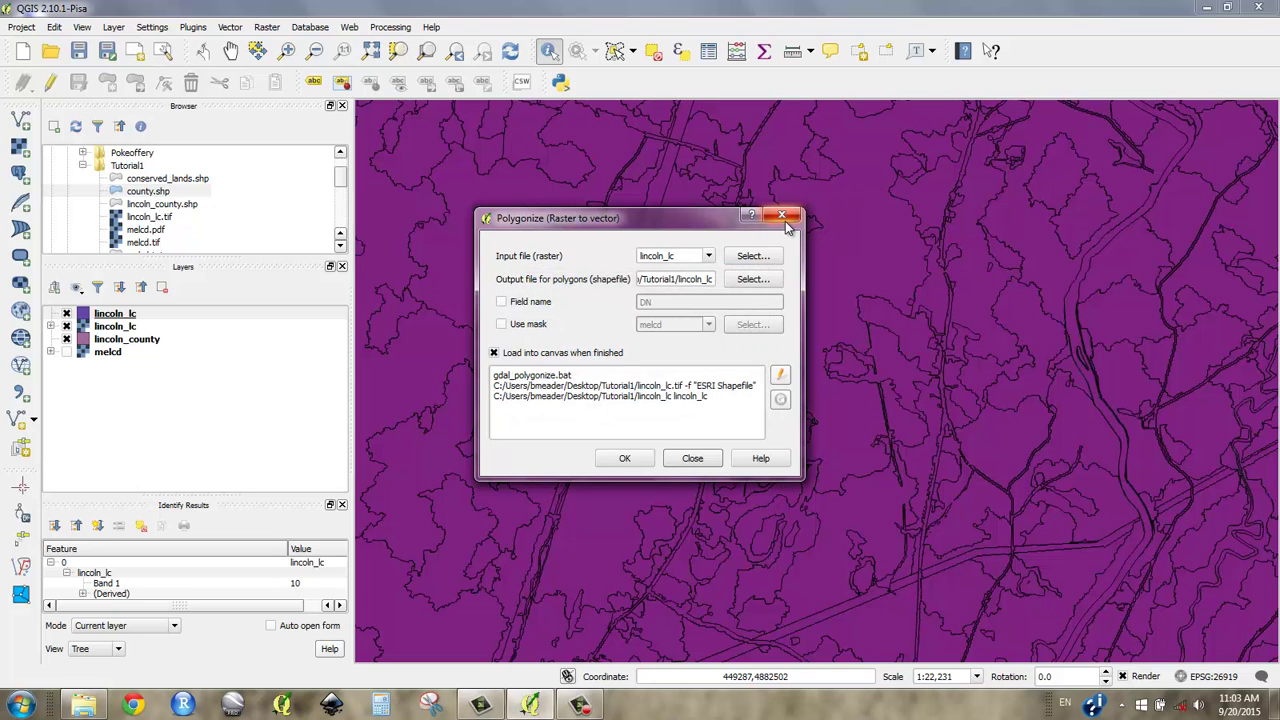
click(785, 218)
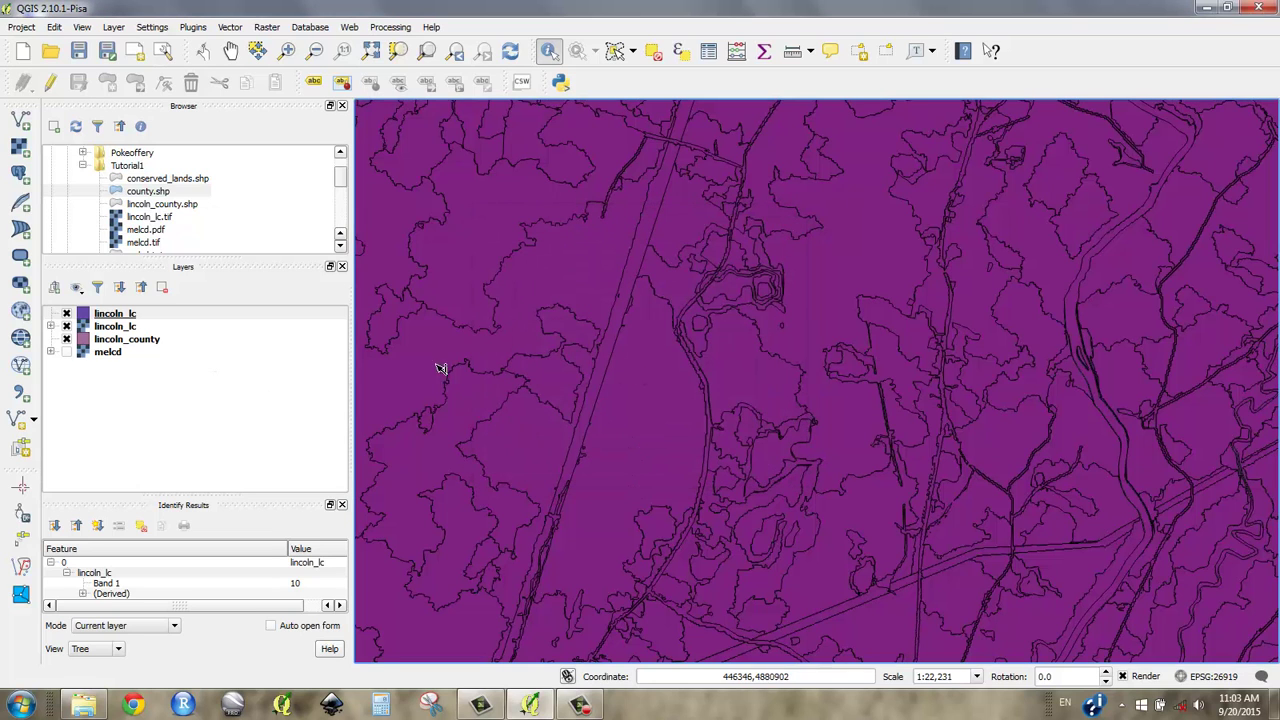
scroll(520, 376, down, 3)
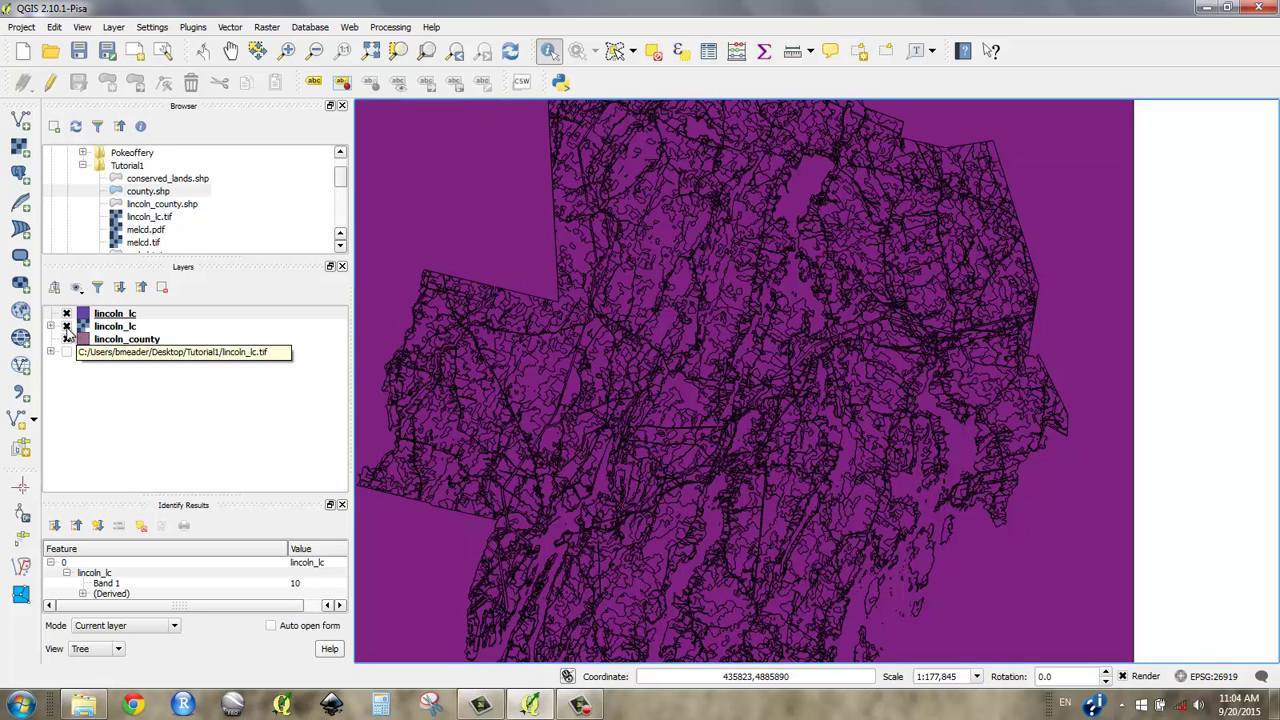
click(66, 327)
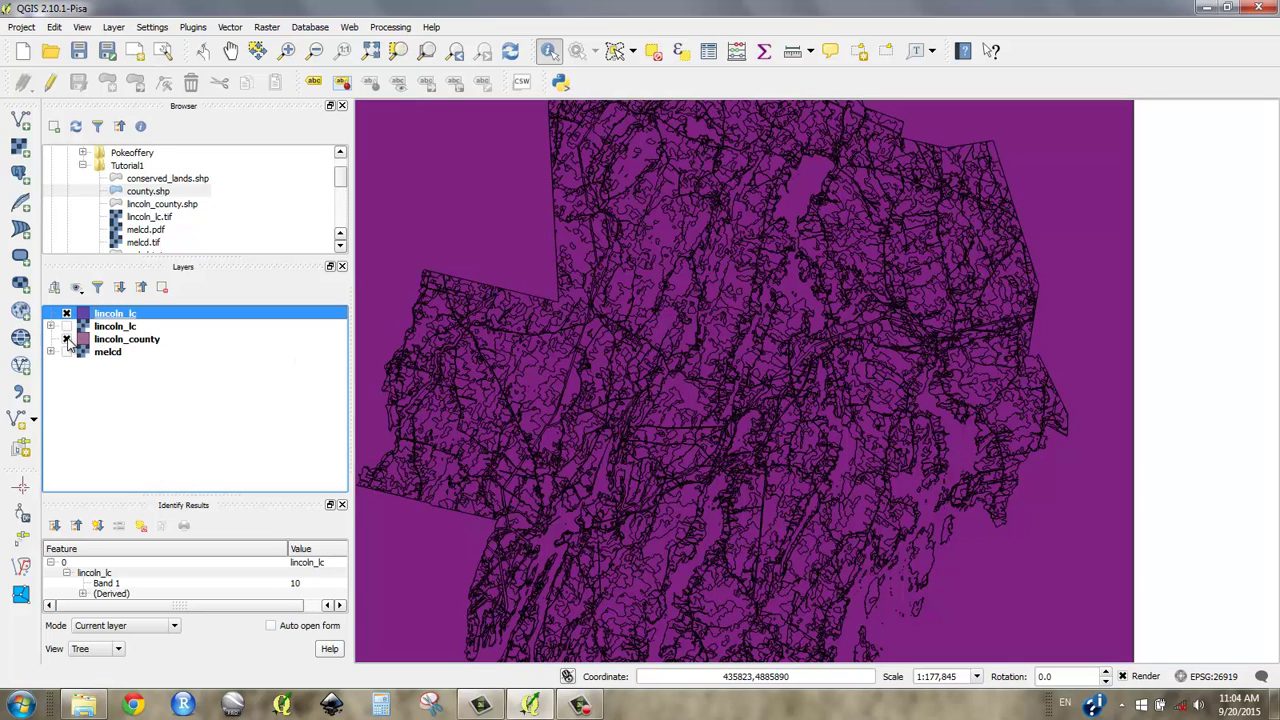
Open the lincoln_lc attribute table listing 46706 DN features and reposition its window over the map
right_click(118, 316)
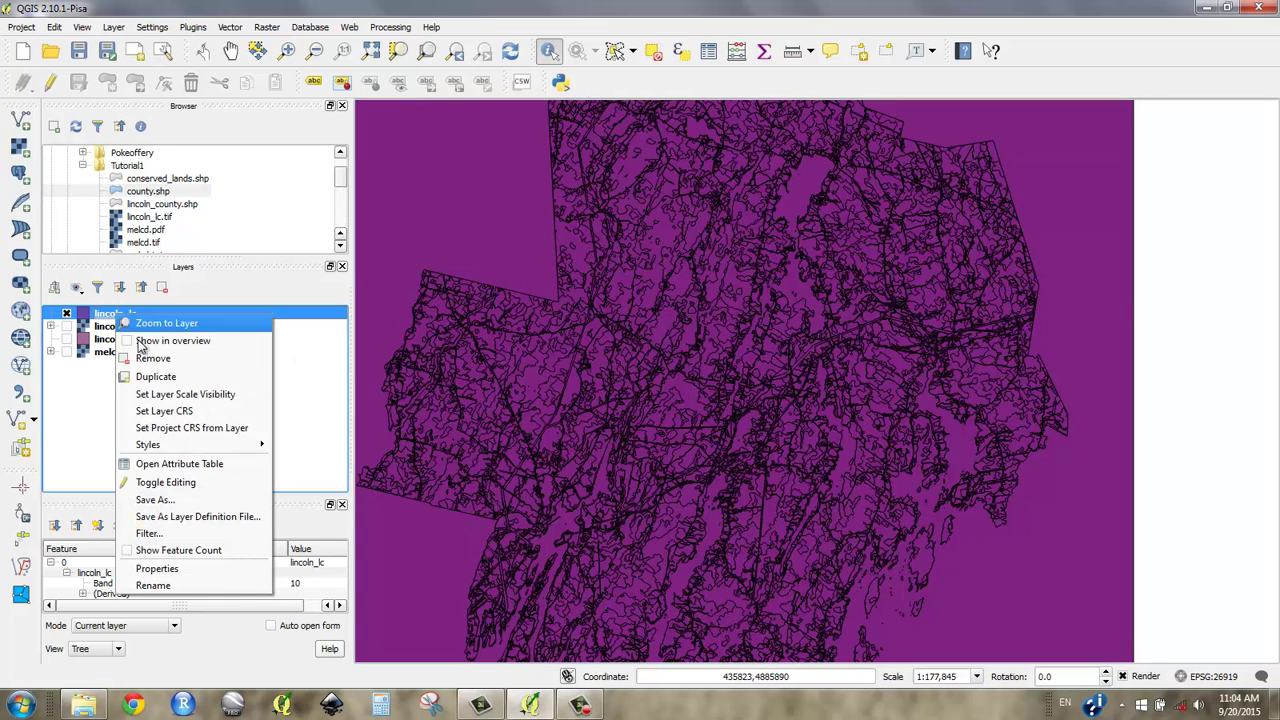
click(178, 468)
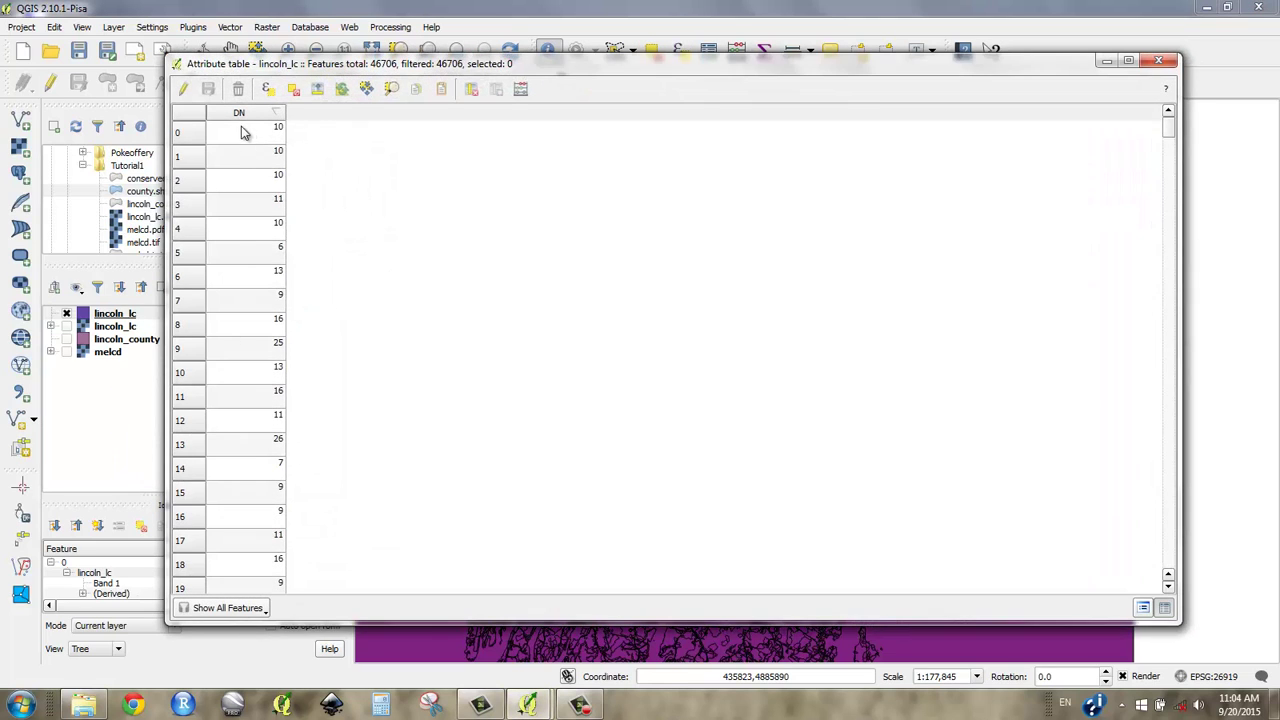
drag(339, 71, 684, 59)
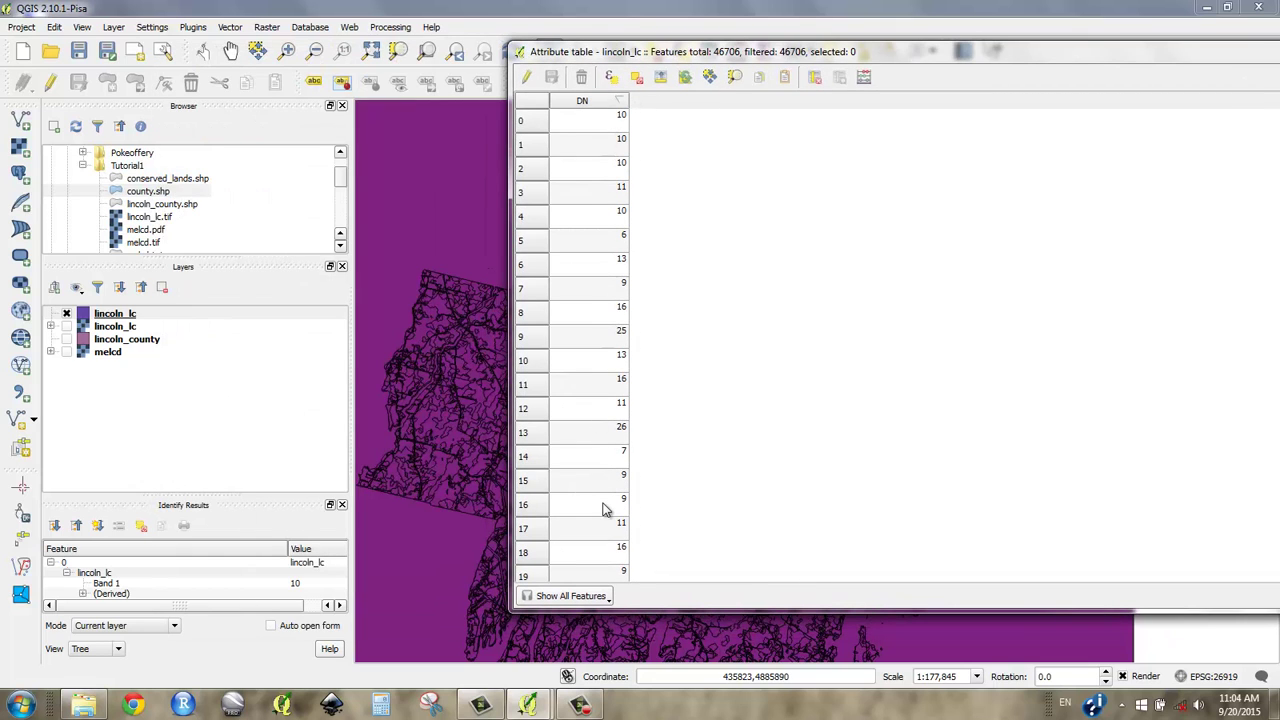
drag(812, 52, 442, 57)
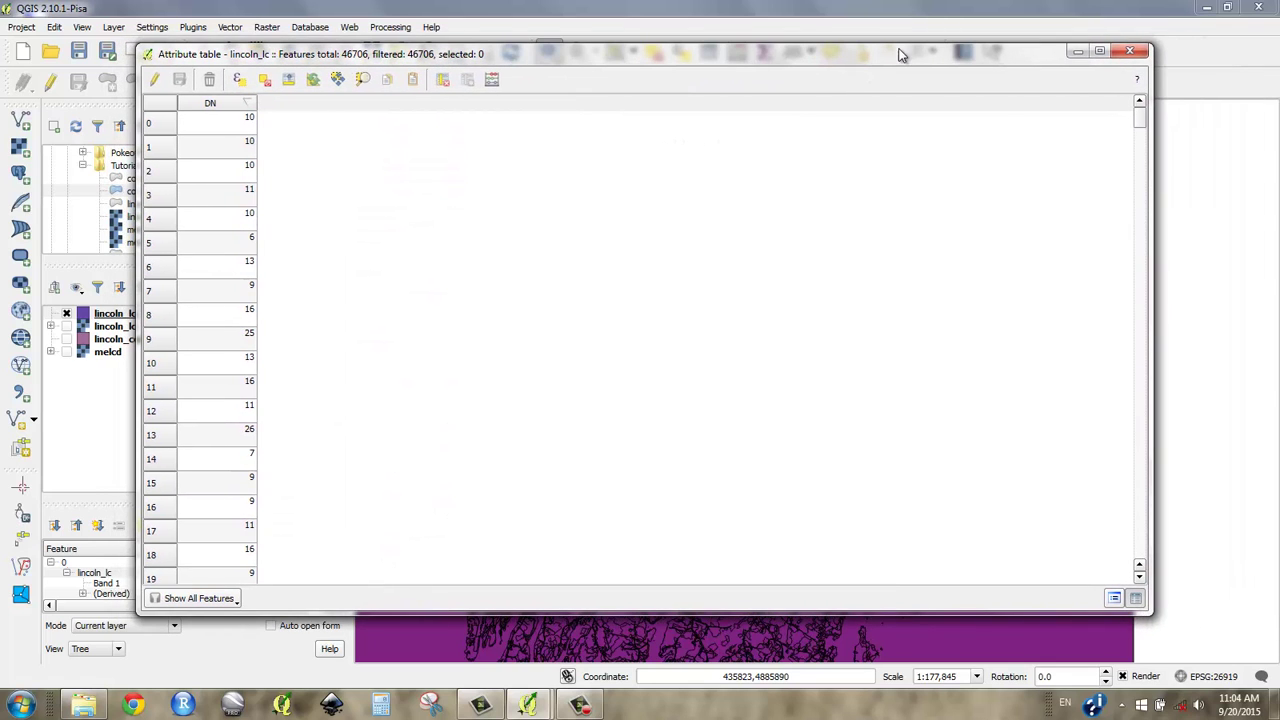